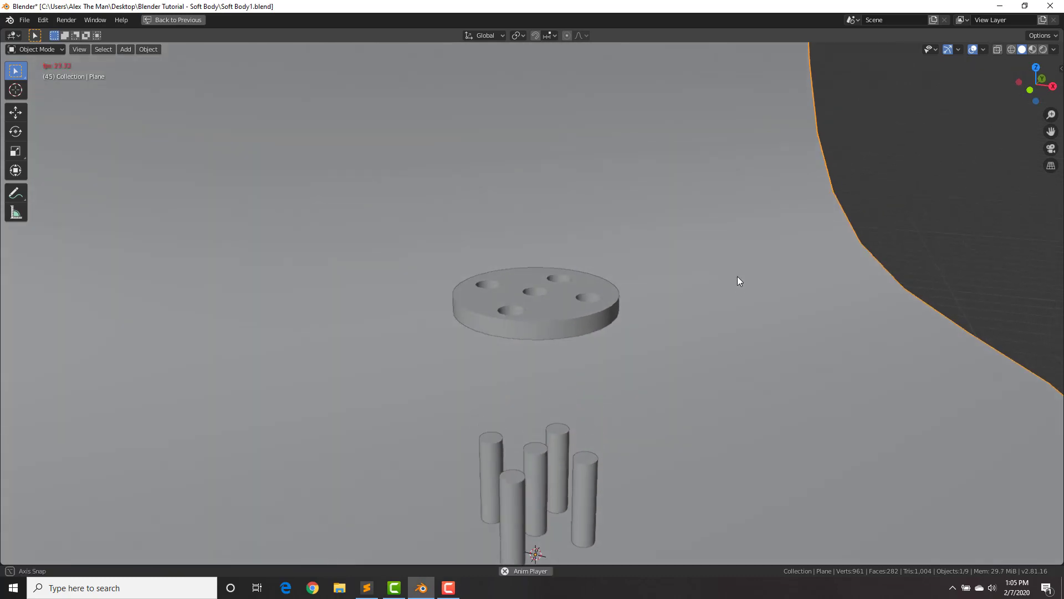
Examine the playing animation of the perforated disc and falling cylinders from several angles, and stop playback
middle_click_drag(736, 280, 735, 267)
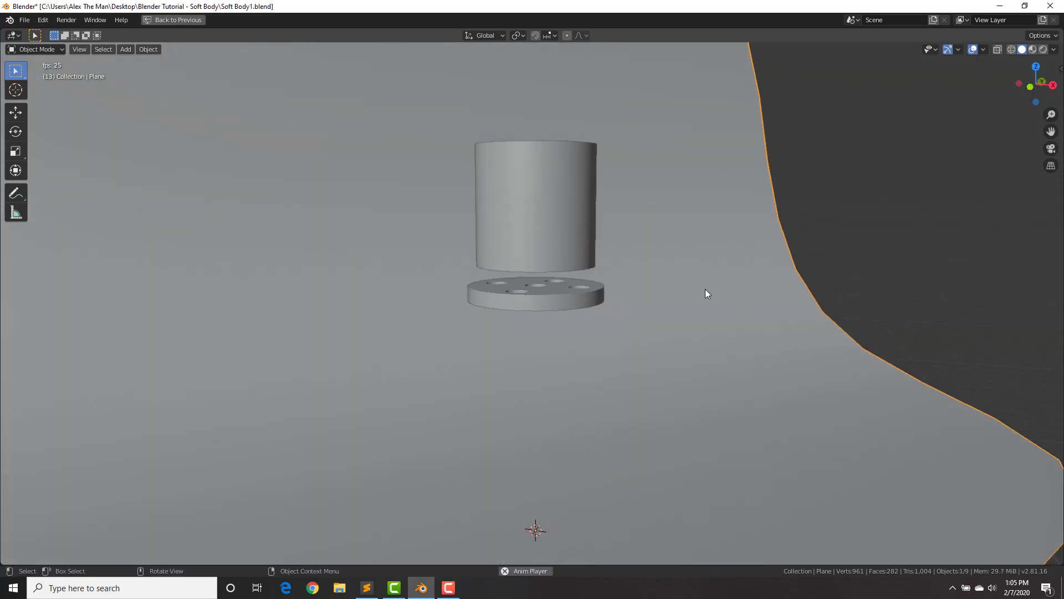
middle_click_drag(664, 301, 678, 241)
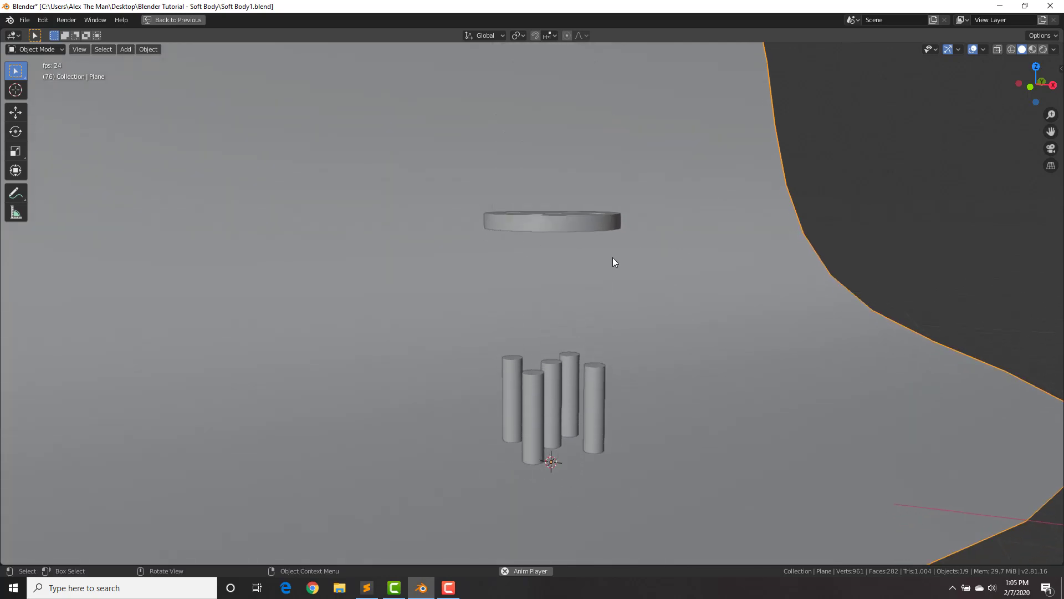
middle_click_drag(623, 255, 561, 224)
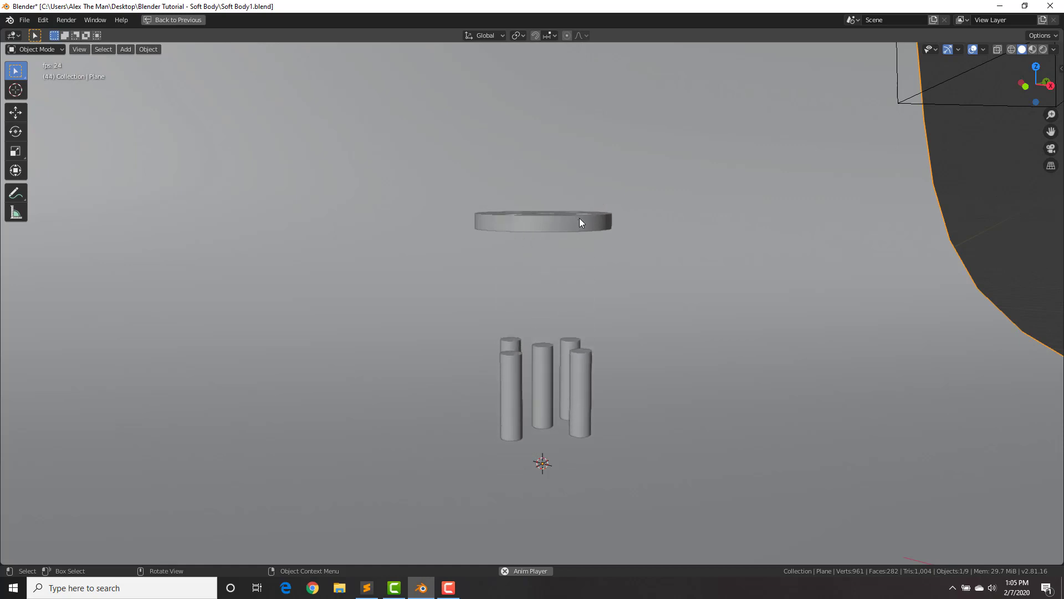
middle_click_drag(628, 165, 625, 179)
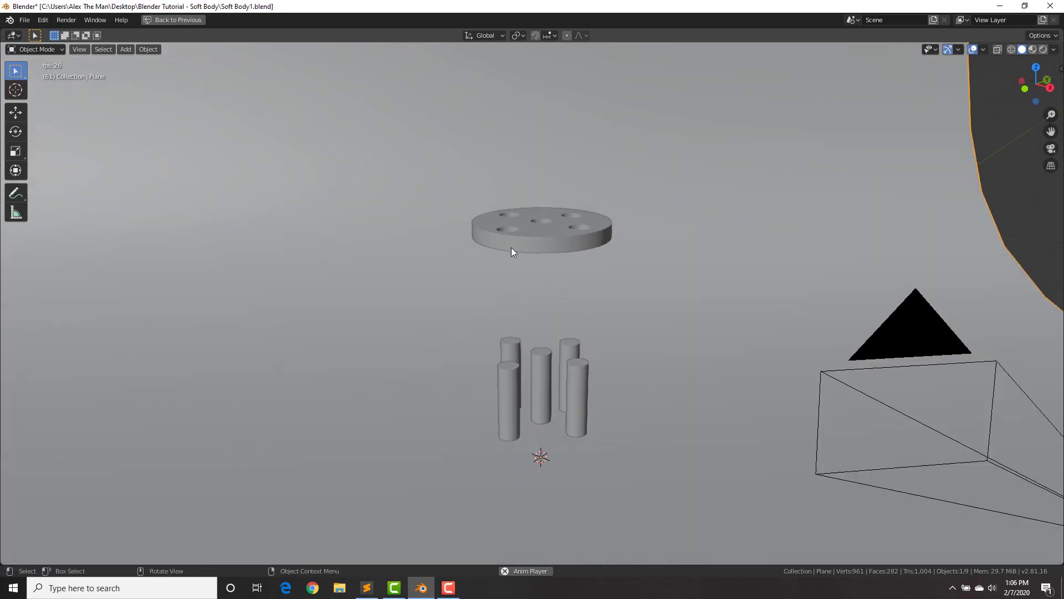
key("space")
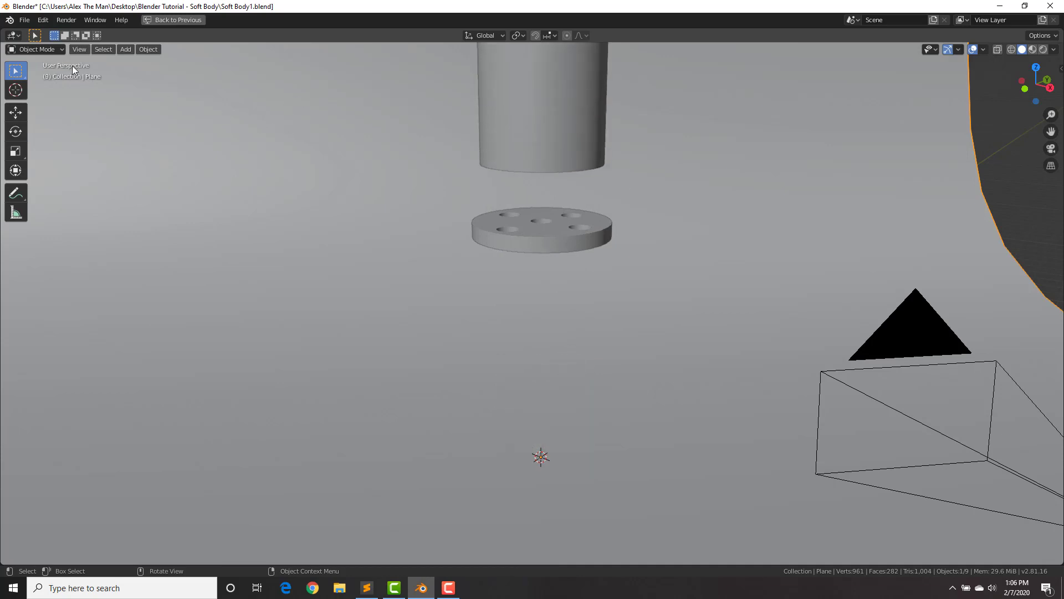
Start a new General file and delete the default cube from the scene
left_click(24, 20)
mouse_move(29, 31)
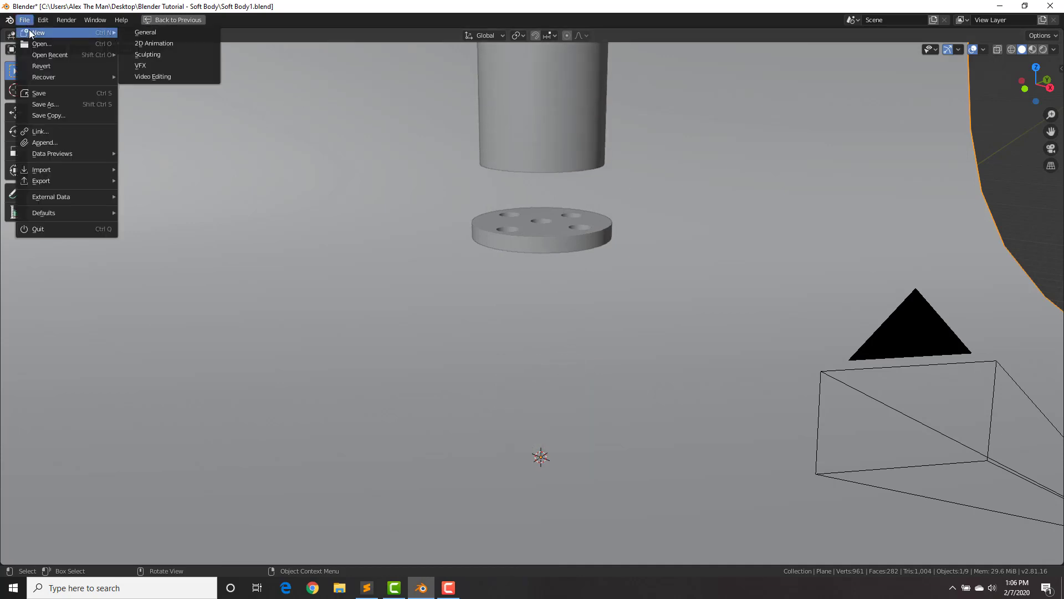
left_click(149, 32)
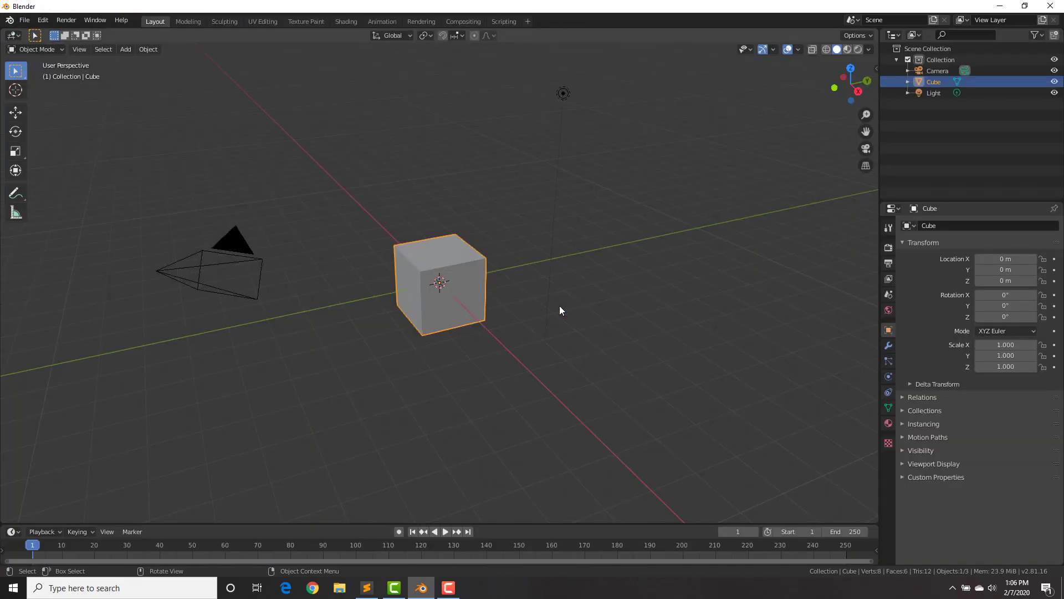
left_click(561, 308)
key("x")
left_click(442, 276)
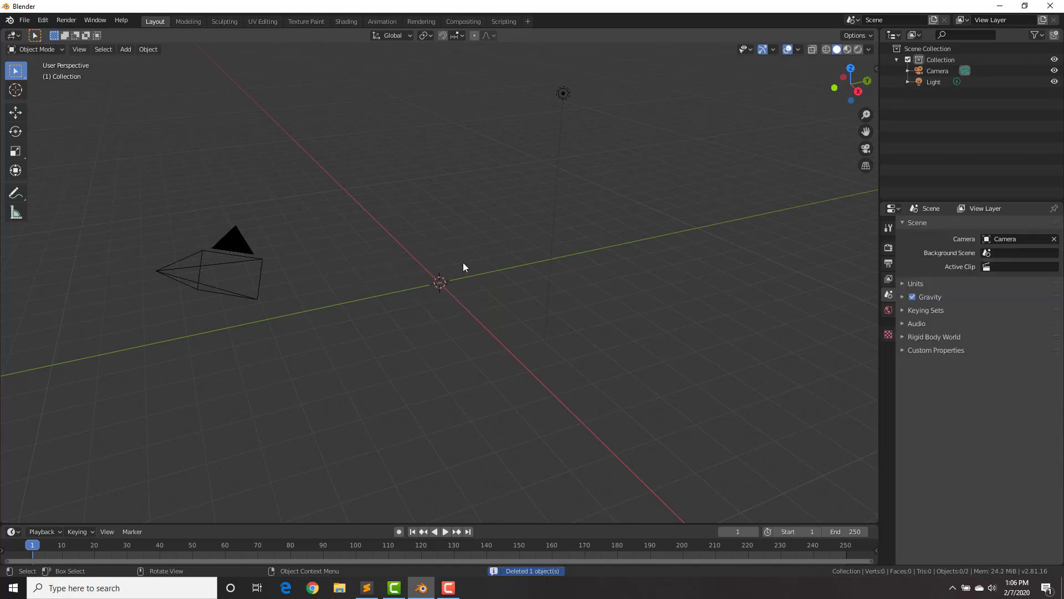
Add a plane at the origin as the ground and scale it up to about 6.77
key("shift+a")
mouse_move(564, 247)
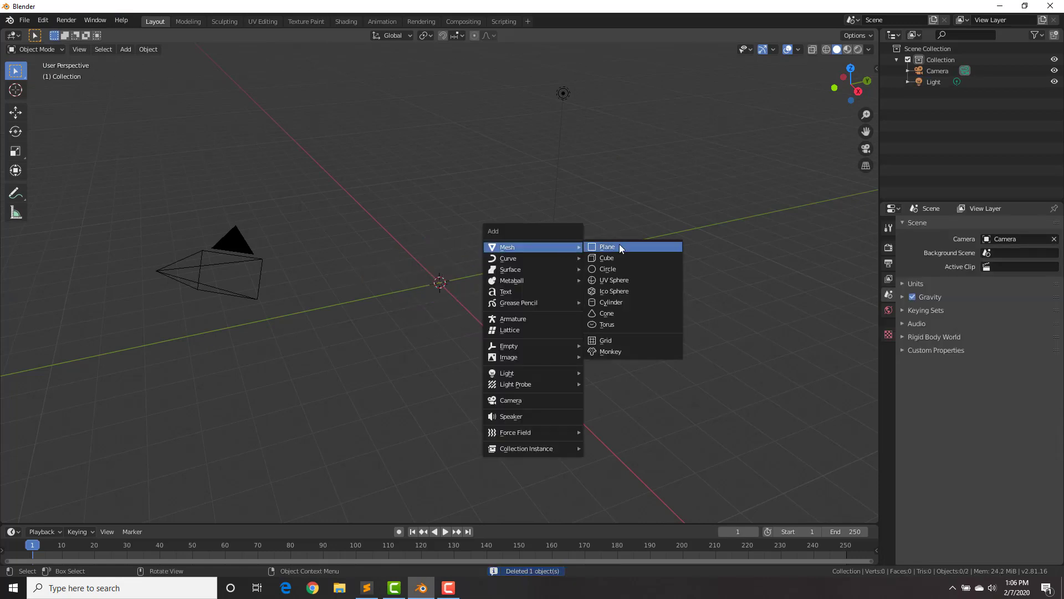
left_click(619, 245)
key("s")
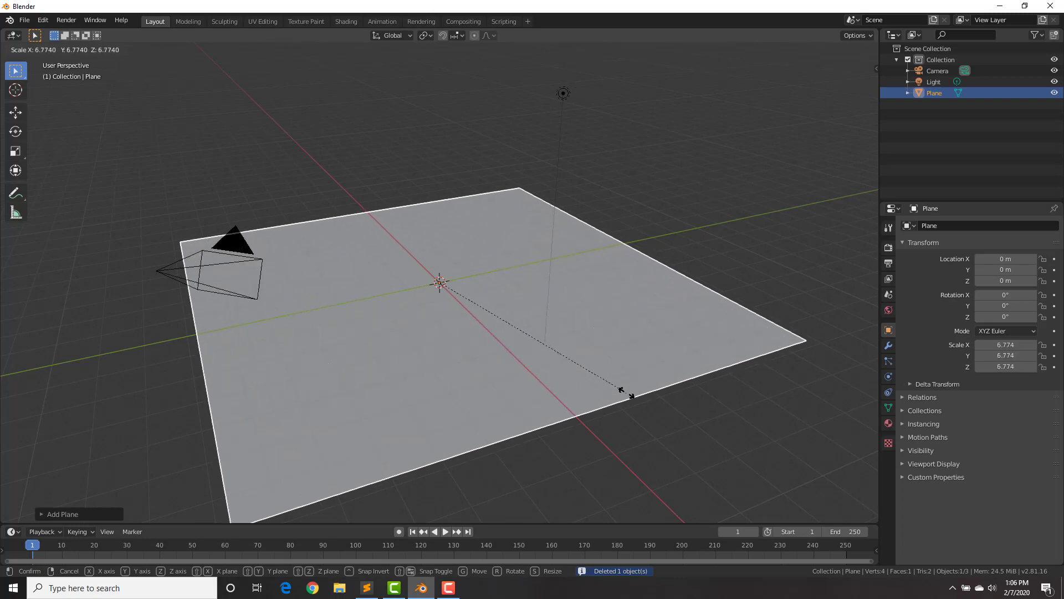
left_click(626, 388)
Add a cylinder at the origin and raise it about 2.93 m above the plane along Z
middle_click_drag(470, 265, 537, 270)
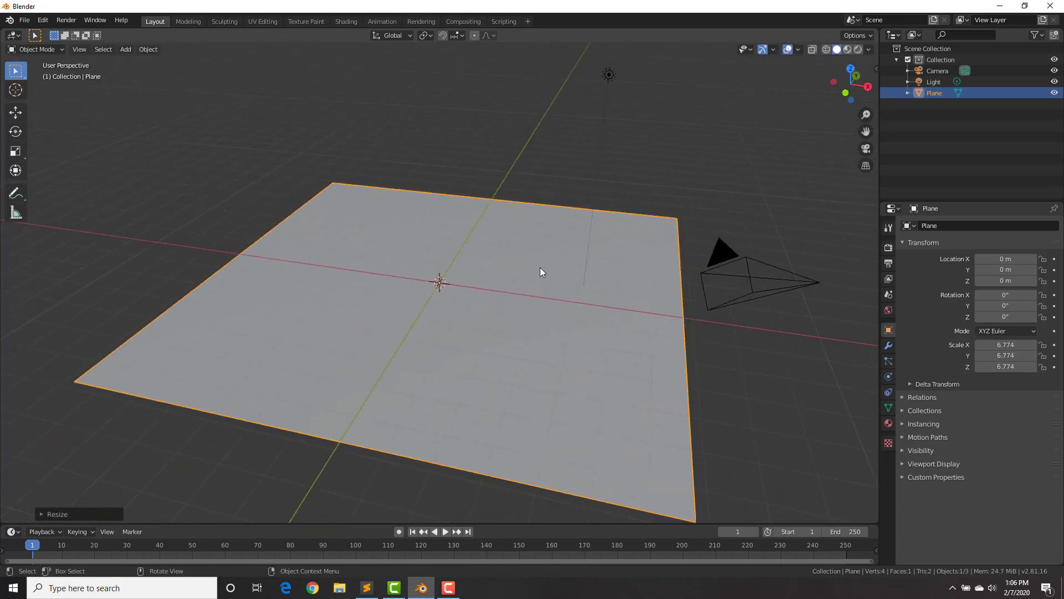
scroll(477, 237, "up", 2)
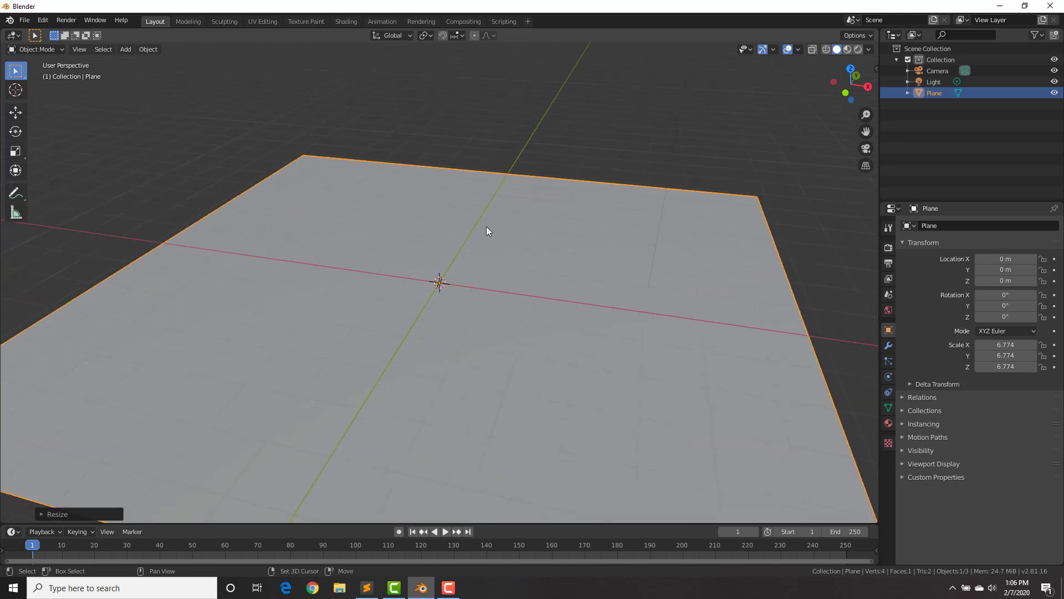
key("shift+a")
mouse_move(493, 221)
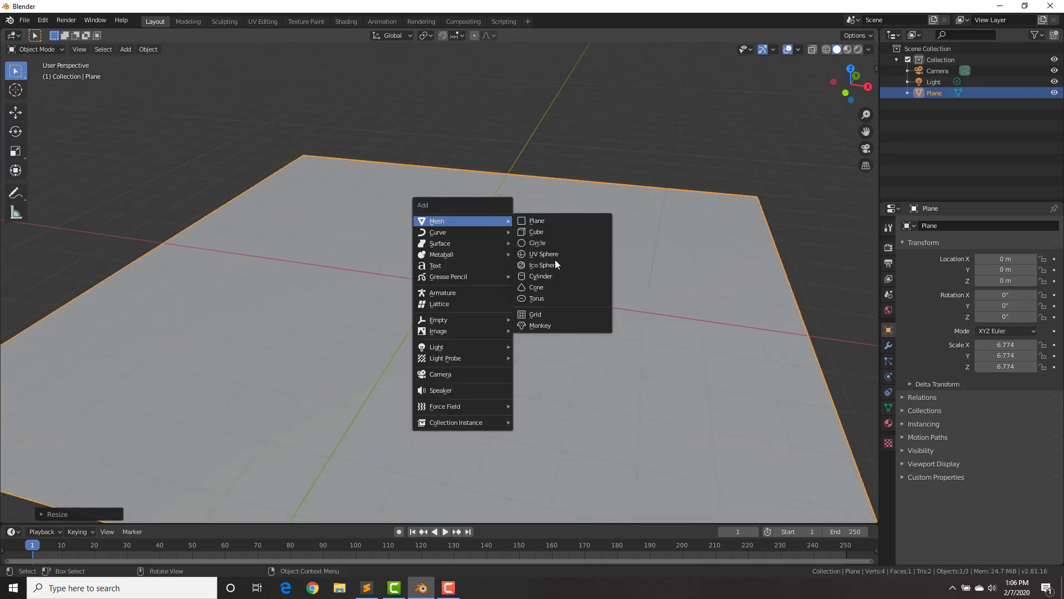
left_click(543, 279)
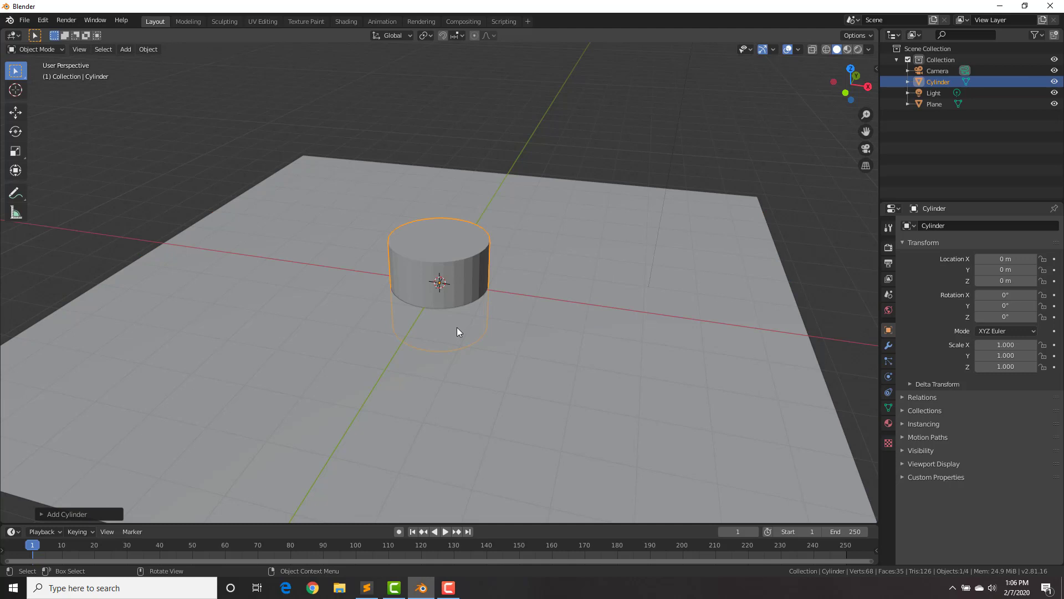
key("g")
key("z")
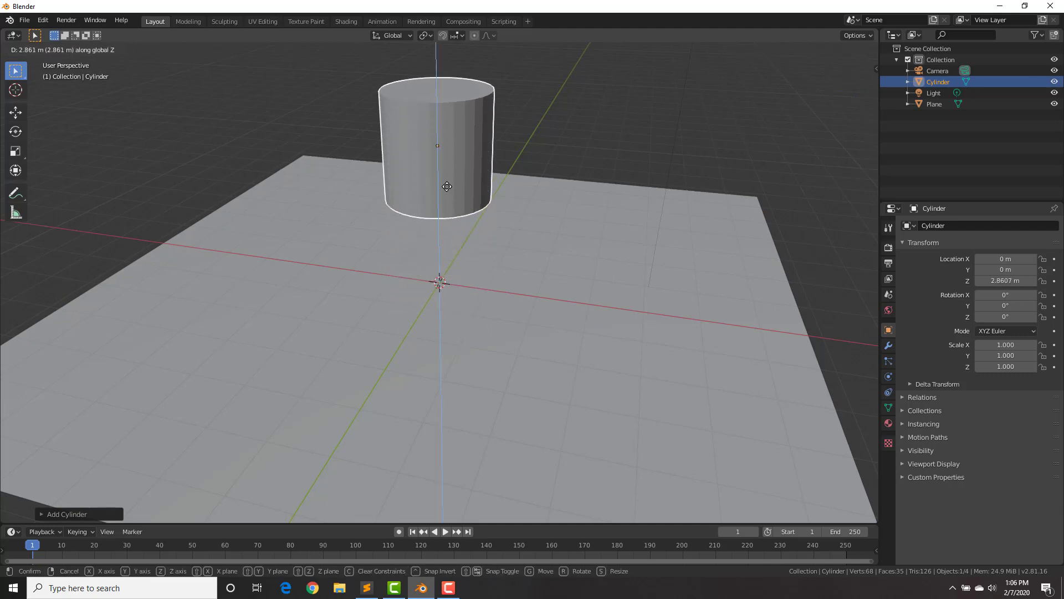
left_click(447, 187)
Flatten the raised cylinder into a thin disc by scaling it to about 0.12 along Z
key("s")
key("z")
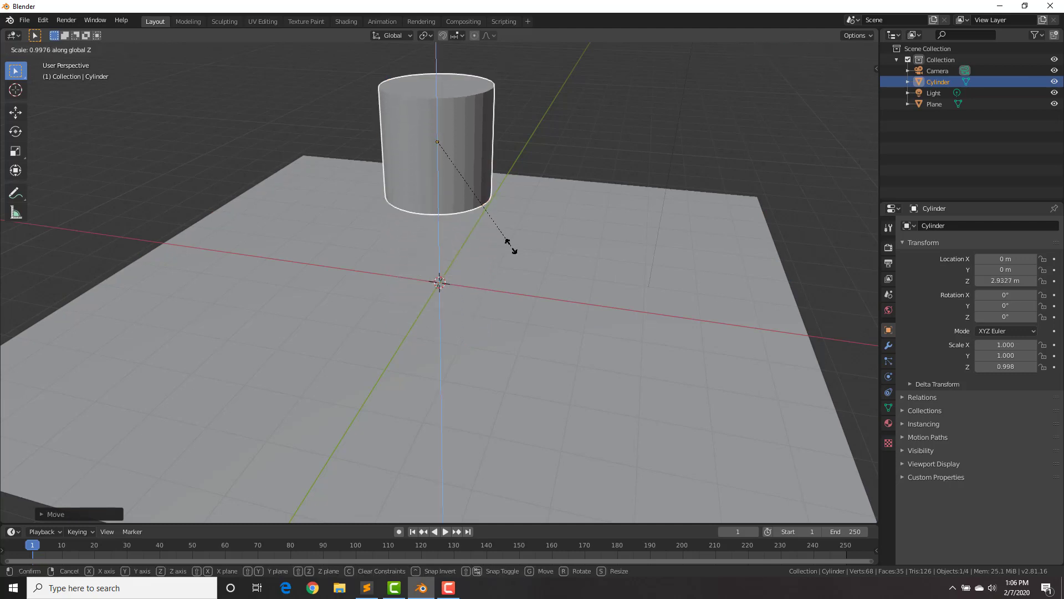
left_click(443, 159)
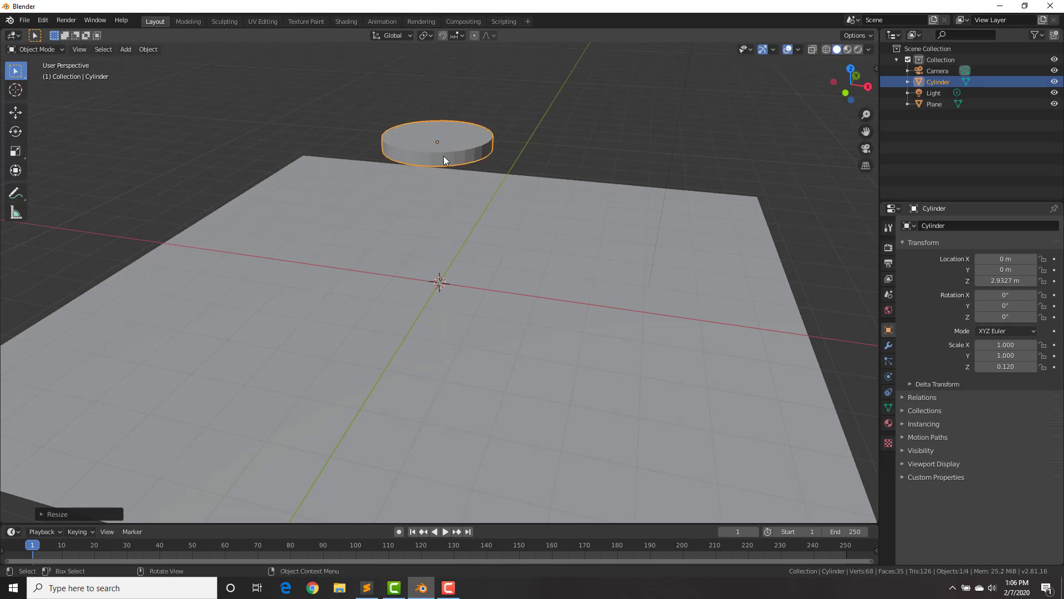
Add a second cylinder at the origin and narrow it to about 0.173 in X and Y, keeping its height
mouse_move(451, 142)
middle_mouse_down()
mouse_move(444, 127)
mouse_move(455, 148)
middle_mouse_up()
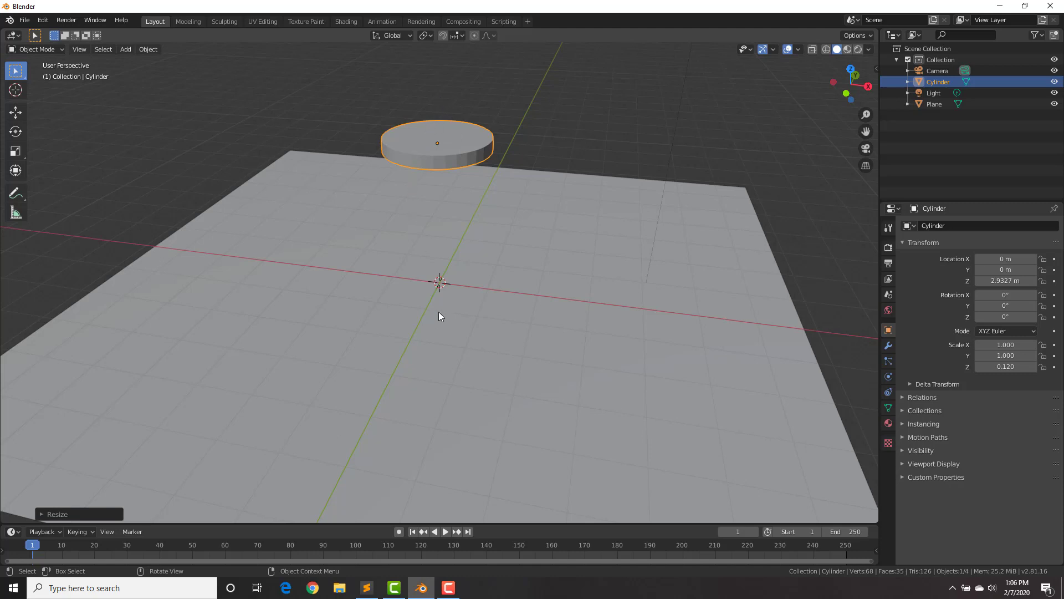
mouse_move(441, 198)
middle_mouse_down()
mouse_move(411, 181)
mouse_move(424, 207)
middle_mouse_up()
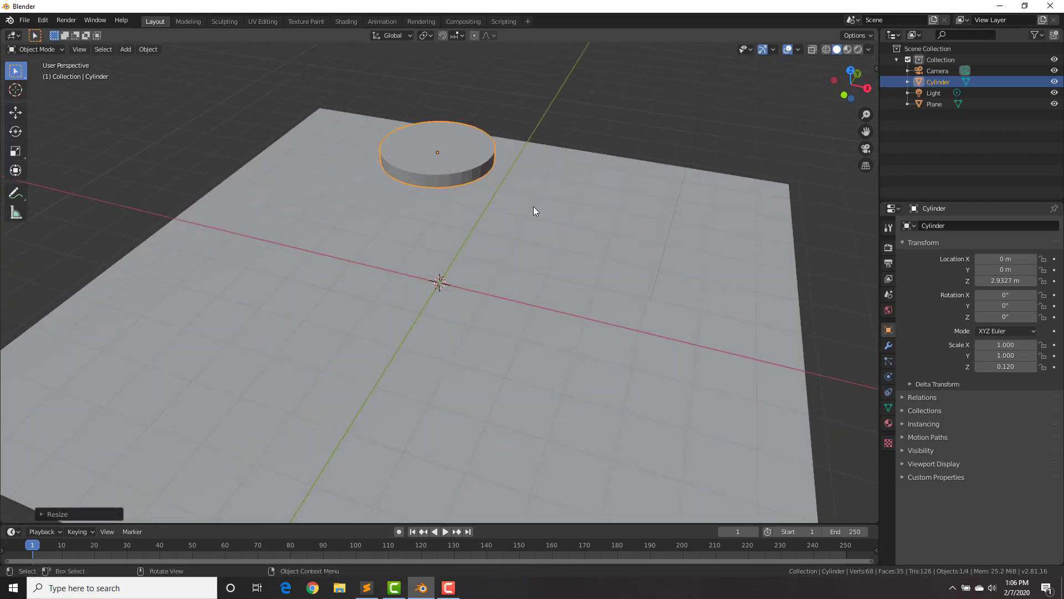
key("shift+a")
mouse_move(533, 207)
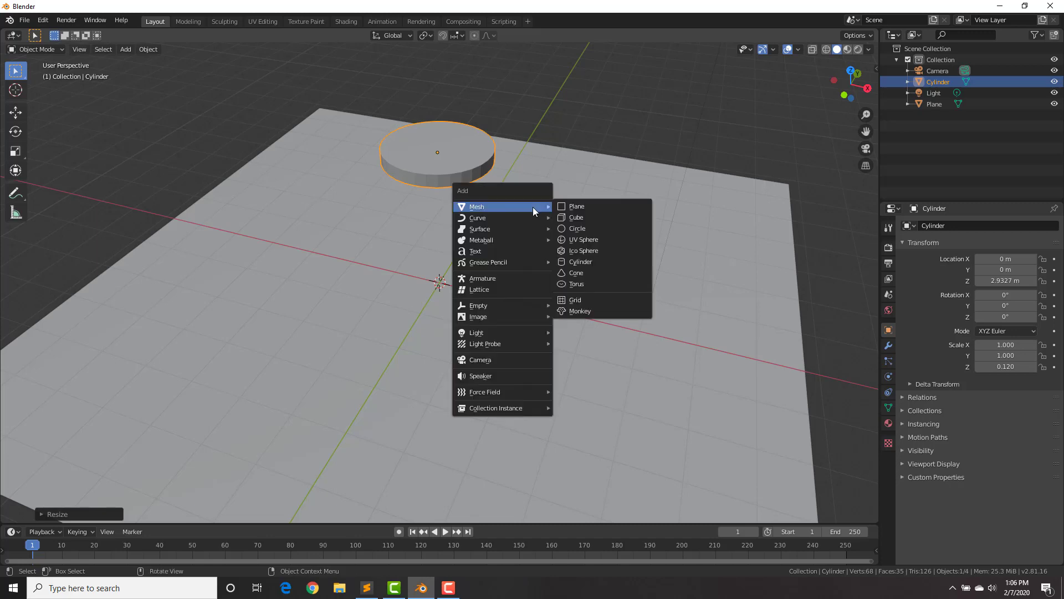
left_click(593, 268)
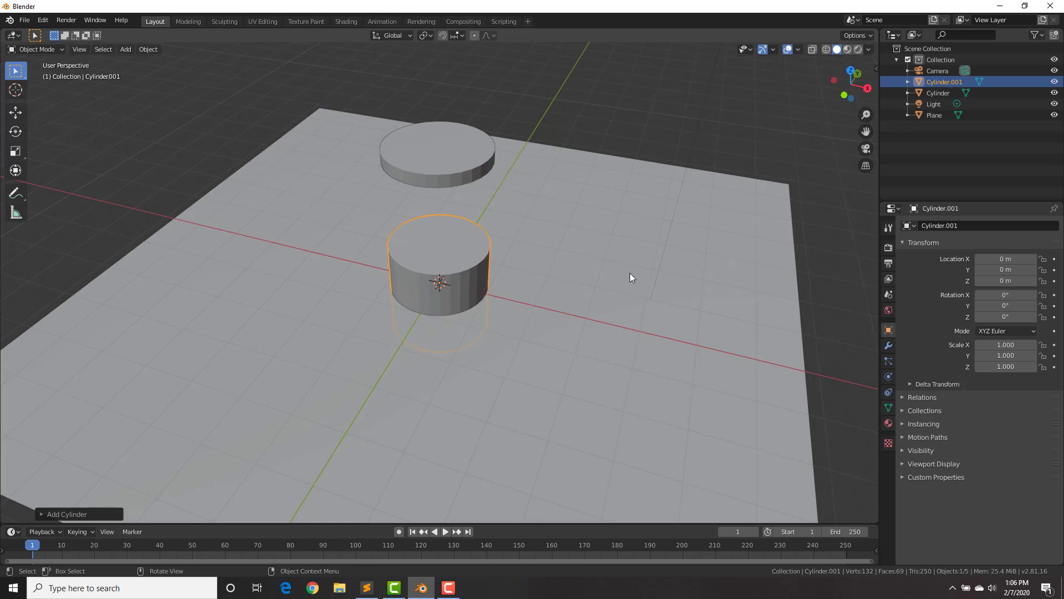
key("s")
key("shift+z")
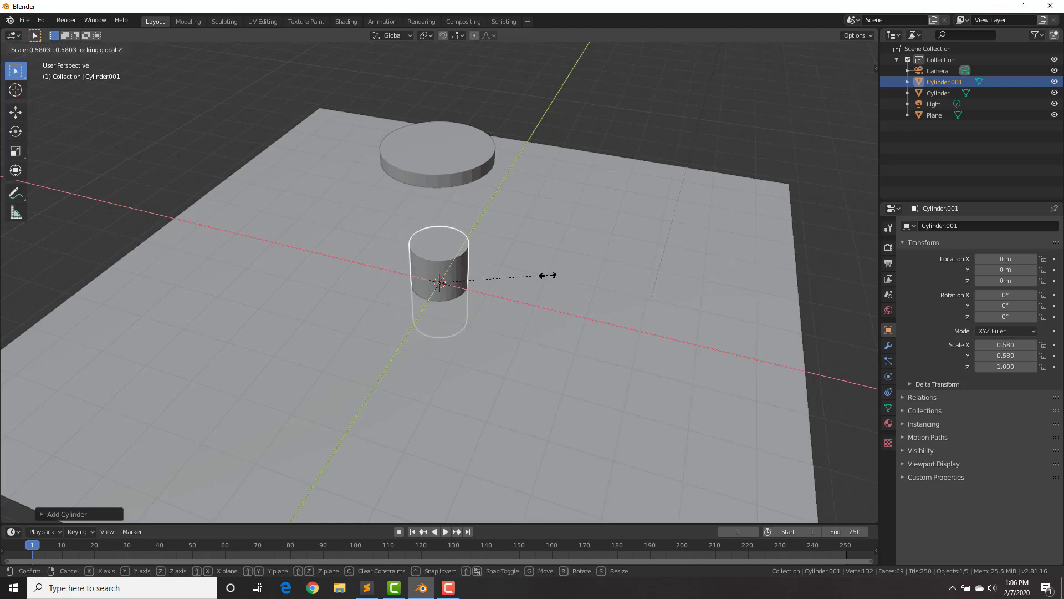
left_click(471, 272)
Raise the thin cylinder to about 2.78 m so it passes through the disc, and shorten it to about 0.645 along Z
key("g")
key("z")
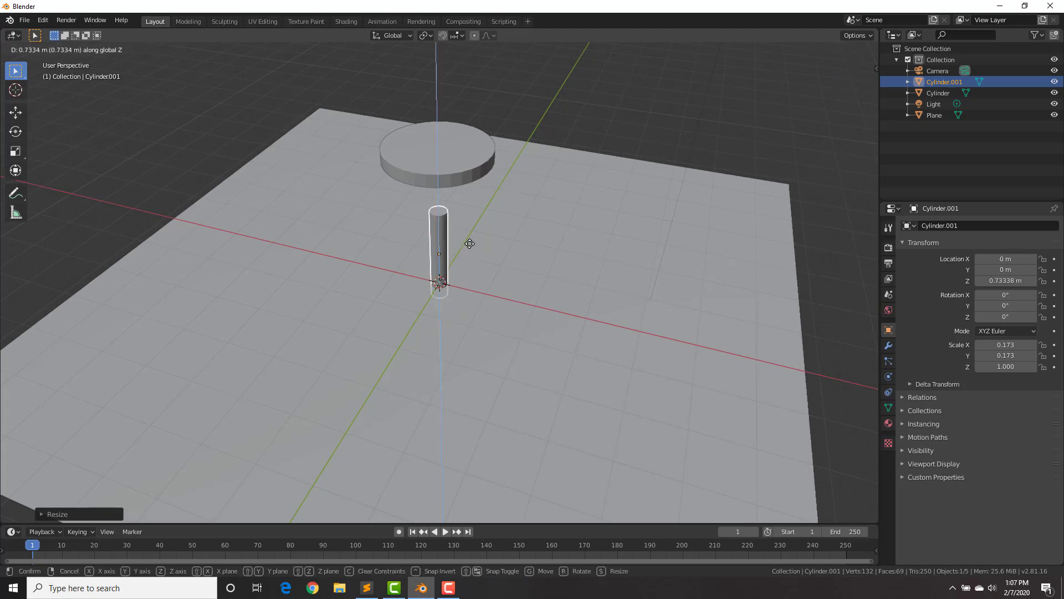
left_click(464, 159)
middle_click_drag(464, 159, 471, 138)
key("s")
key("z")
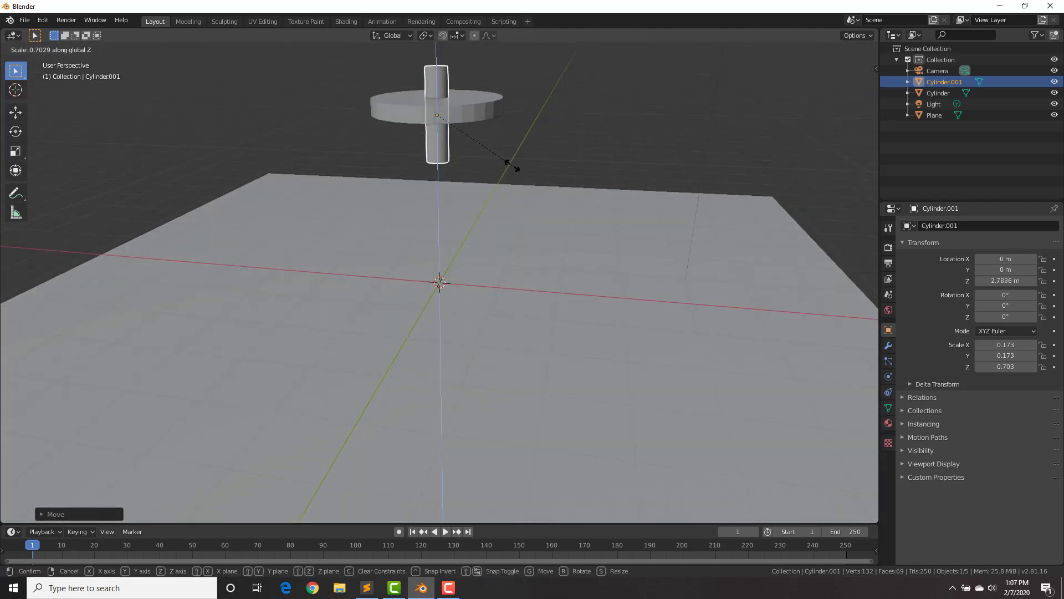
left_click(508, 160)
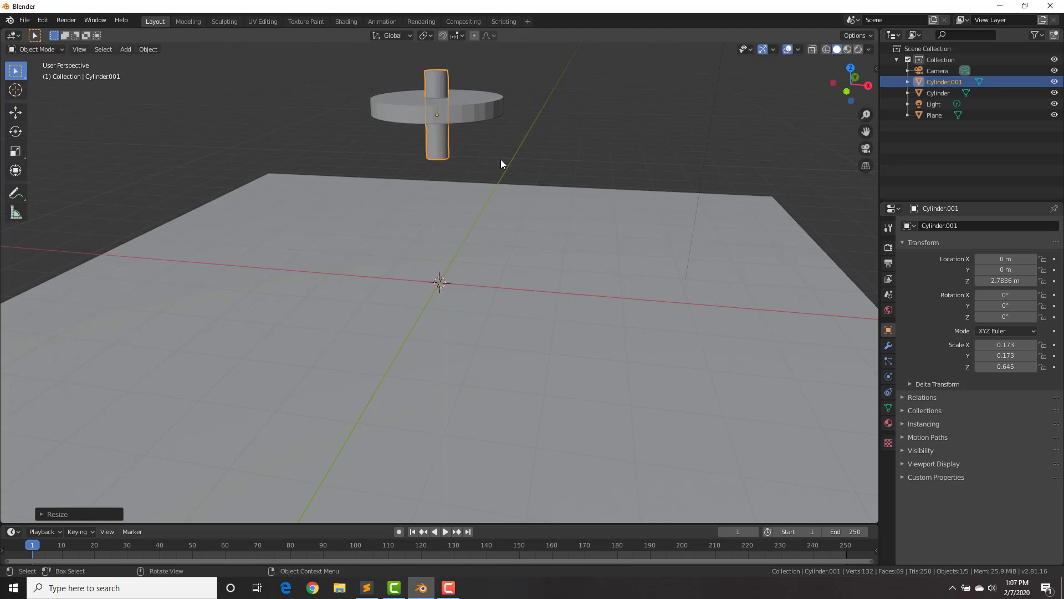
In Edit Mode from the top view, duplicate the thin cylinder's mesh four times, spacing the copies around the centre one inside the disc
key("KP_7")
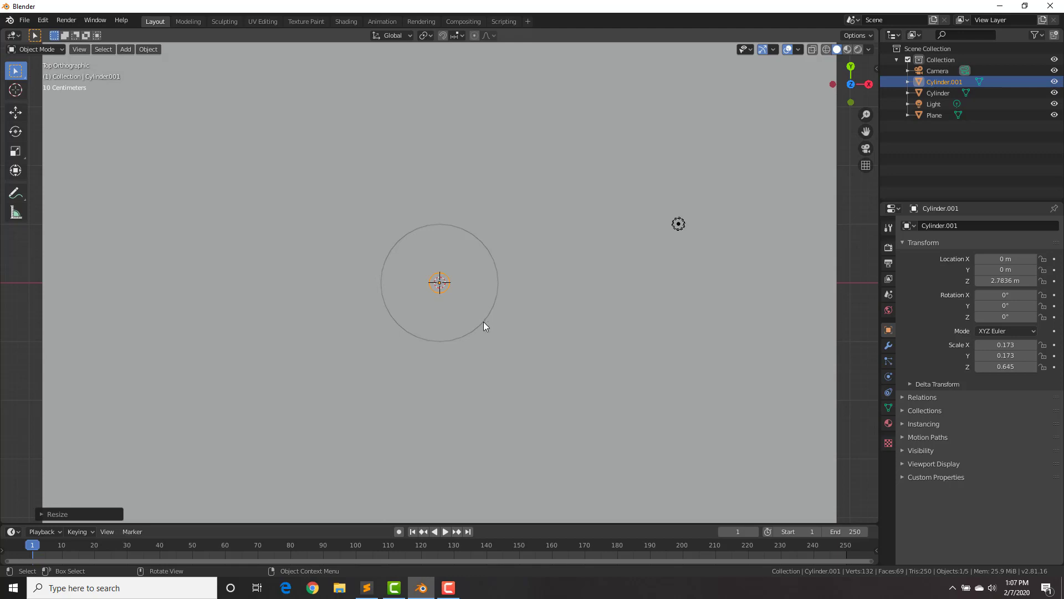
scroll(484, 322, "up", 3)
key("Tab")
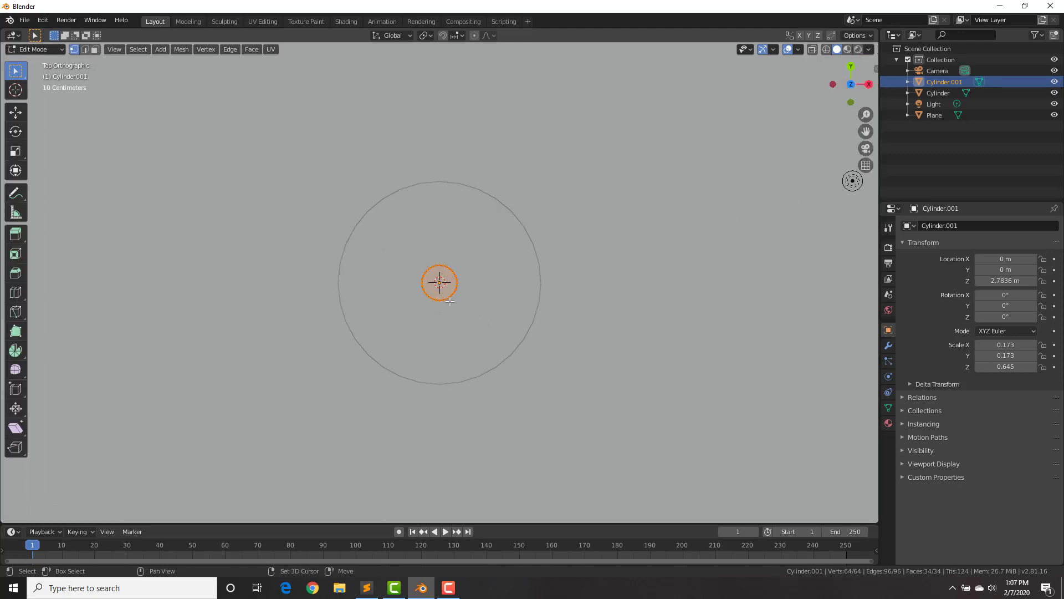
key("shift+d")
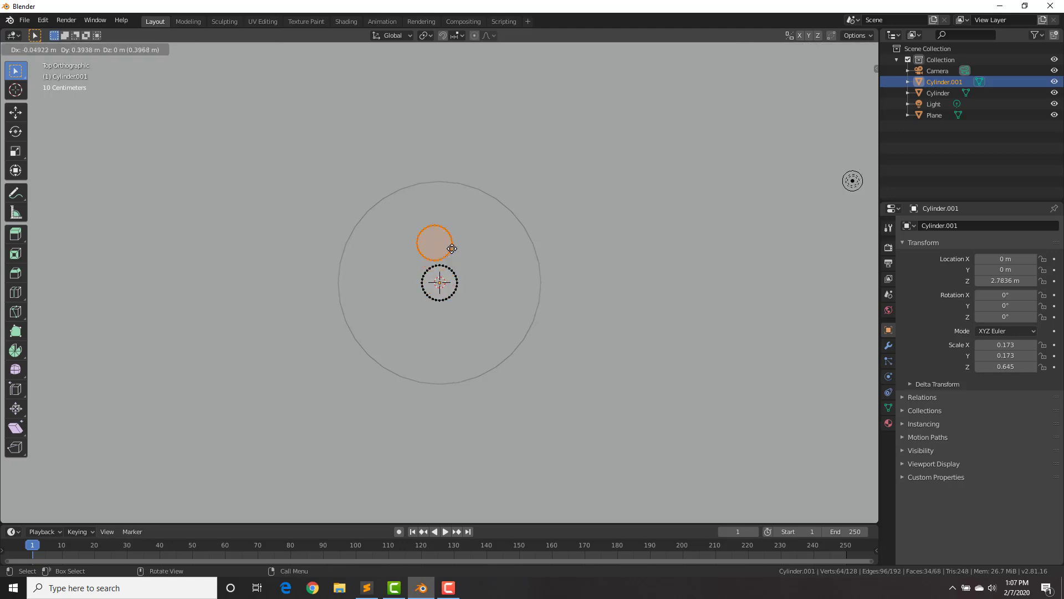
left_click(451, 235)
key("shift+d")
left_click(527, 298)
key("shift+d")
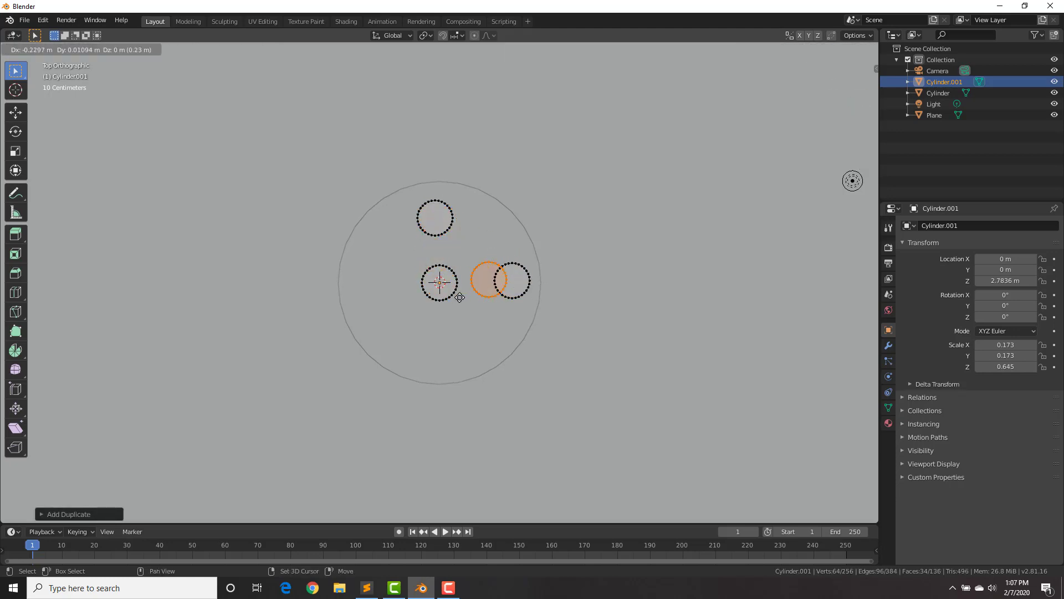
left_click(386, 306)
key("shift+d")
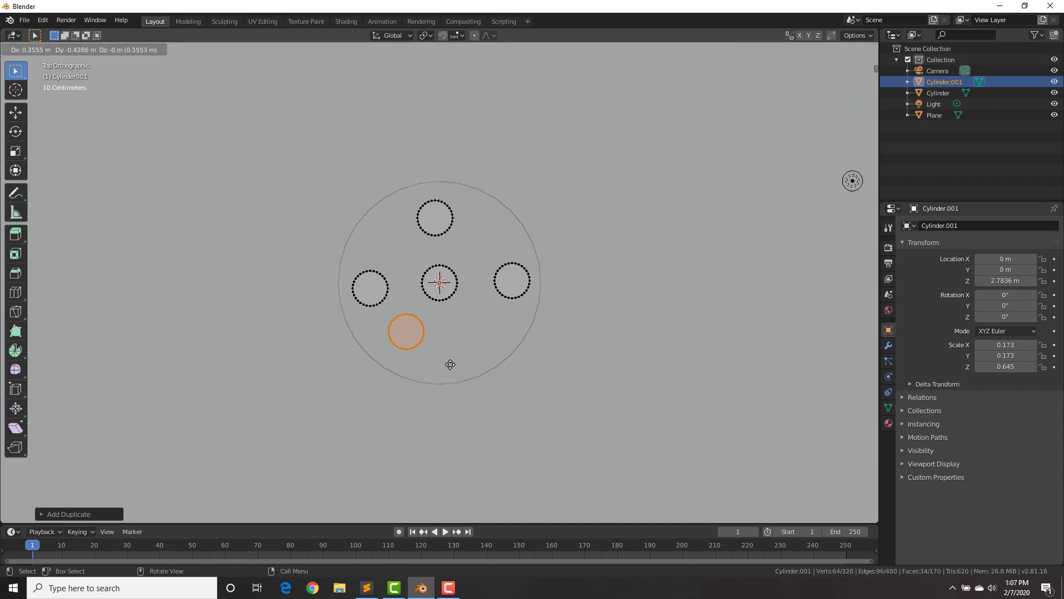
left_click(459, 370)
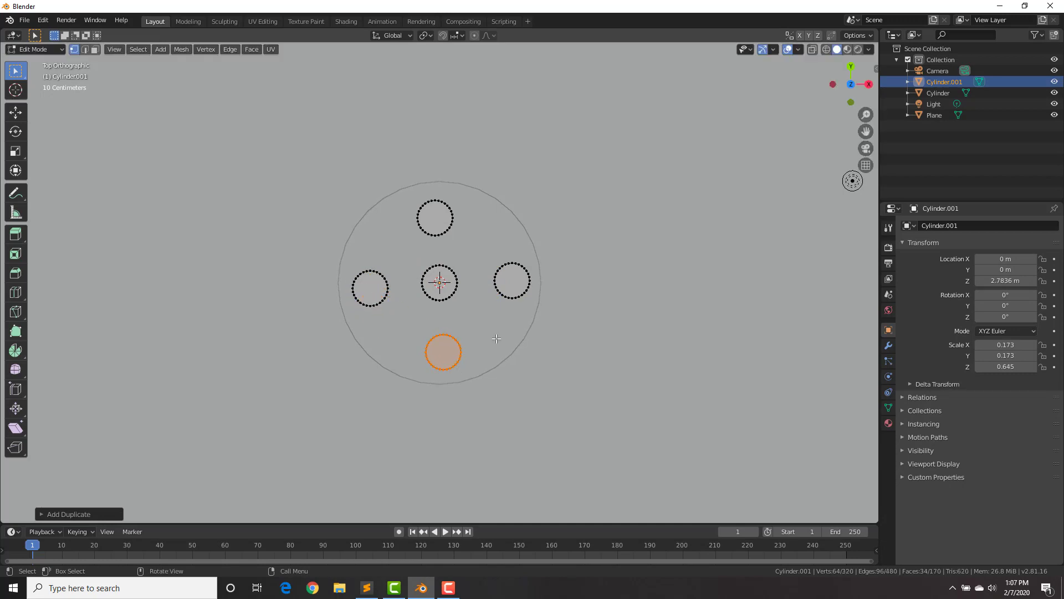
Add a Boolean modifier with the Difference operation to the disc, using Cylinder.001 as its object, and apply it
middle_click_drag(526, 316, 482, 281)
scroll(482, 280, "down", 6)
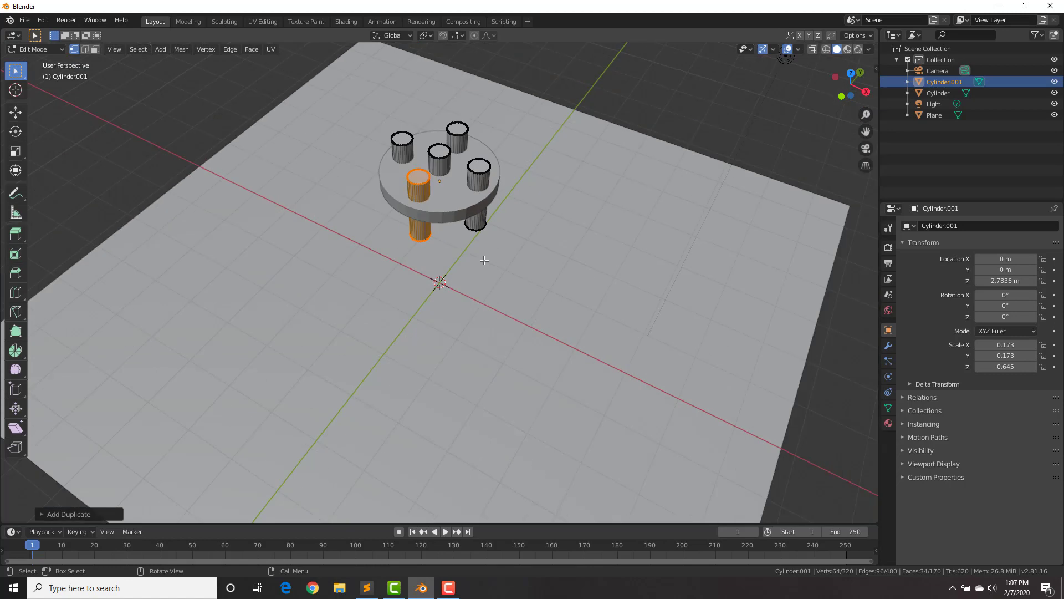
key("Tab")
left_click(454, 204)
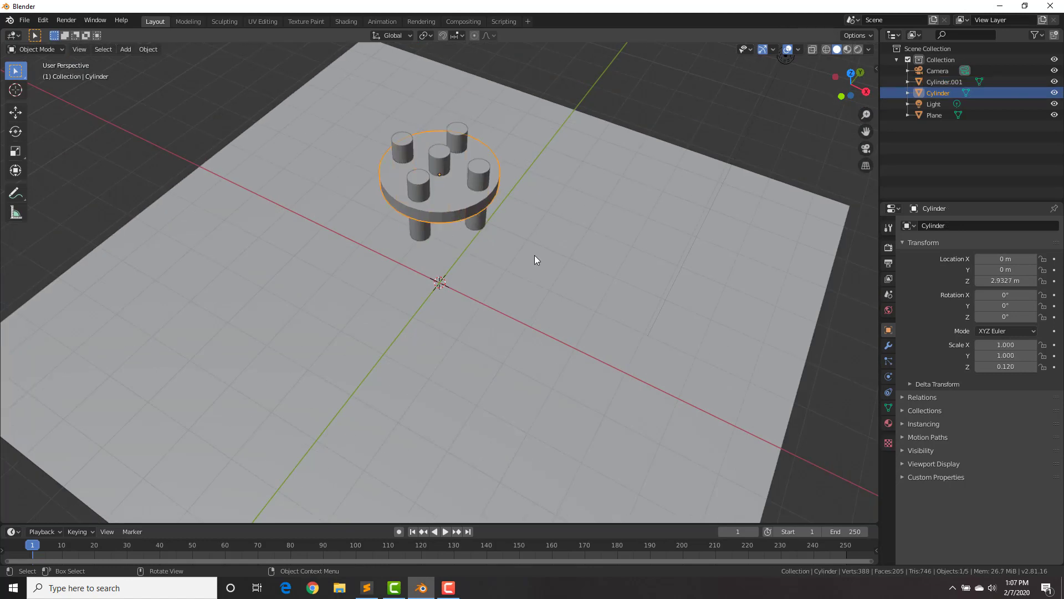
left_click(888, 346)
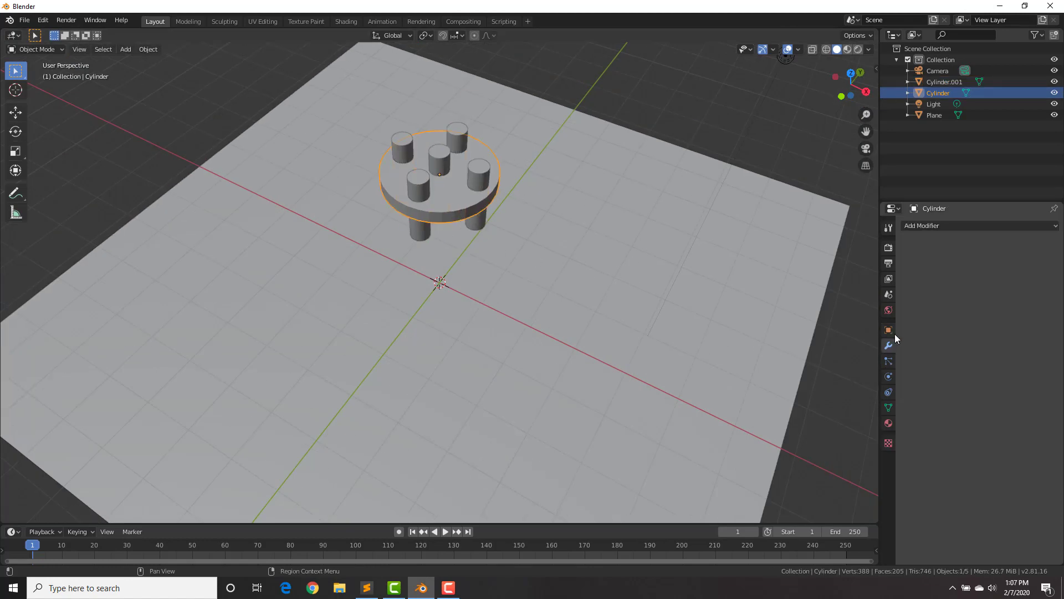
left_click(937, 227)
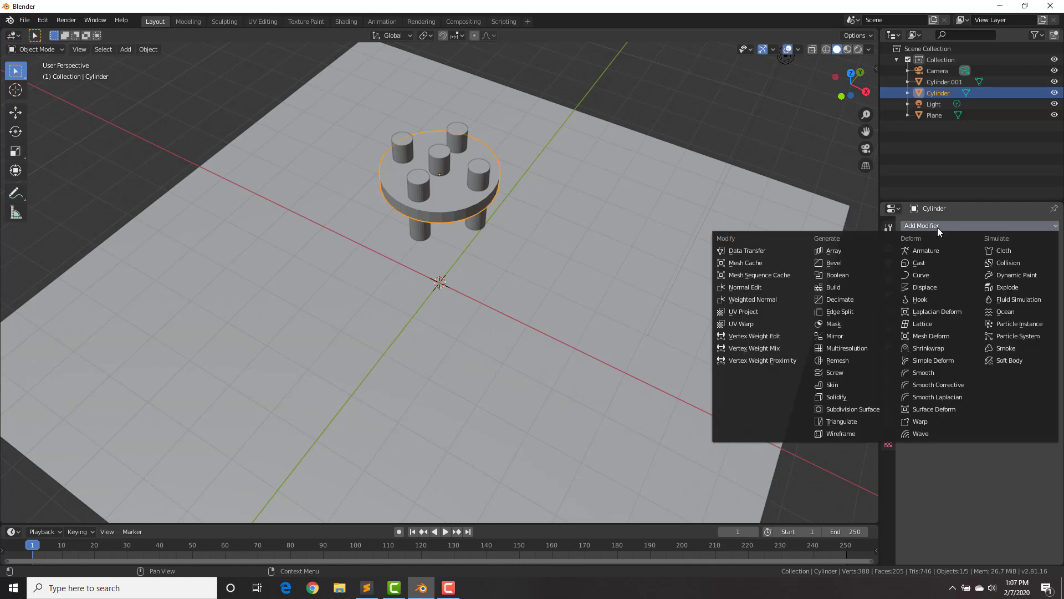
left_click(867, 274)
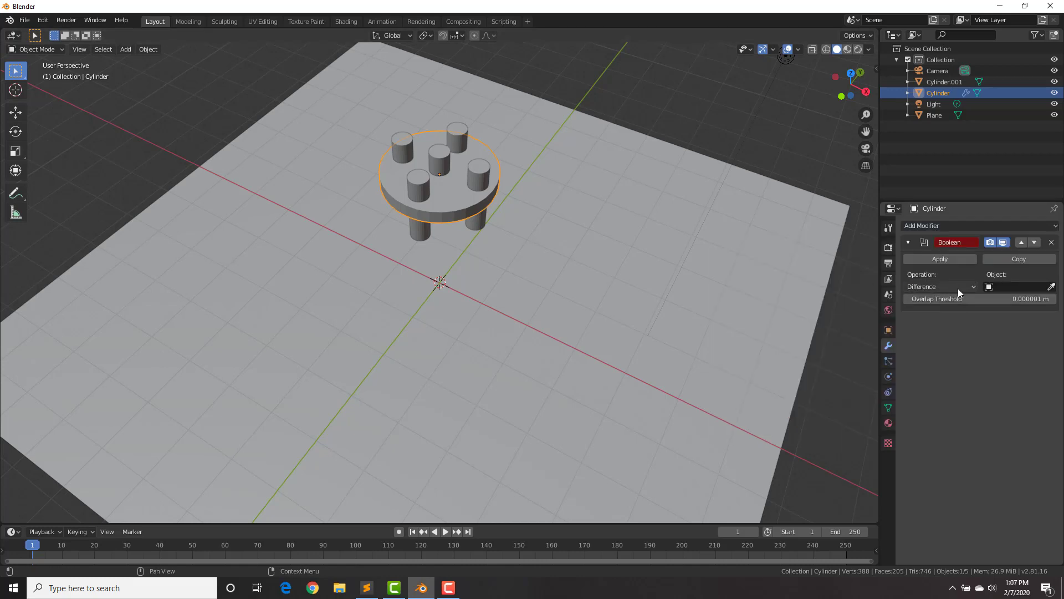
left_click(1006, 287)
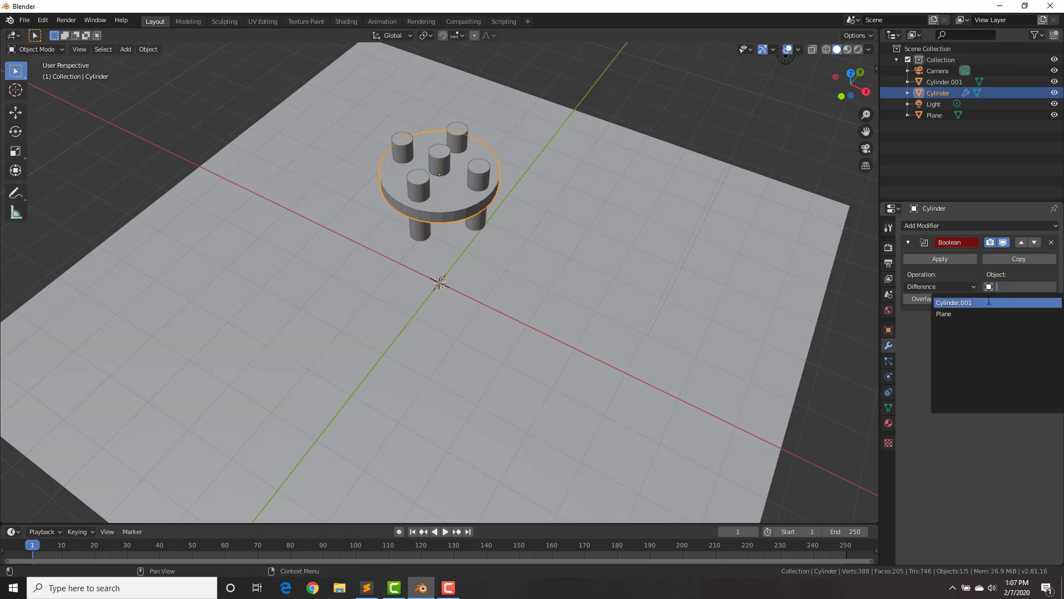
left_click(988, 302)
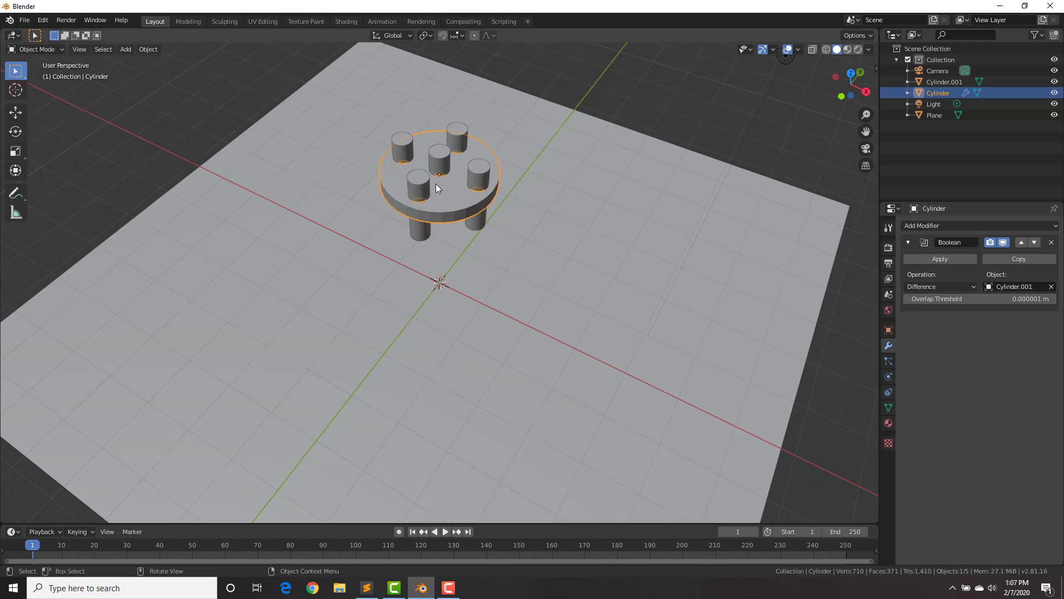
left_click(933, 259)
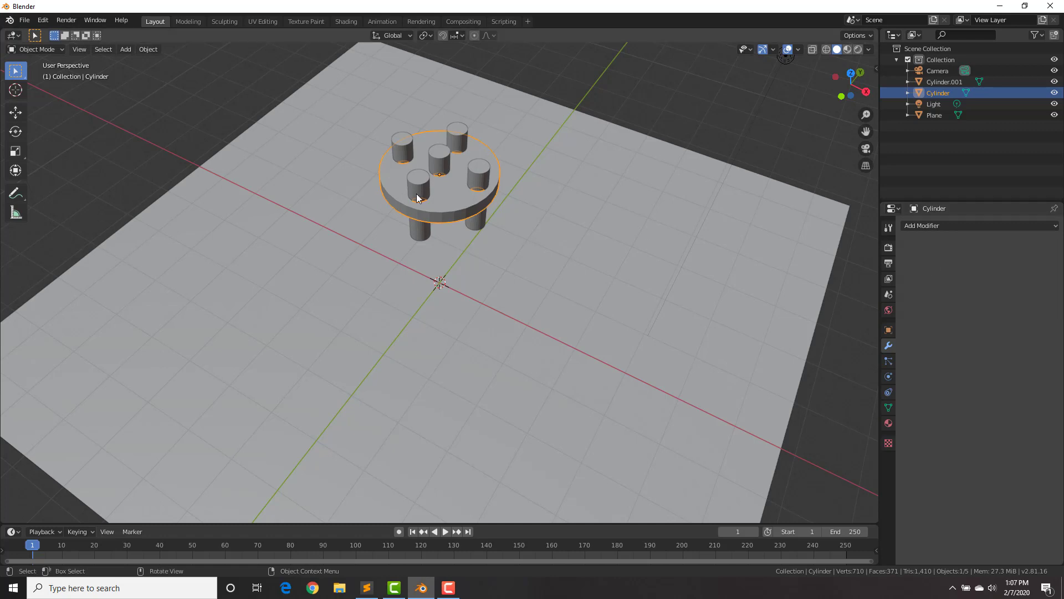
Move the thin cylinders aside temporarily to inspect the holes cut in the disc, and cancel the move
left_click(437, 156)
key("g")
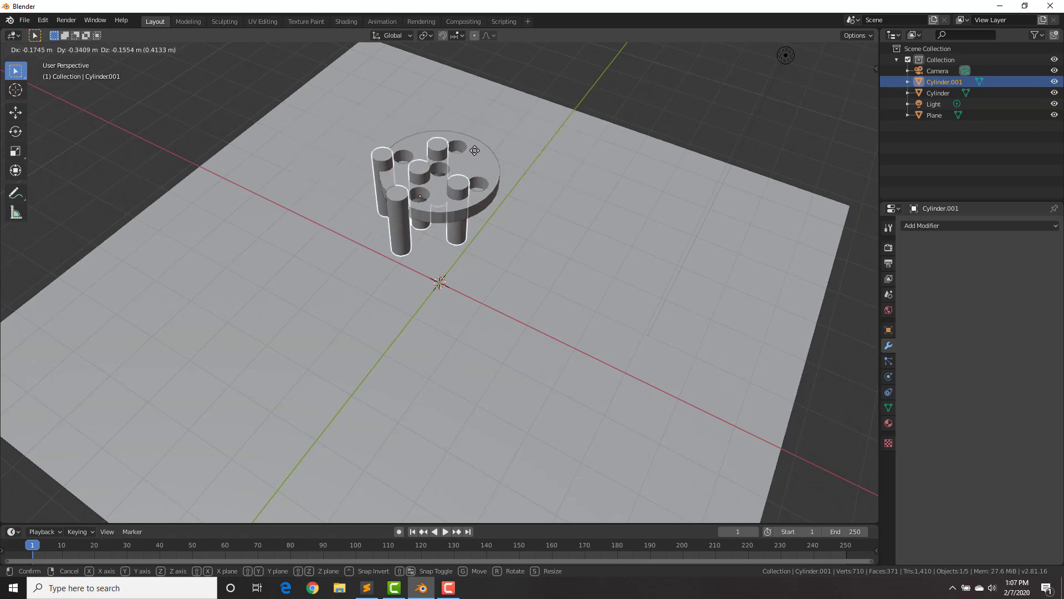
left_click(431, 133)
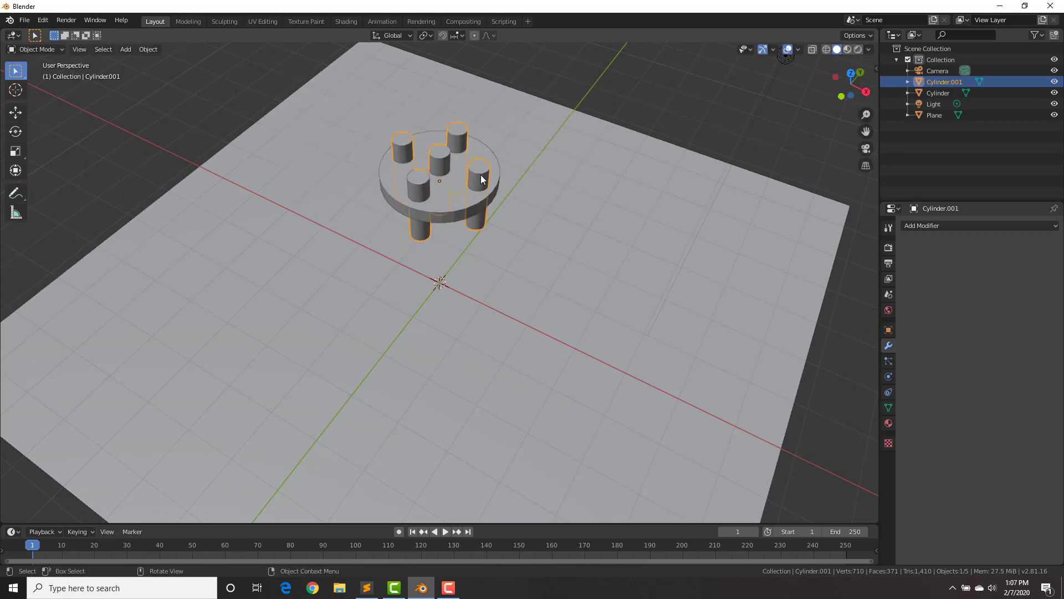
Separate the thin cylinders' mesh into individual objects by loose parts and check that each can be selected on its own
mouse_move(480, 158)
middle_mouse_down()
mouse_move(437, 168)
mouse_move(478, 162)
middle_mouse_up()
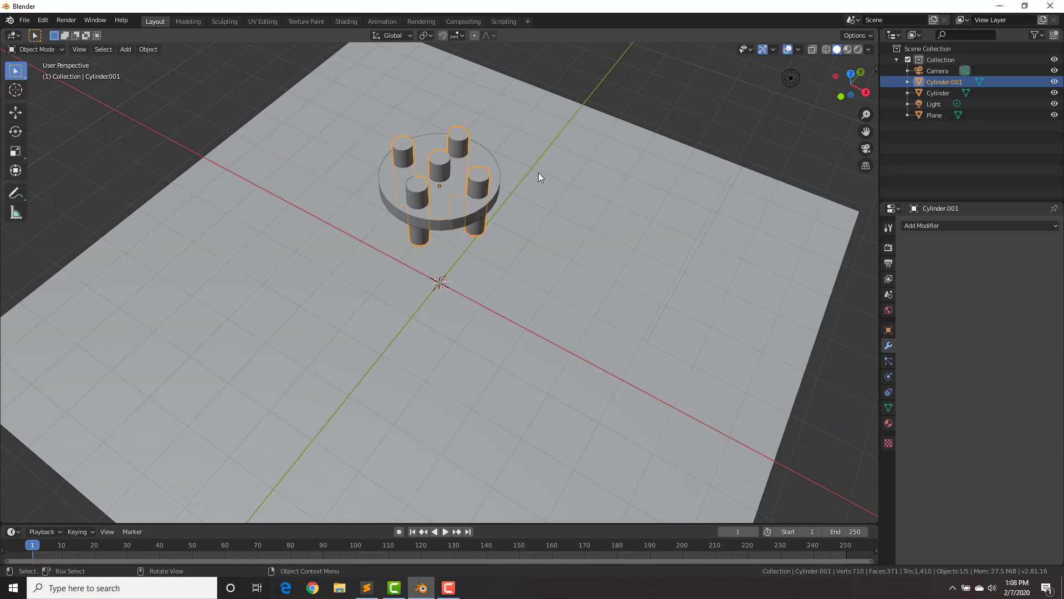
key("Tab")
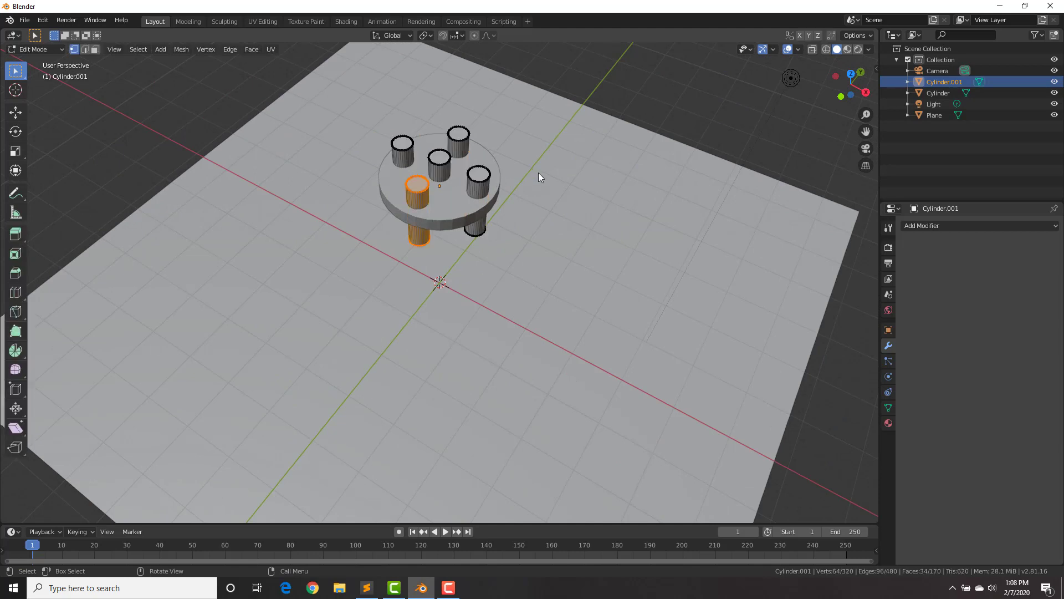
key("a")
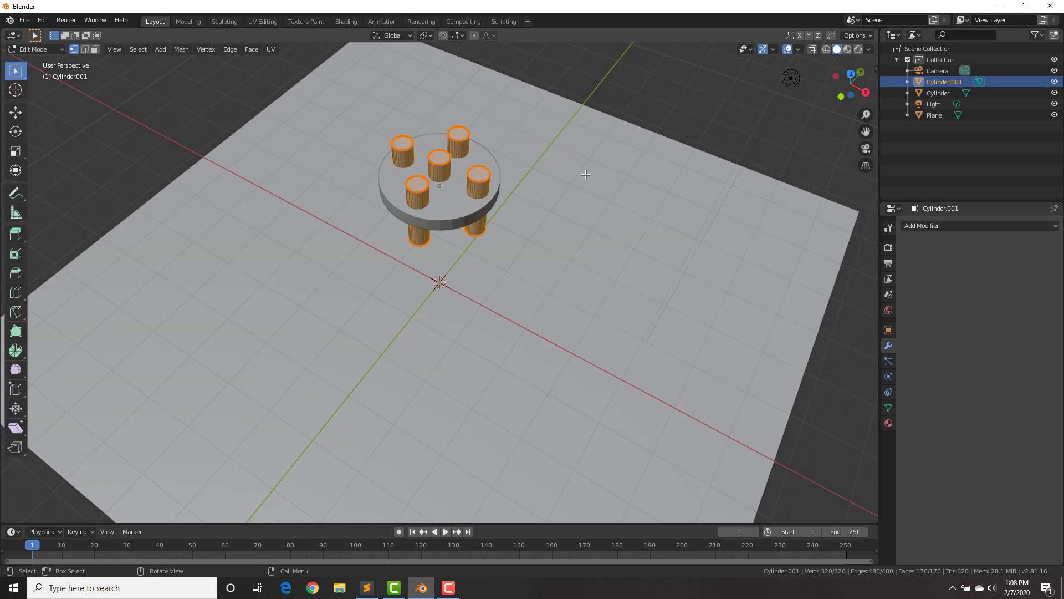
key("p")
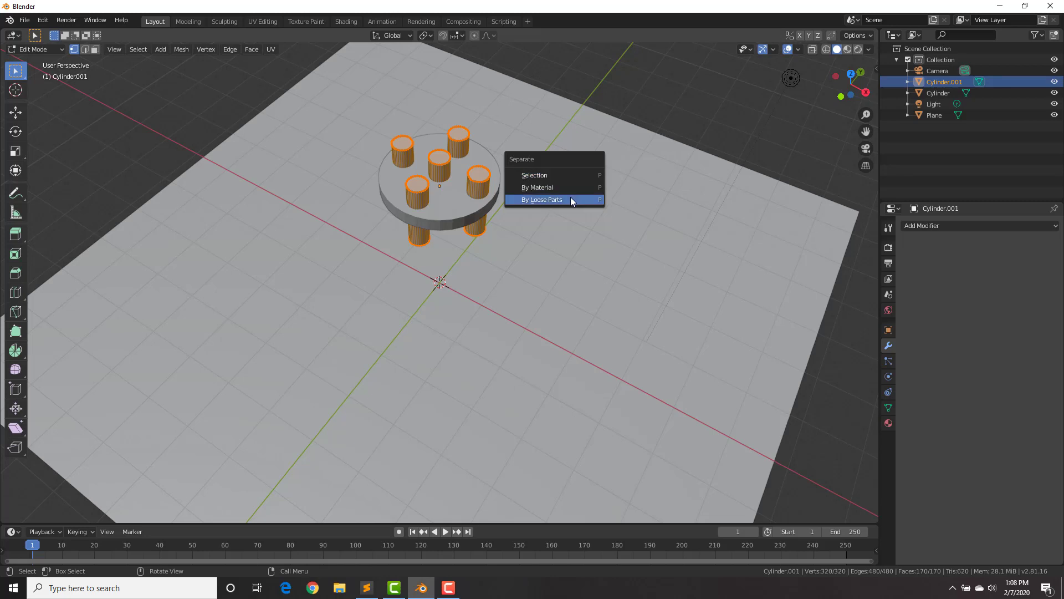
left_click(570, 197)
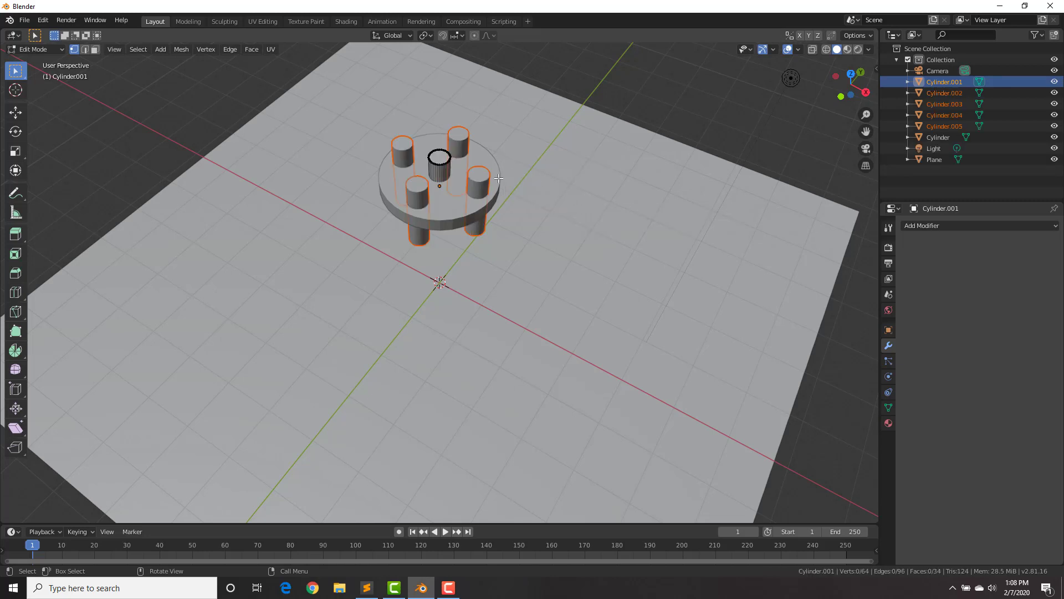
key("Tab")
left_click(473, 158)
left_click(458, 140)
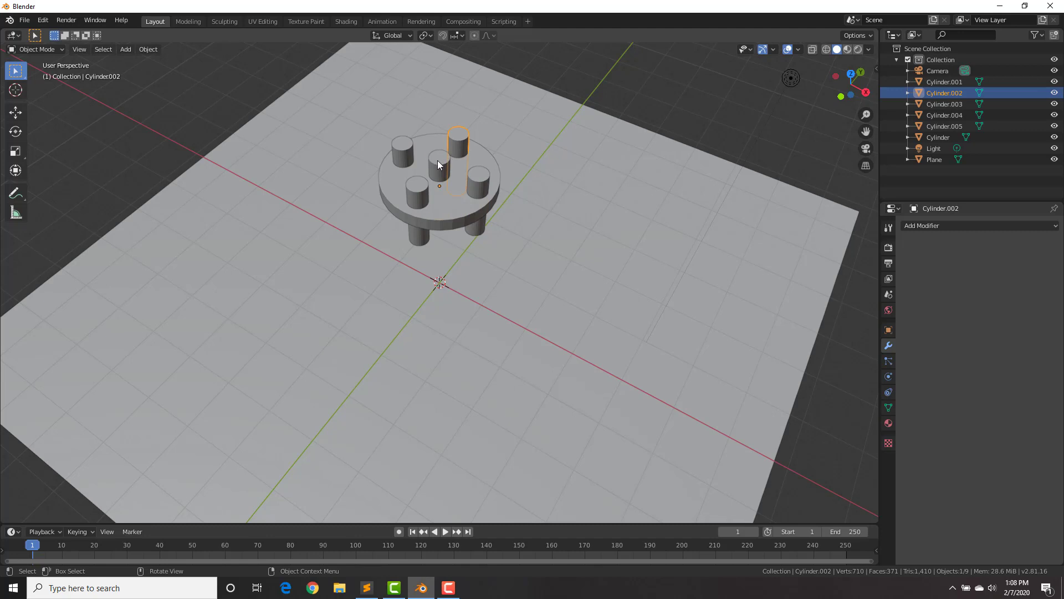
left_click(438, 160)
Set the origin of all five thin cylinders to their own geometry
left_click(407, 196)
left_click(401, 148, "shift")
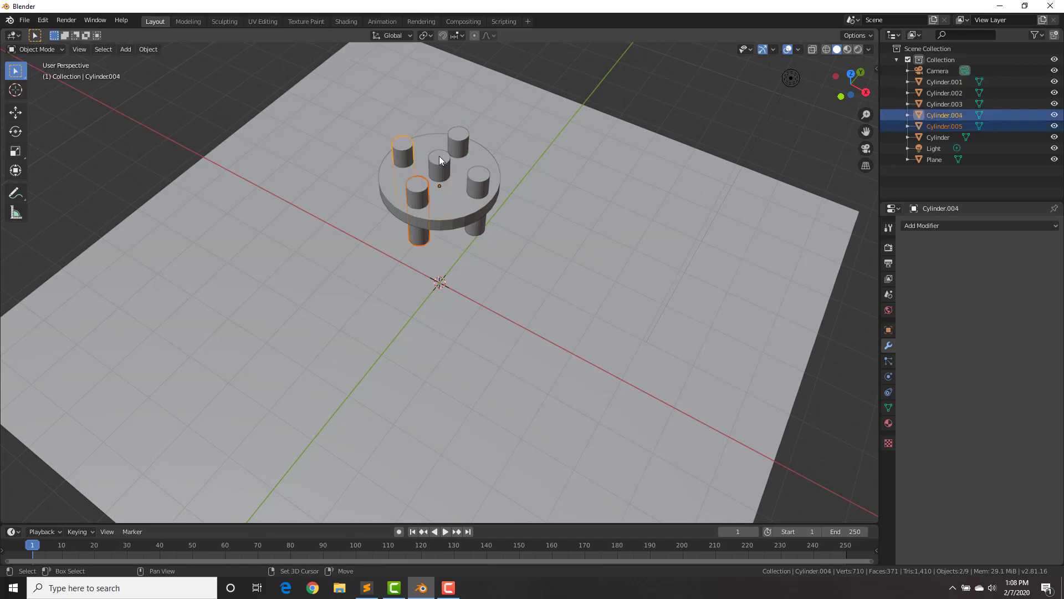
left_click(439, 159, "shift")
left_click(453, 135, "shift")
left_click(477, 177, "shift")
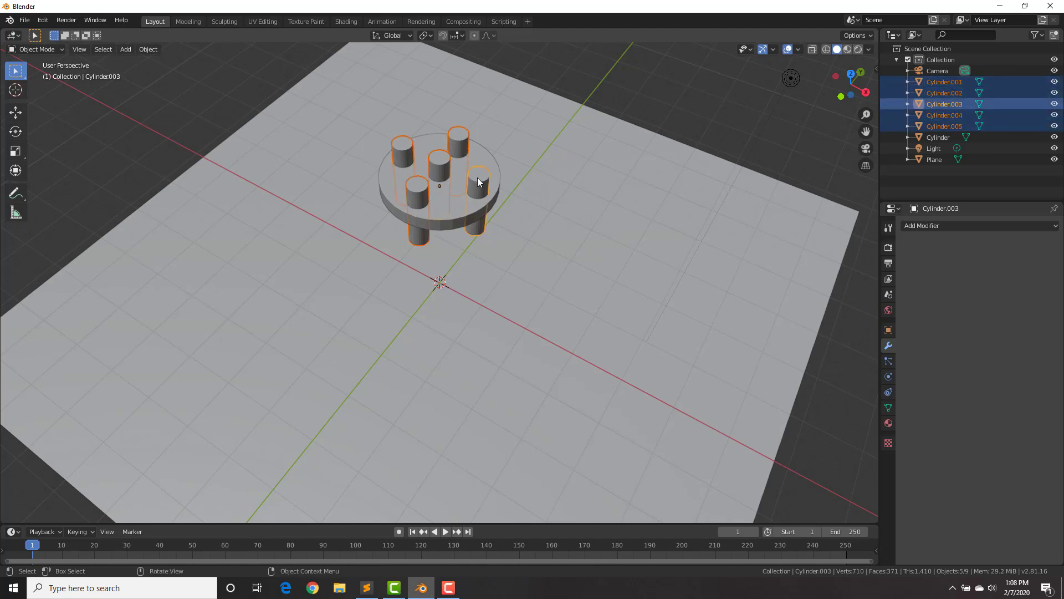
right_click(549, 124)
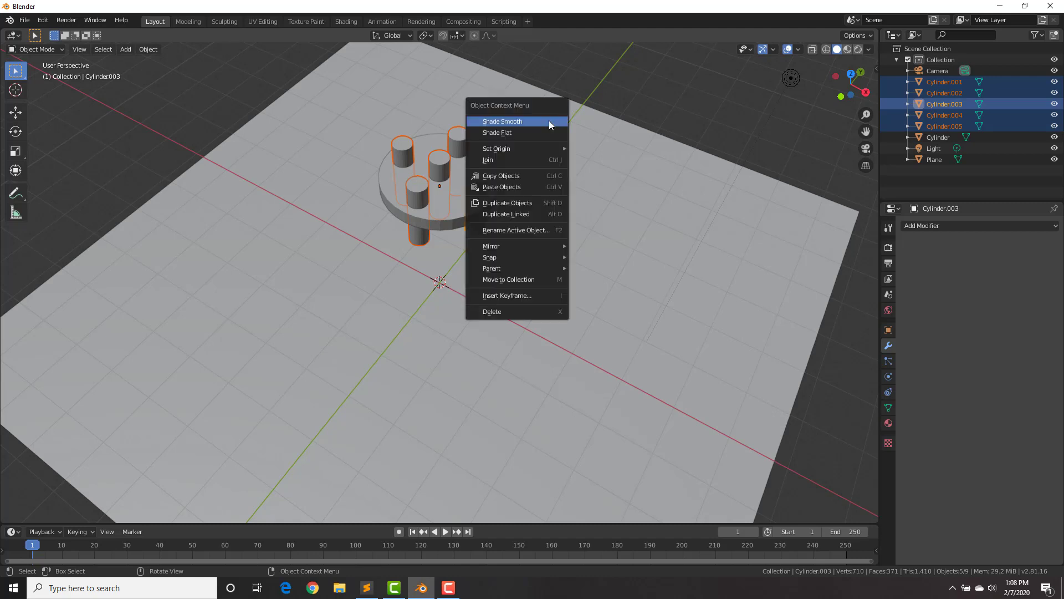
mouse_move(537, 146)
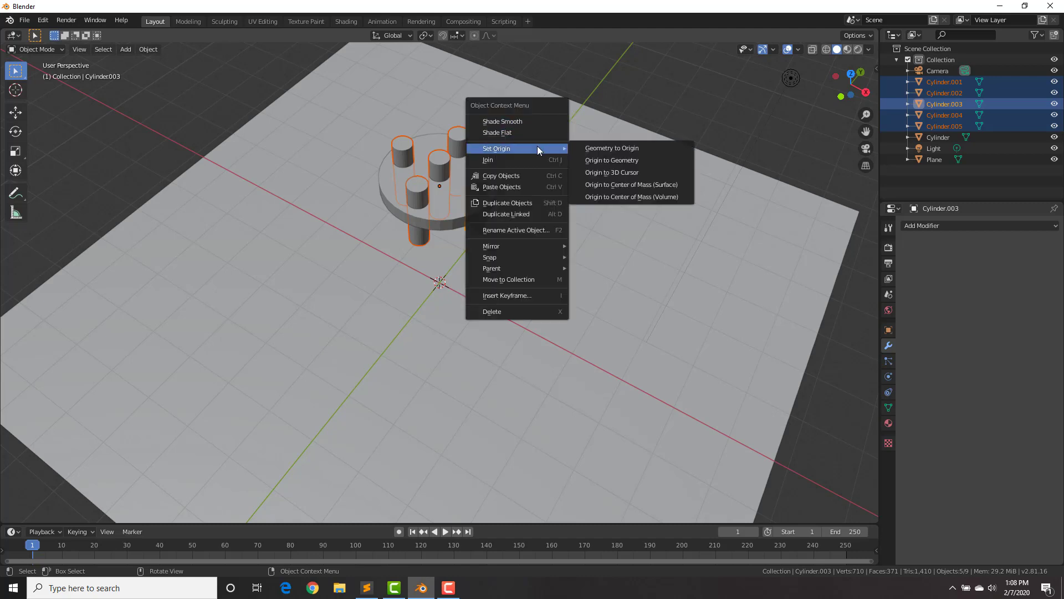
left_click(594, 161)
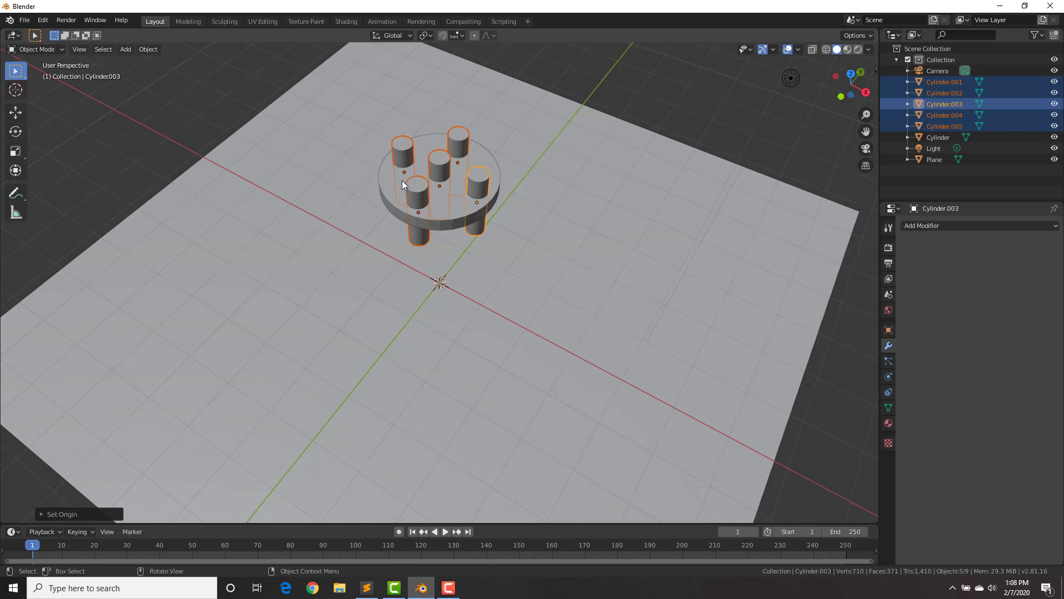
Enable Soft Body physics on only the thin cylinder on the disc's positive X side and play the simulation
middle_click_drag(463, 198, 487, 162)
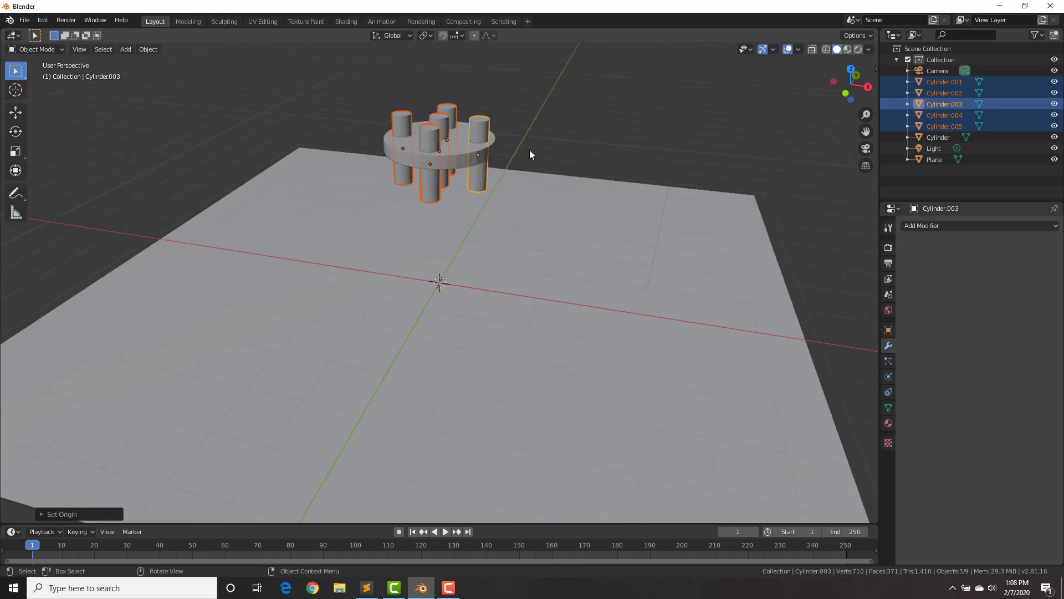
left_click(483, 124)
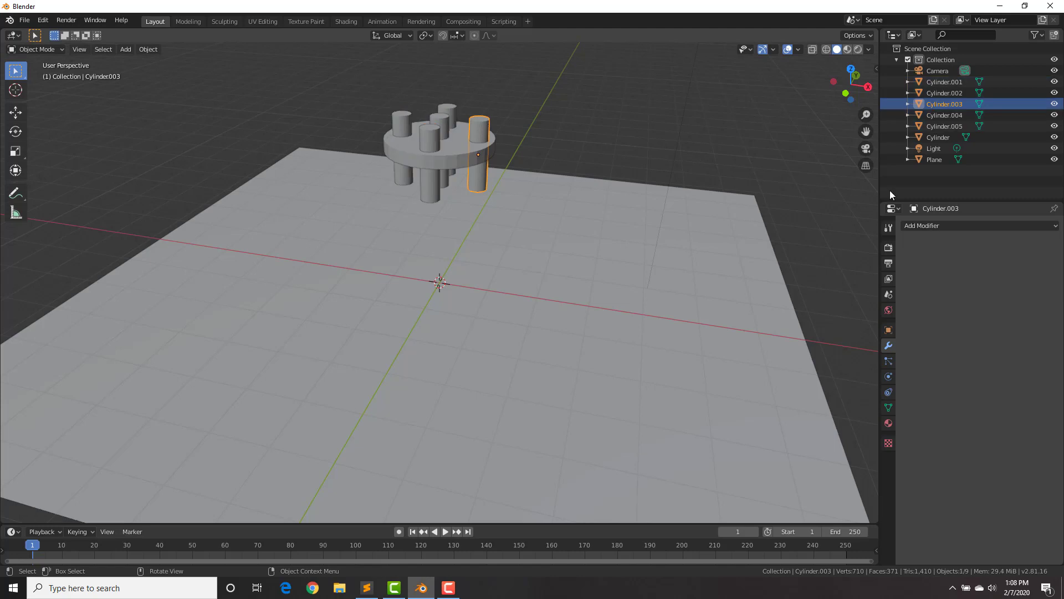
left_click(885, 376)
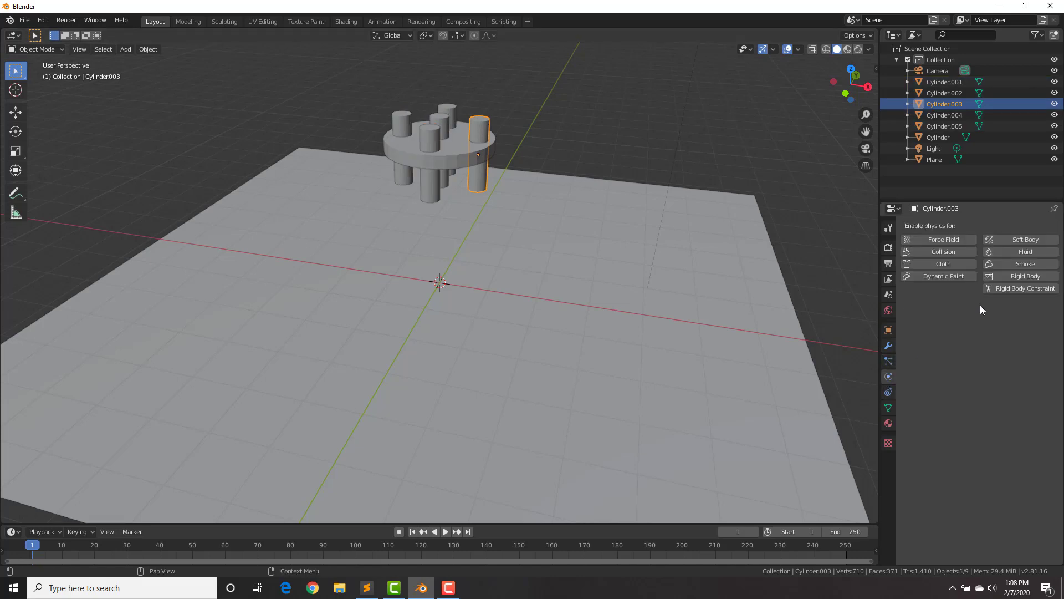
left_click(1013, 238)
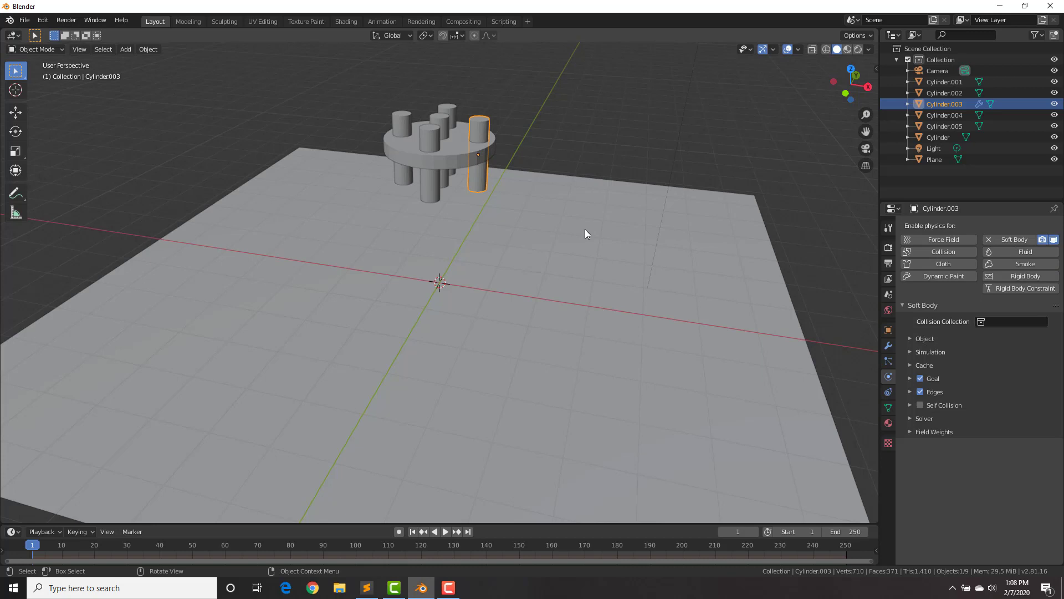
key("space")
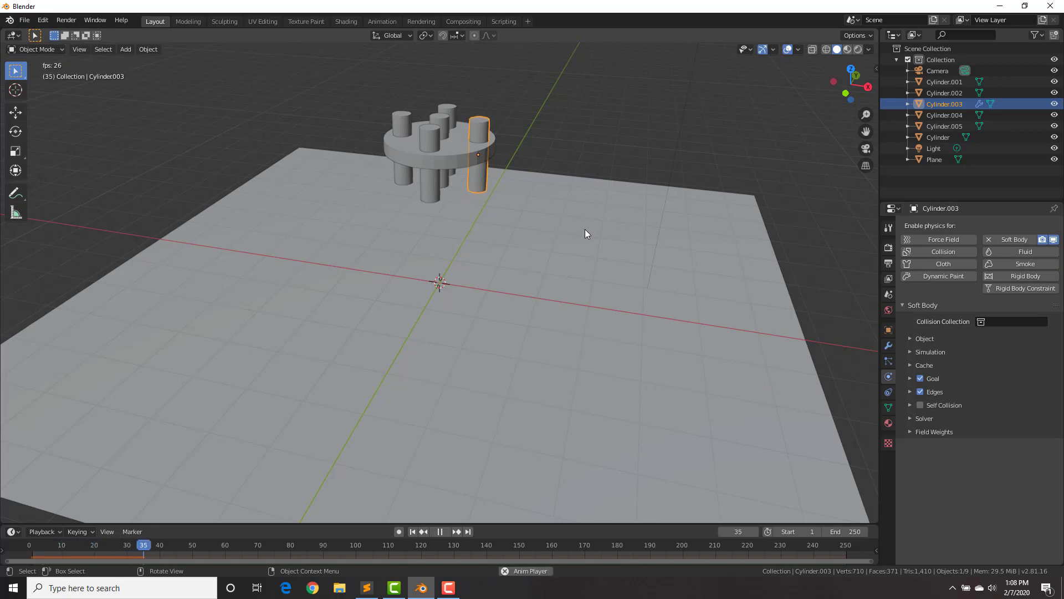
key("space")
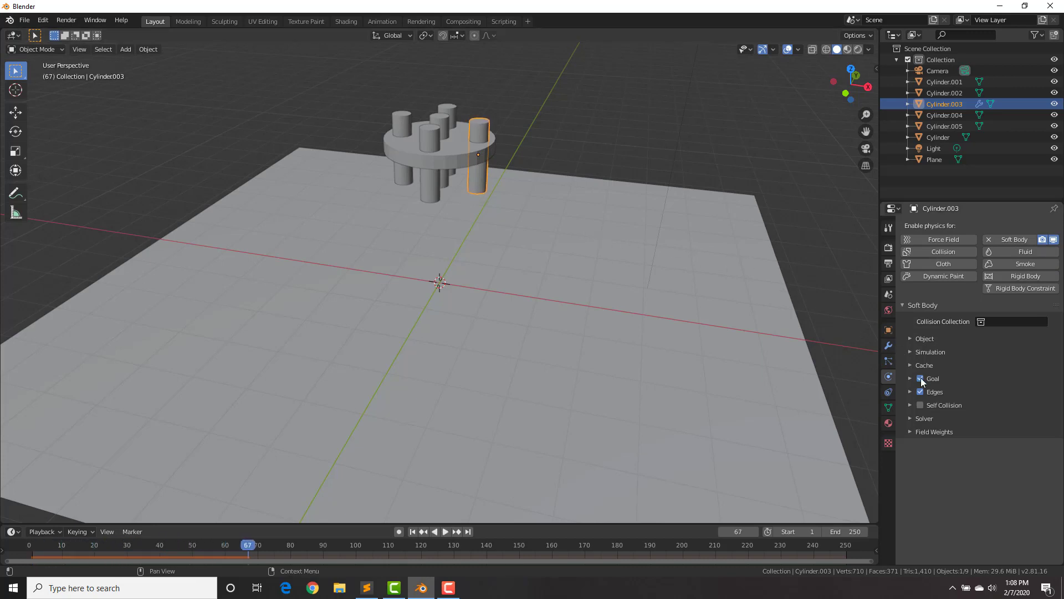
Disable the Goal option in the thin cylinder's soft body settings and replay the simulation
left_click(920, 377)
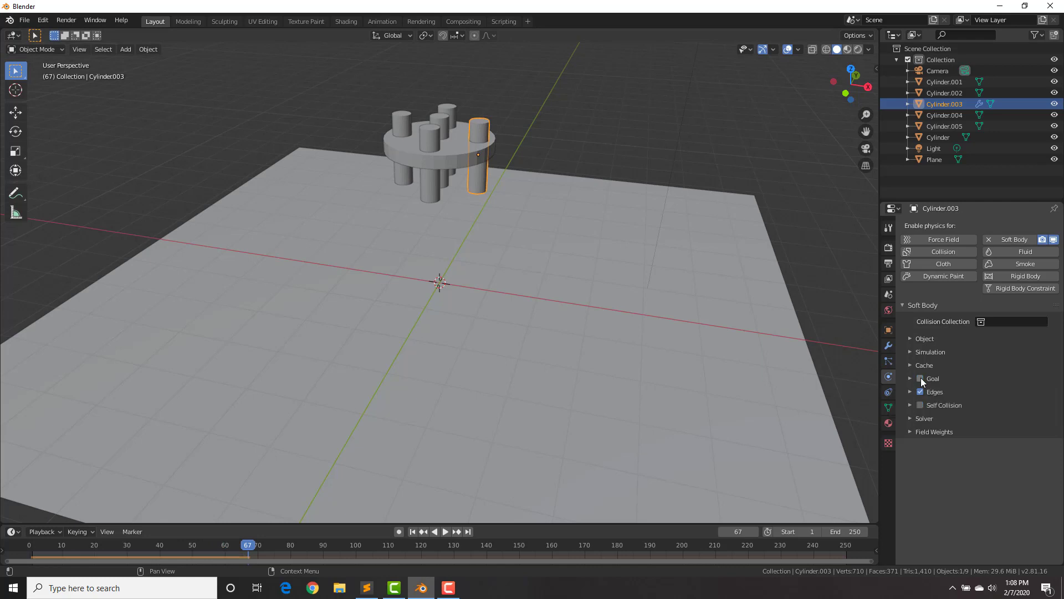
key("space")
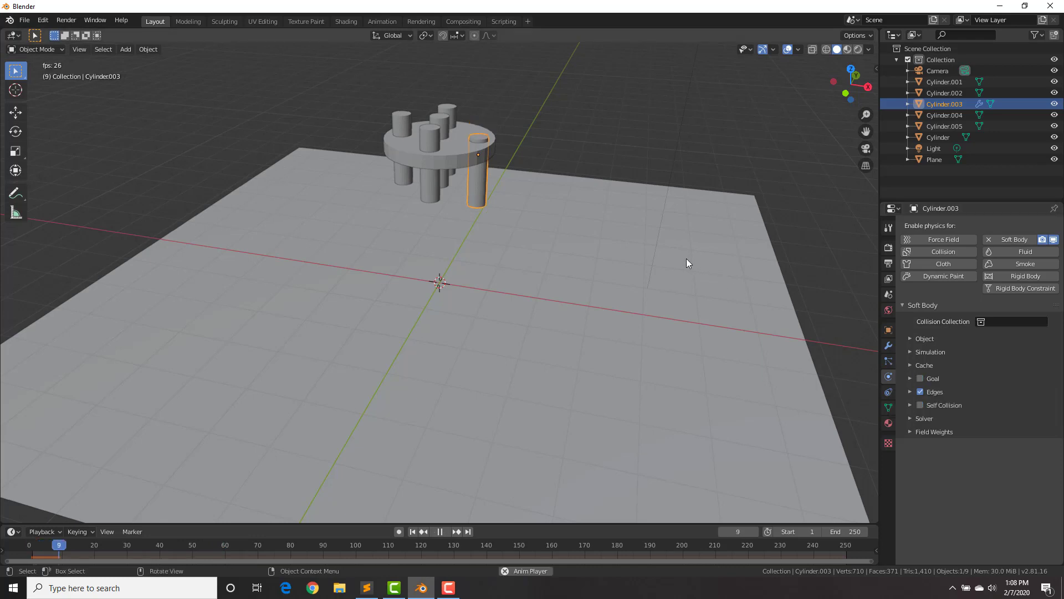
key("Escape")
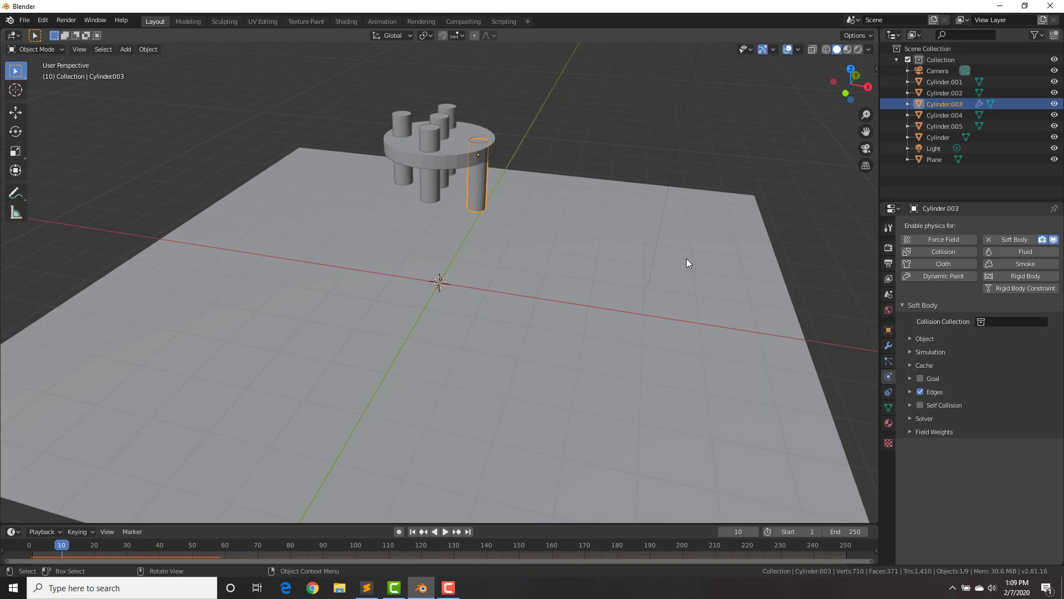
Enable Collision physics on the ground plane and play the simulation to test the soft body cylinder's fall
left_click(686, 262)
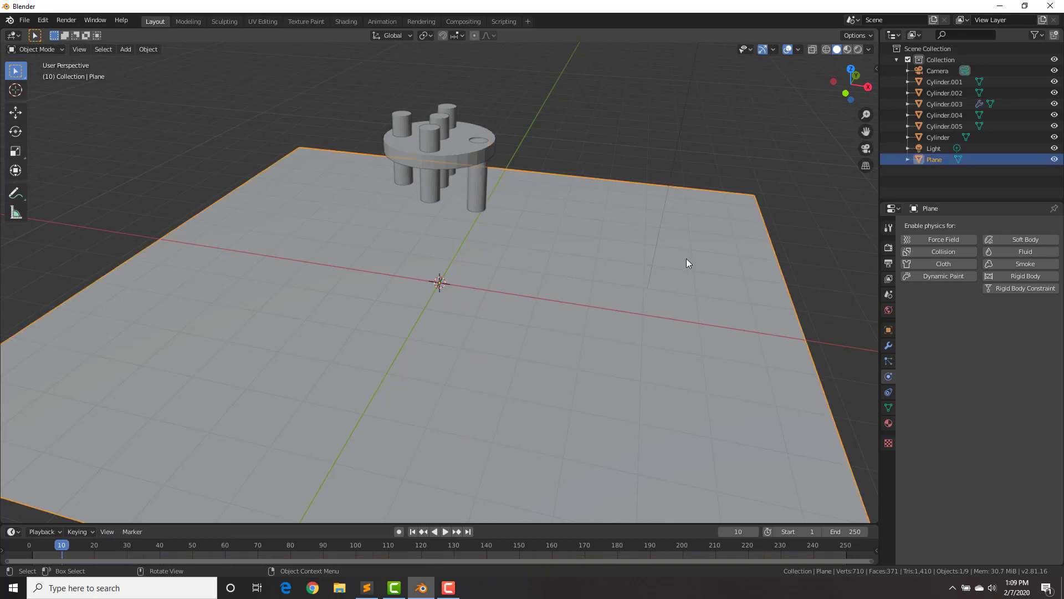
left_click(923, 252)
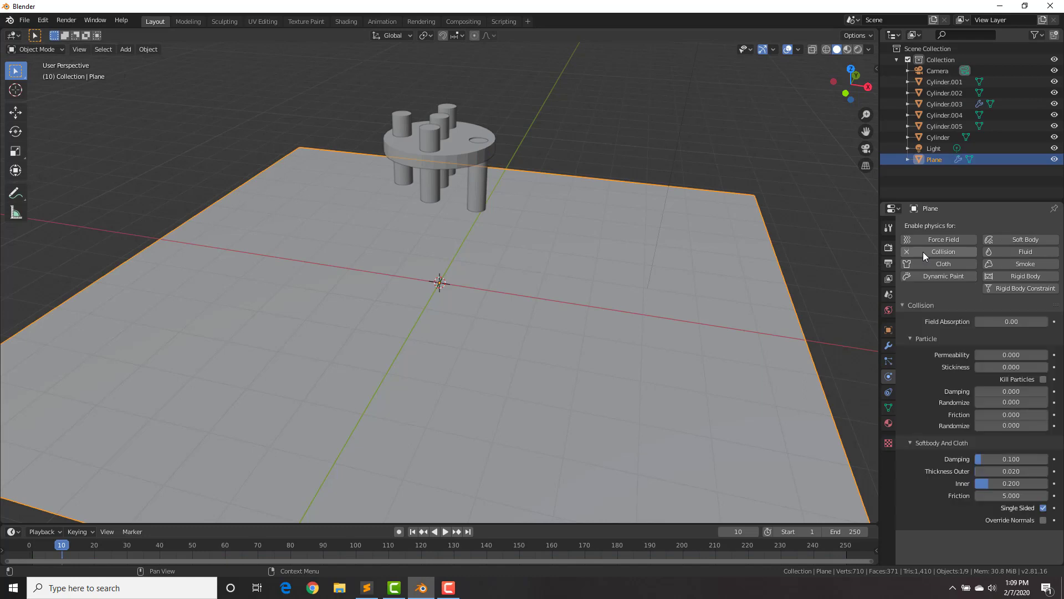
key("space")
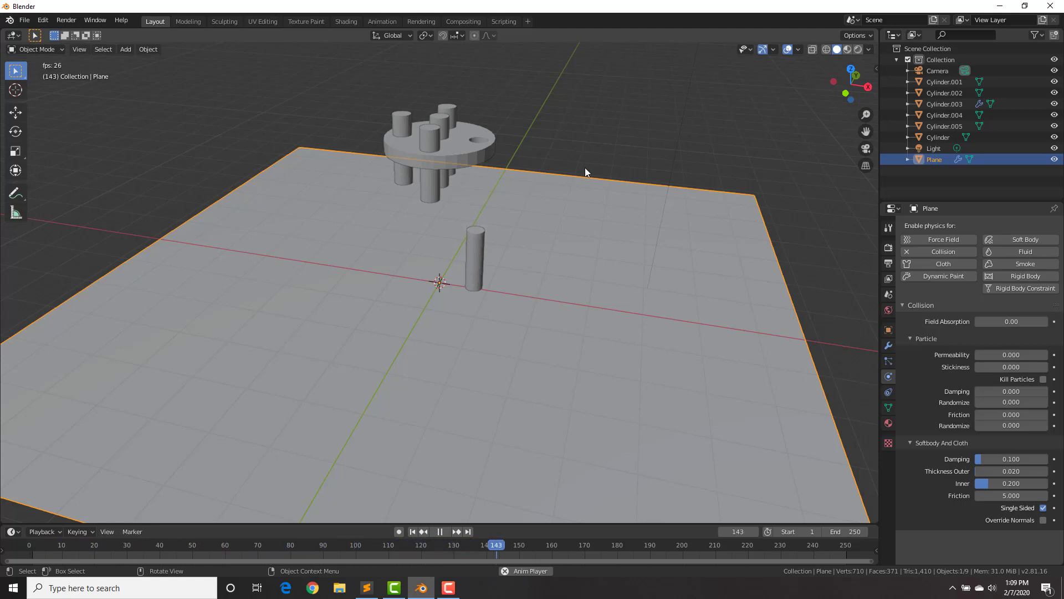
key("Escape")
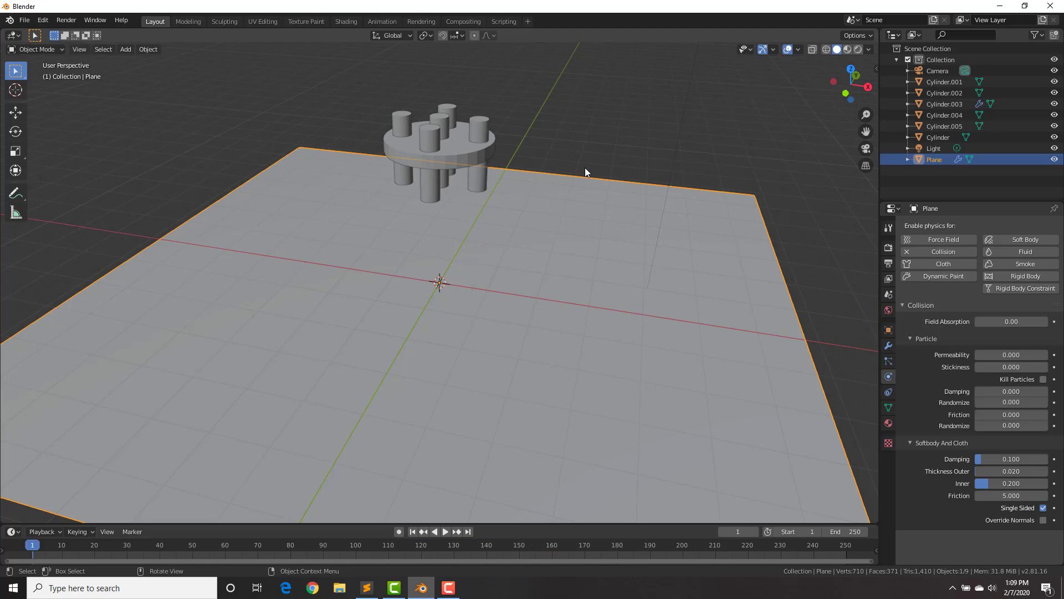
scroll(537, 124, "up", 3)
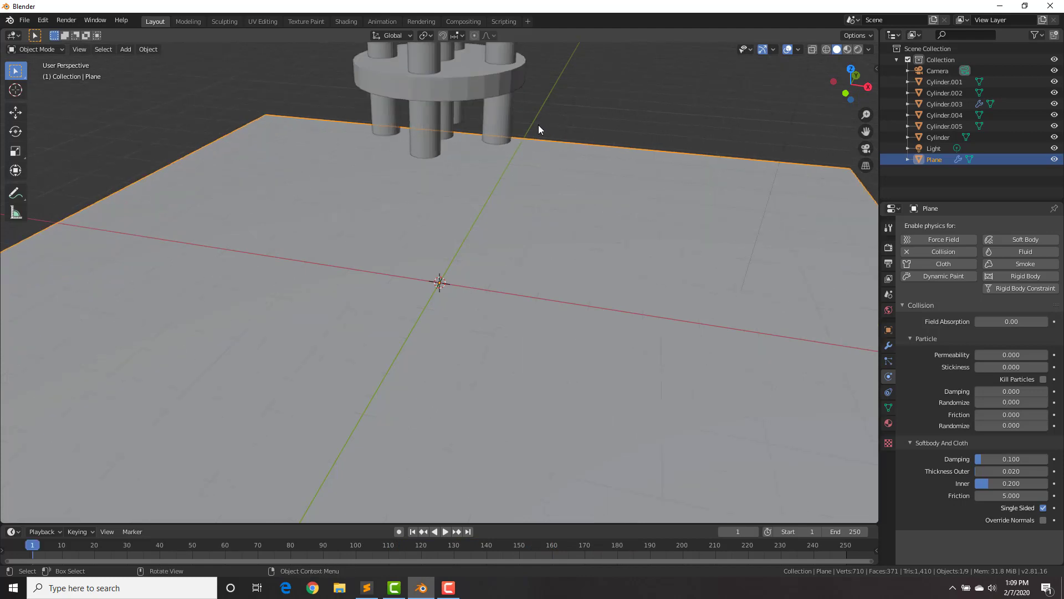
Replay the simulation to watch the soft body cylinder drop onto the ground plane, and return to the first frame
middle_click_drag(543, 115, 504, 160)
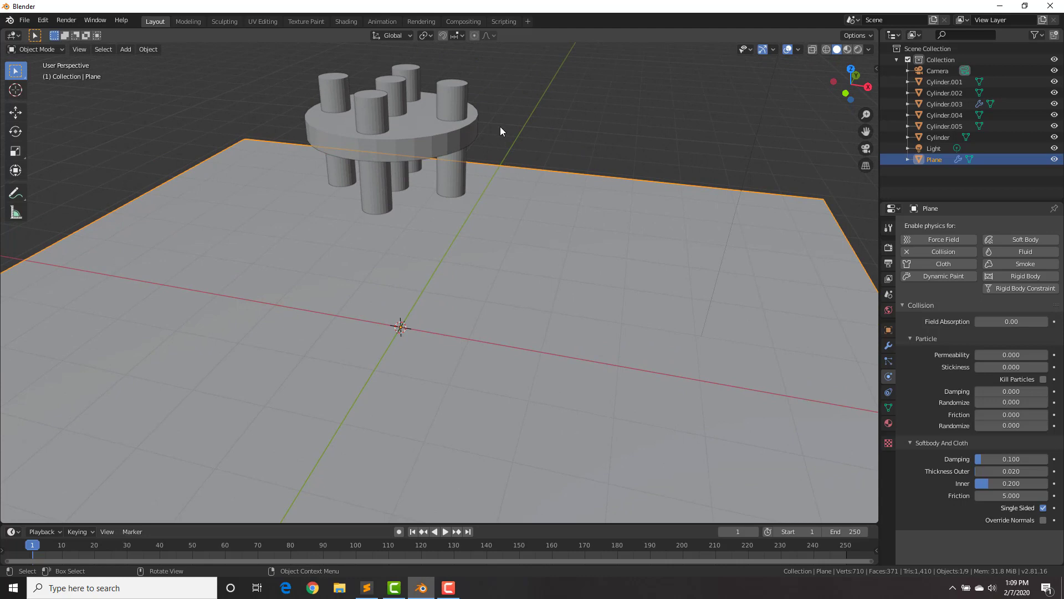
key("space")
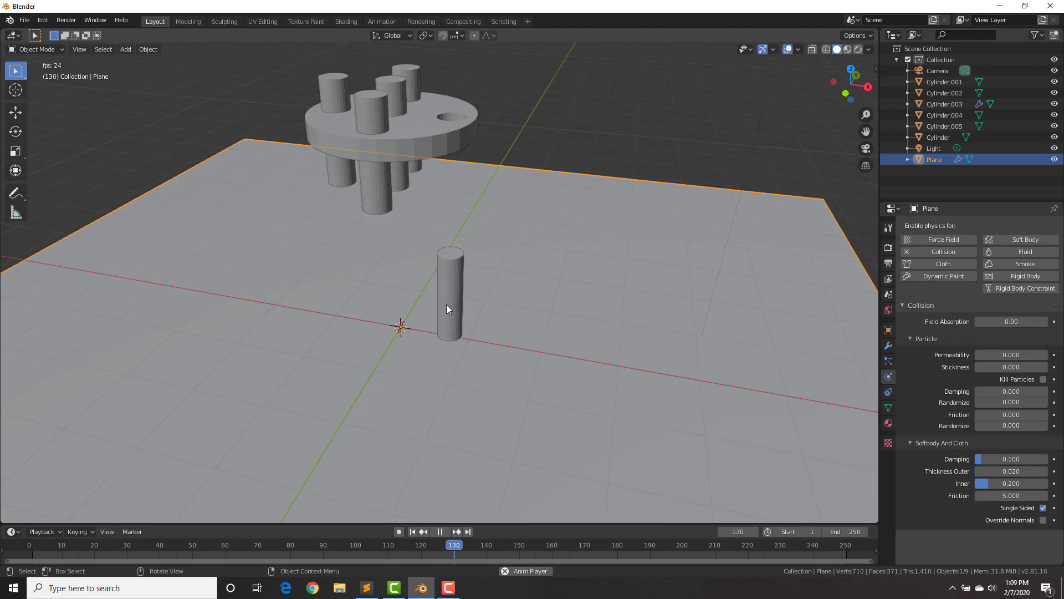
key("space")
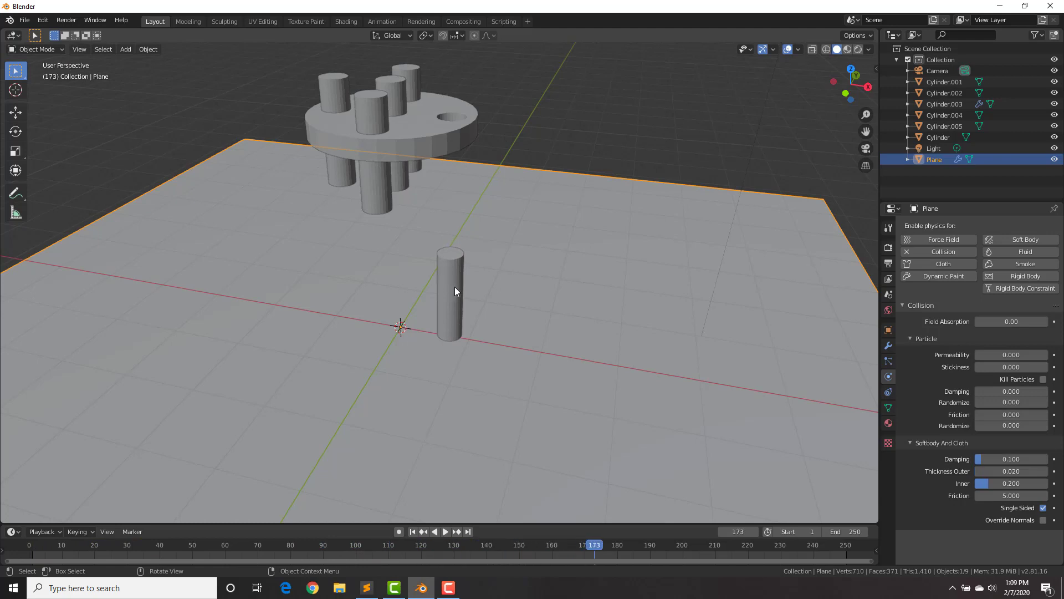
key("shift+Left")
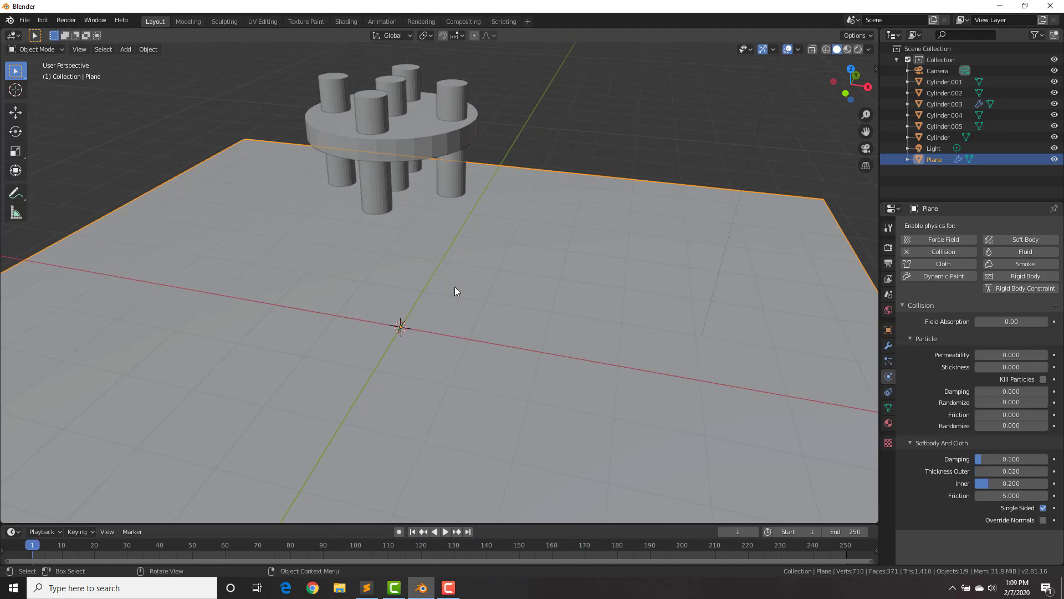
Duplicate the soft body cylinder and move the copy clear of the disc toward positive X, keeping its height
left_click(453, 98)
left_click(453, 98)
key("shift+d")
right_click(453, 105)
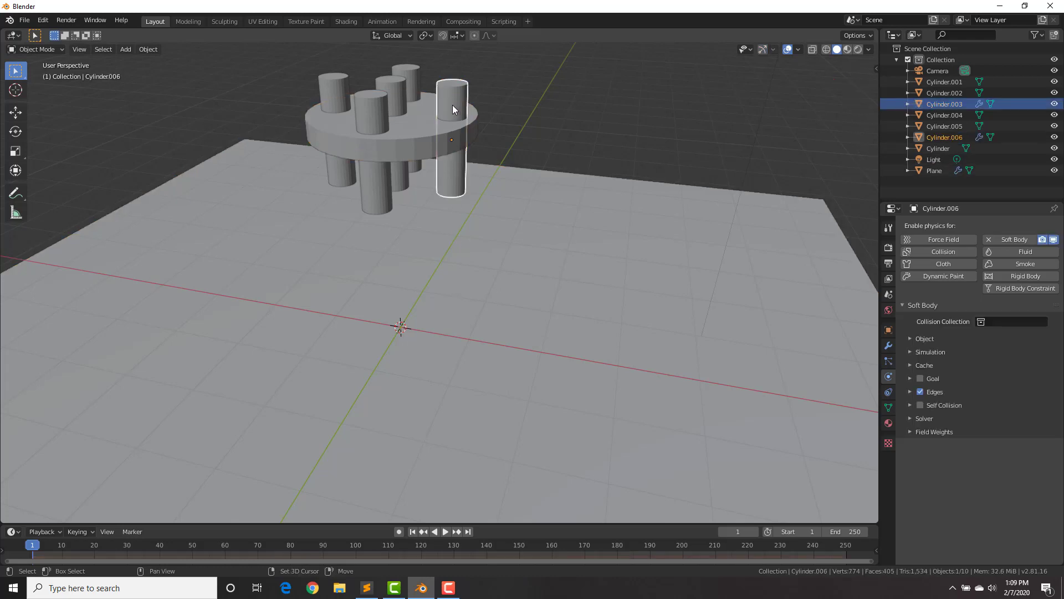
left_click(703, 135)
middle_click_drag(703, 135, 597, 139, "shift")
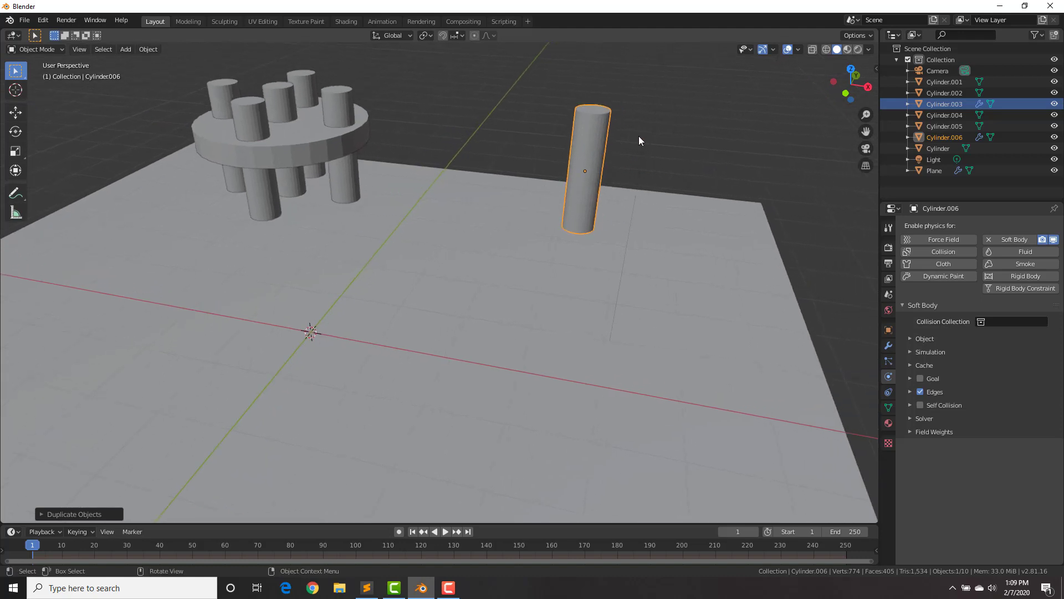
Add six evenly spaced horizontal loop cuts along the duplicated cylinder
key("Tab")
key("ctrl+r")
scroll(587, 169, "up", 5)
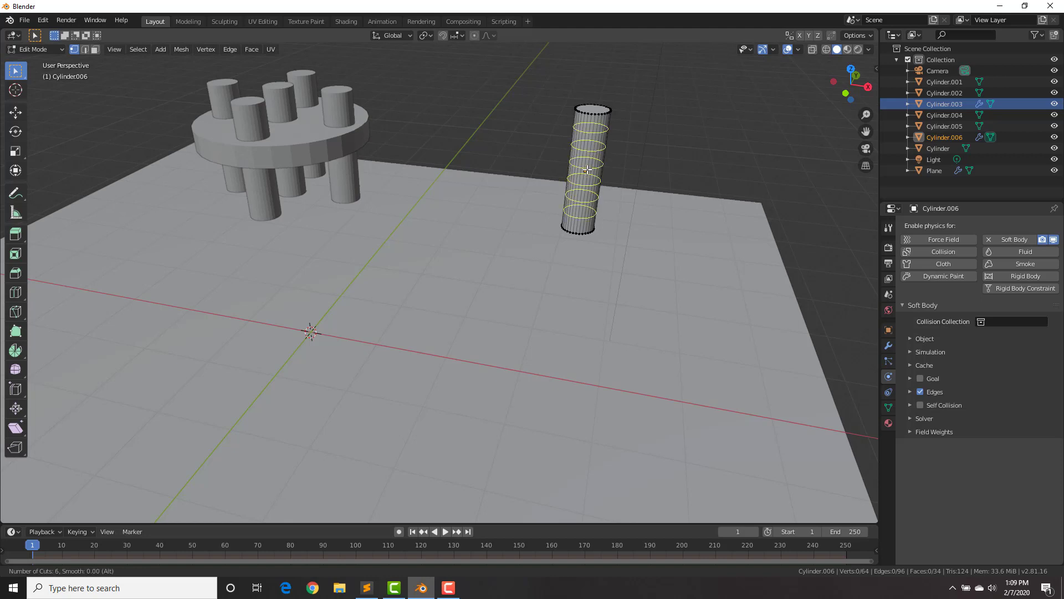
left_click(587, 169)
right_click(587, 169)
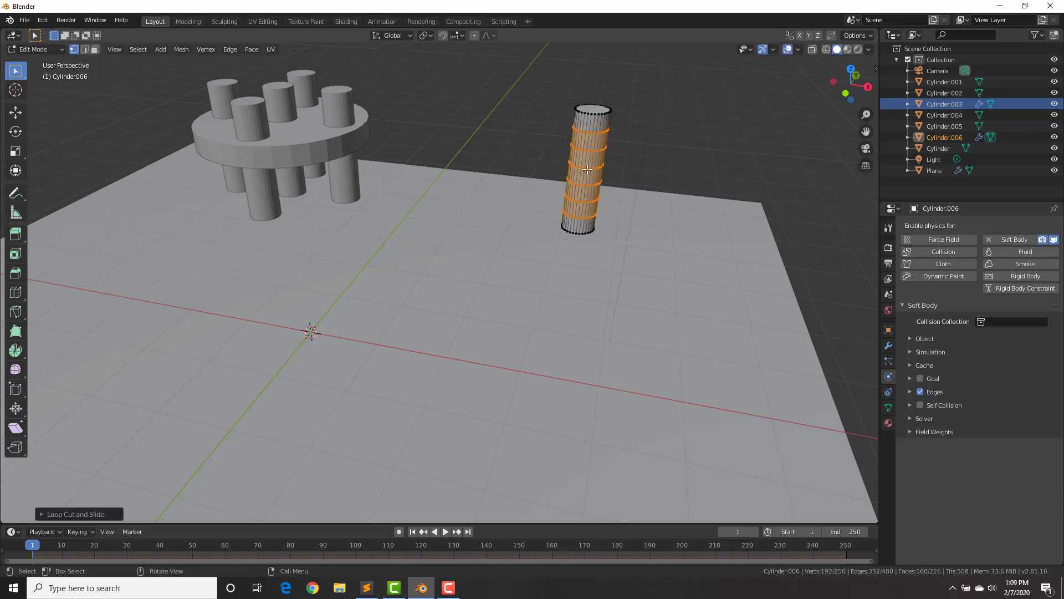
Inset the duplicated cylinder's top face by about 0.31 and its bottom face by about 0.53
key("3")
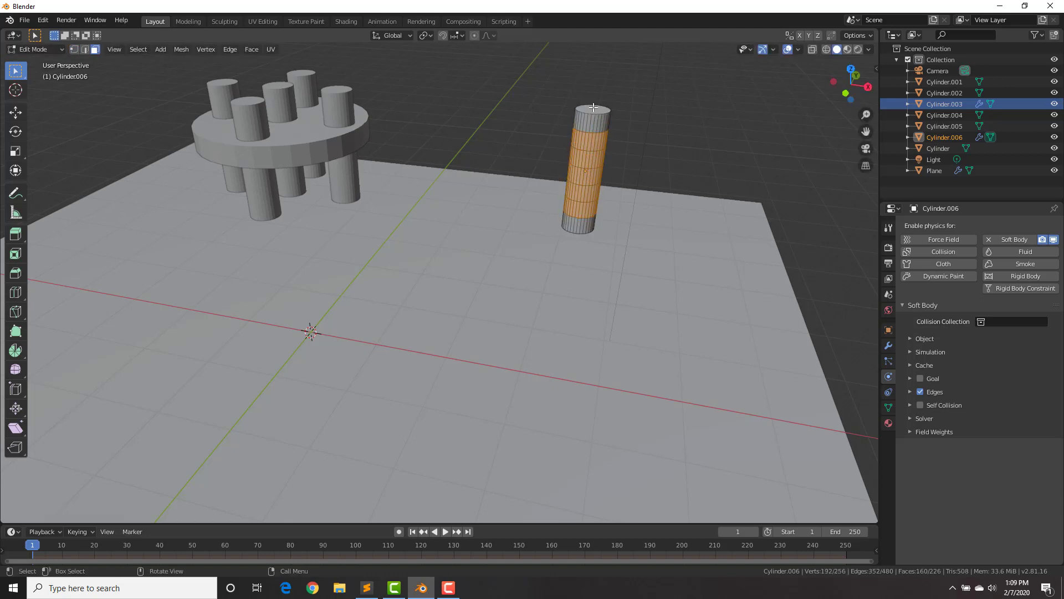
left_click(593, 107)
middle_click_drag(593, 107, 592, 132)
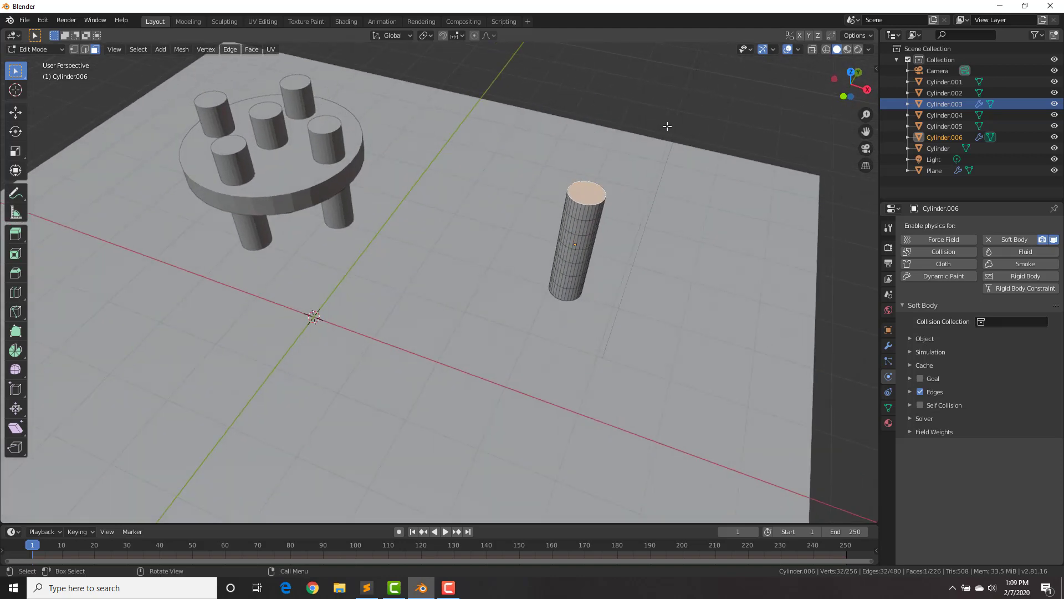
key("i")
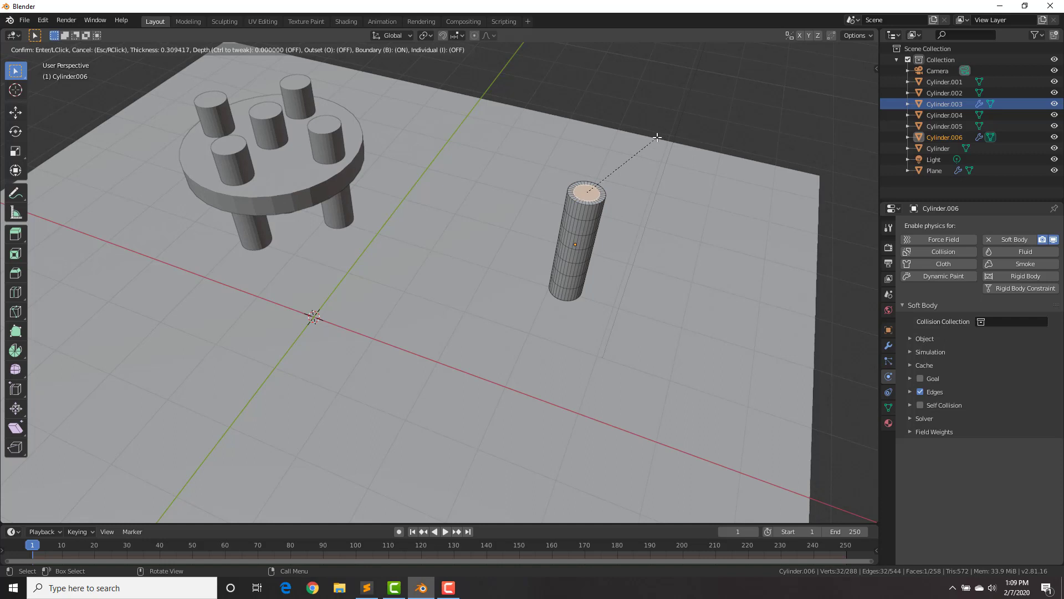
left_click(656, 137)
middle_click_drag(553, 296, 578, 224)
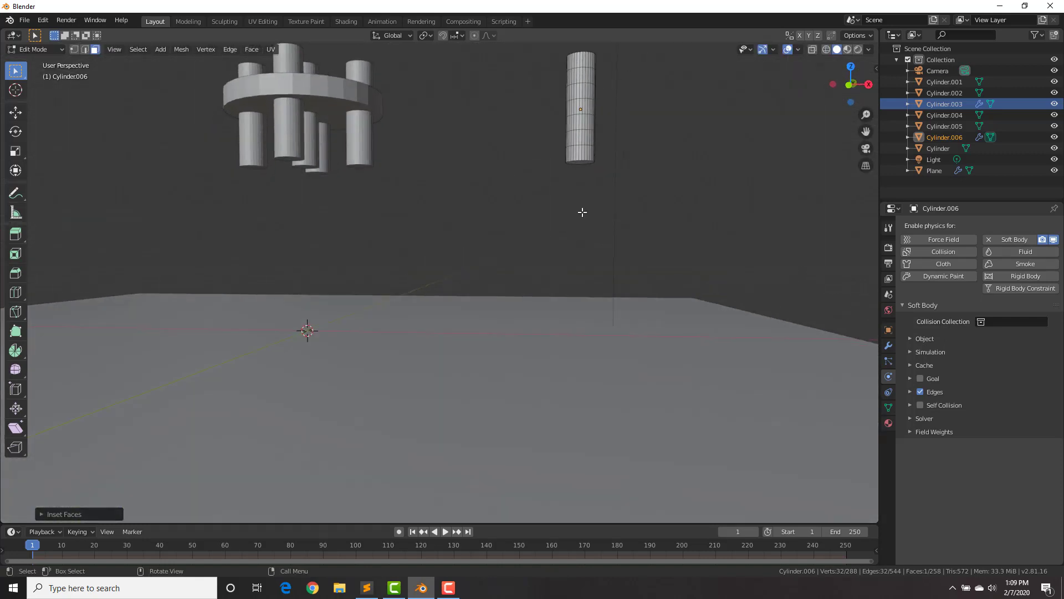
left_click(579, 162)
key("i")
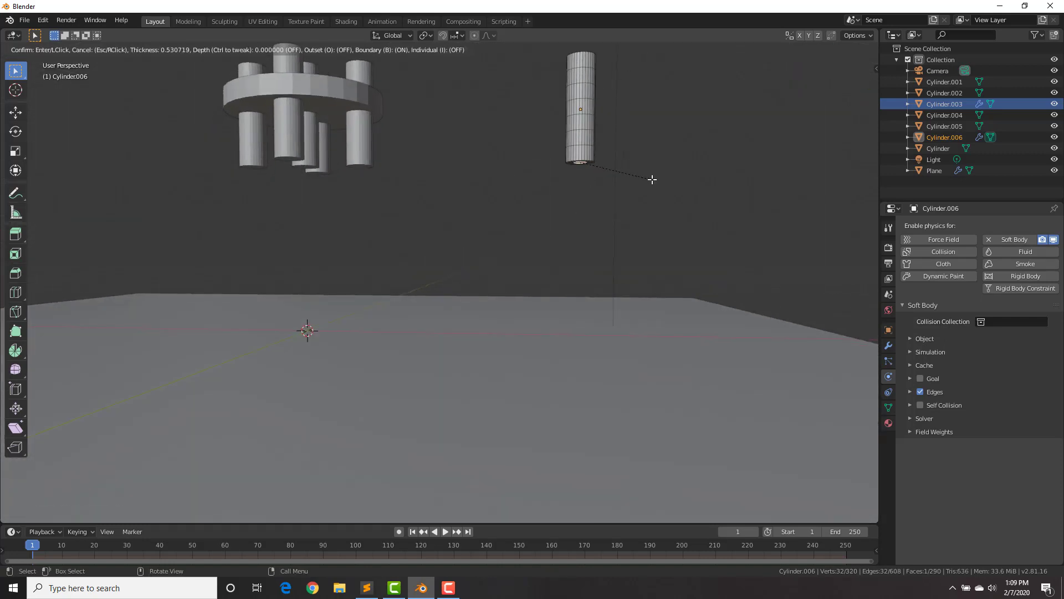
left_click(658, 181)
key("Tab")
Play the simulation to compare how the subdivided copy and the original cylinder land on the plane
middle_click_drag(627, 161, 613, 183)
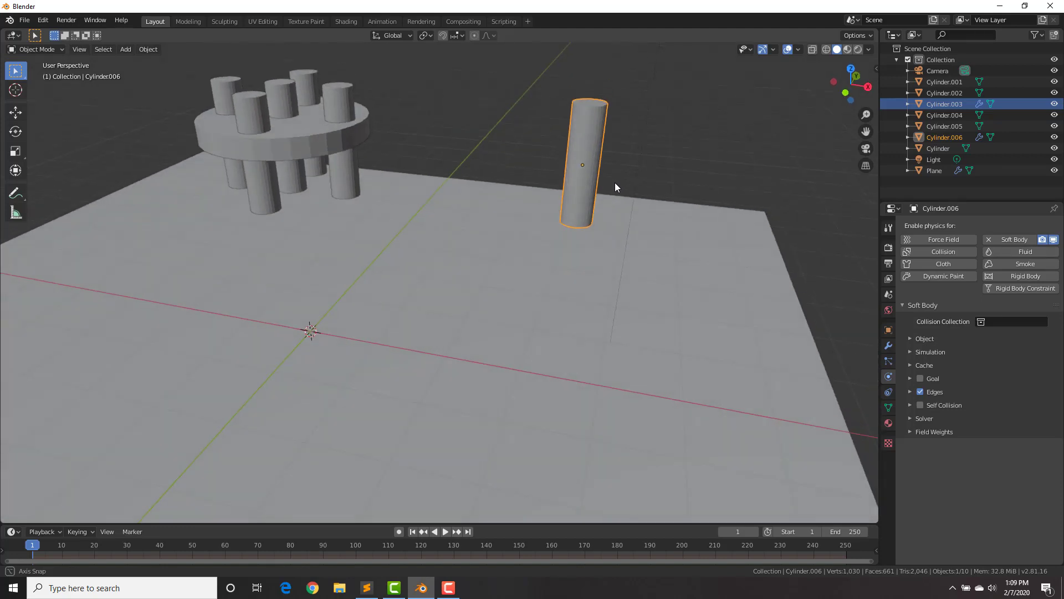
key("space")
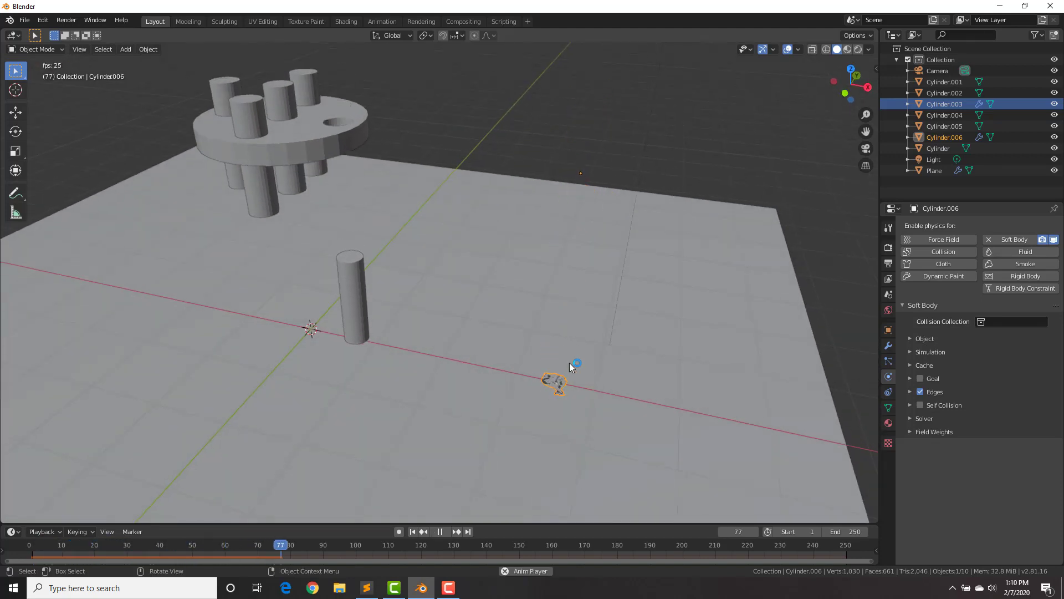
key("space")
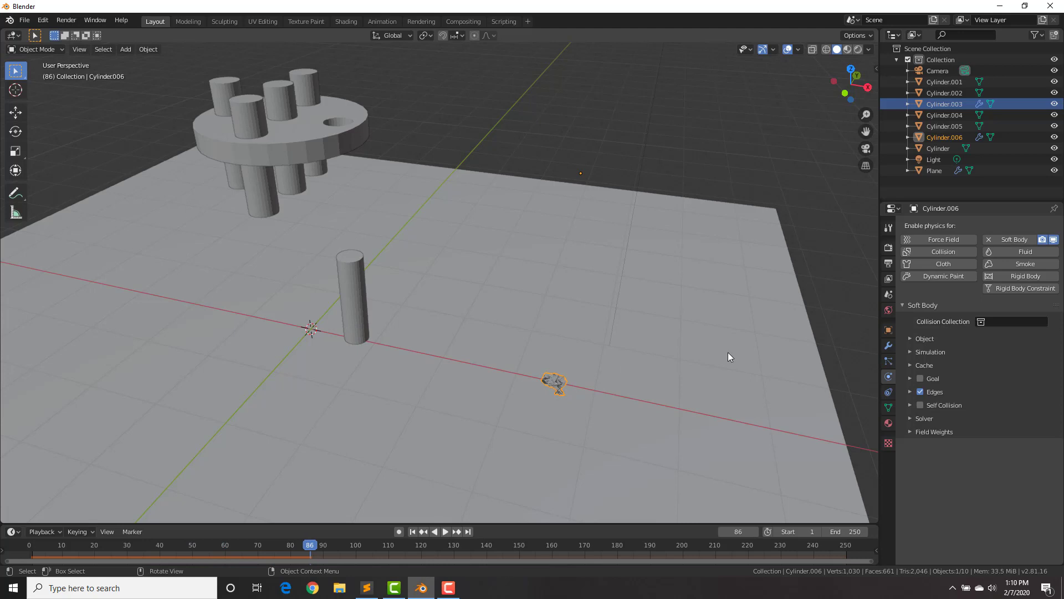
Set the duplicated cylinder's soft body edge Bending to 4.0 and replay the simulation from the first frame
left_click(907, 391)
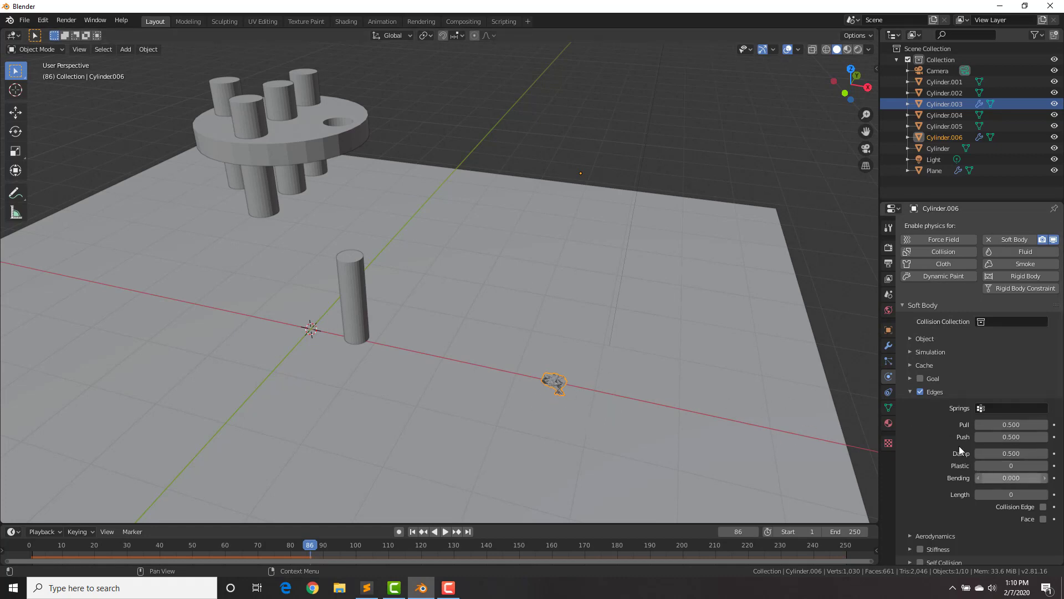
left_click(1011, 478)
type("0.0")
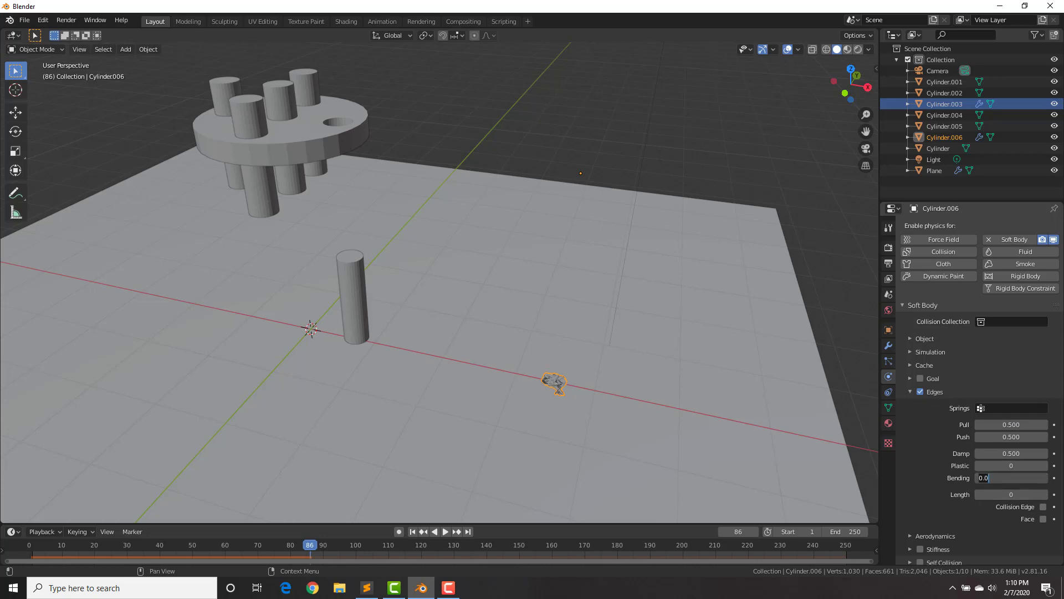
key("Return")
key("shift+Left")
key("space")
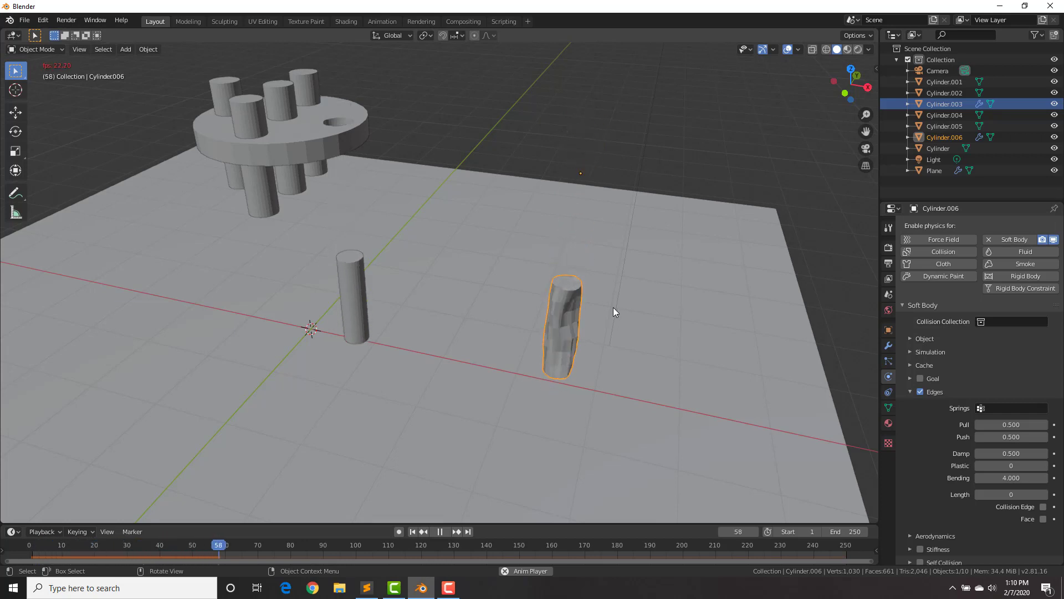
key("space")
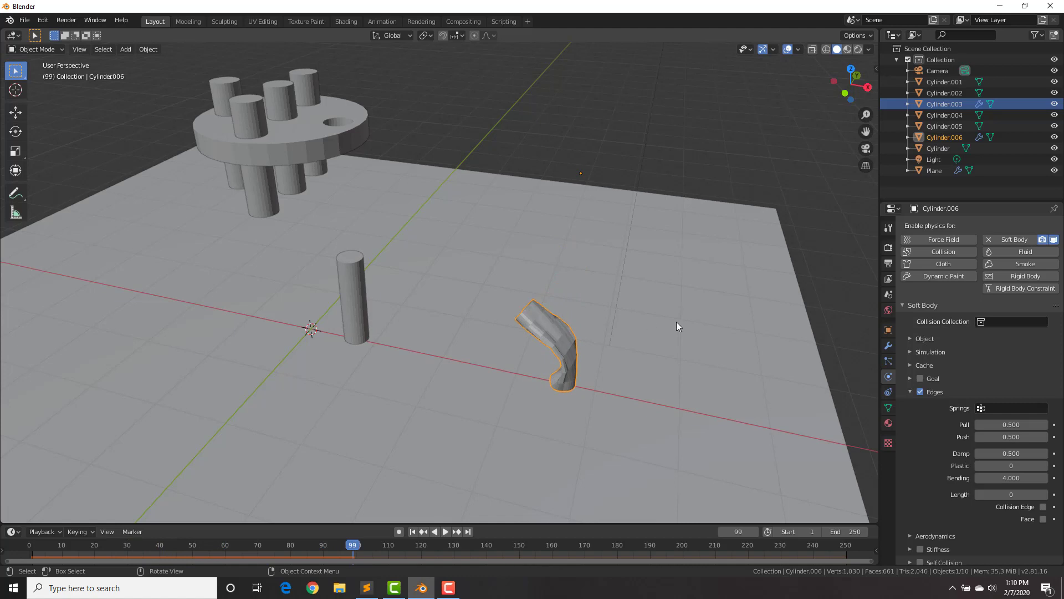
Set the duplicated cylinder's soft body edge Pull and Push to 0.8 and replay the simulation from the start
left_click(1010, 426)
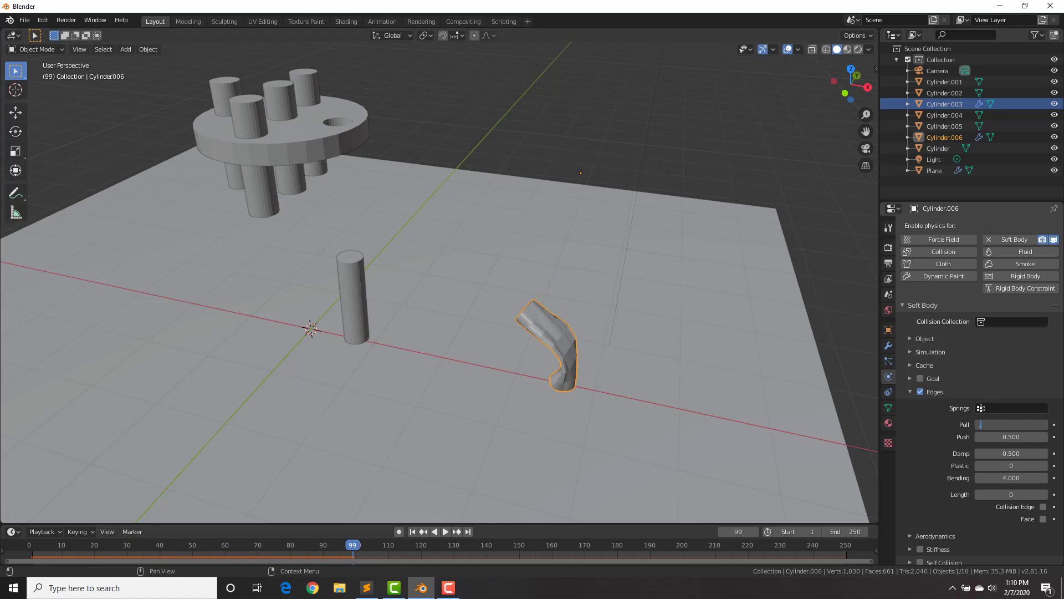
type(".8")
key("Tab")
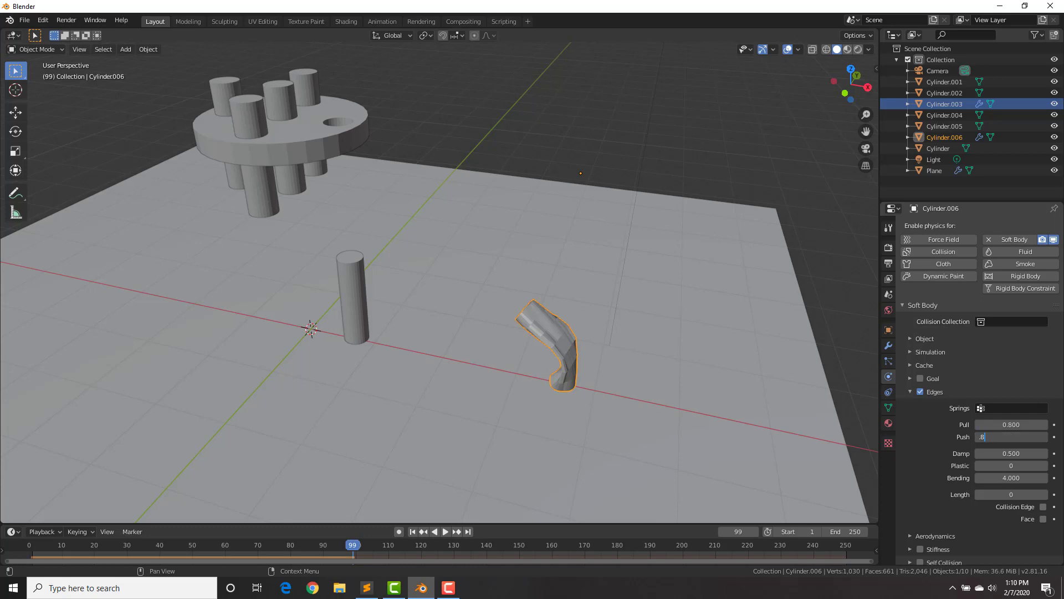
key("Return")
key("shift+Left")
key("space")
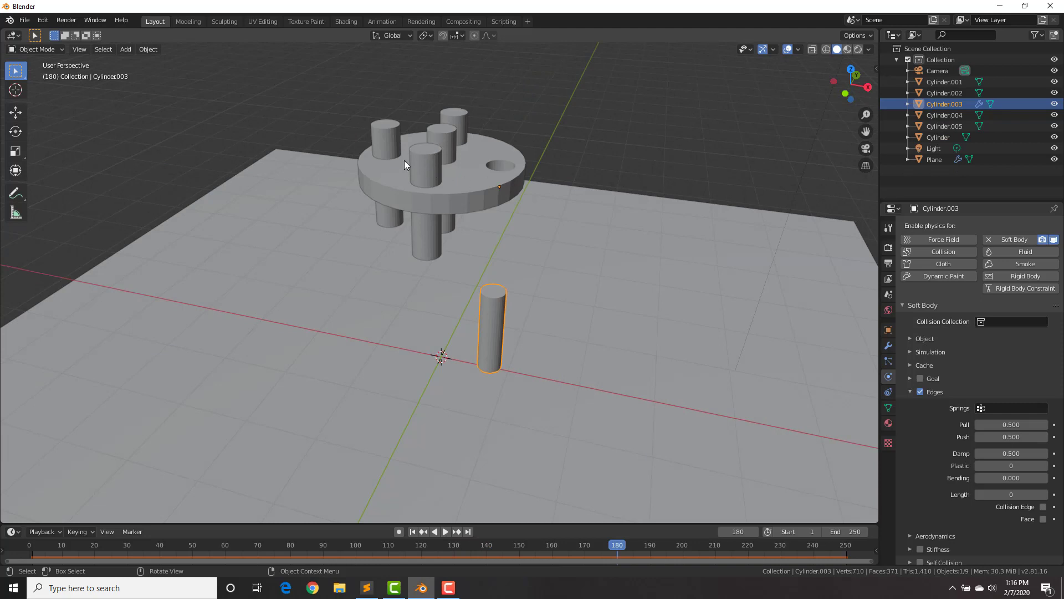
Delete the four thin cylinders still standing in the disc's holes, keeping the soft body cylinder
left_click(433, 157)
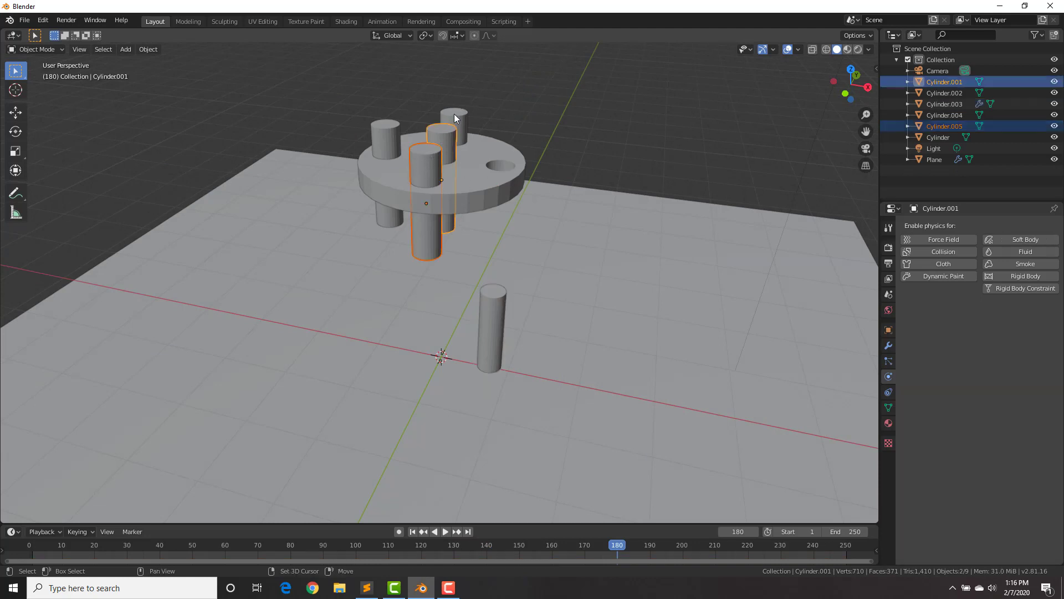
left_click(454, 114, "shift")
left_click(443, 136, "shift")
left_click(391, 127, "shift")
key("Delete")
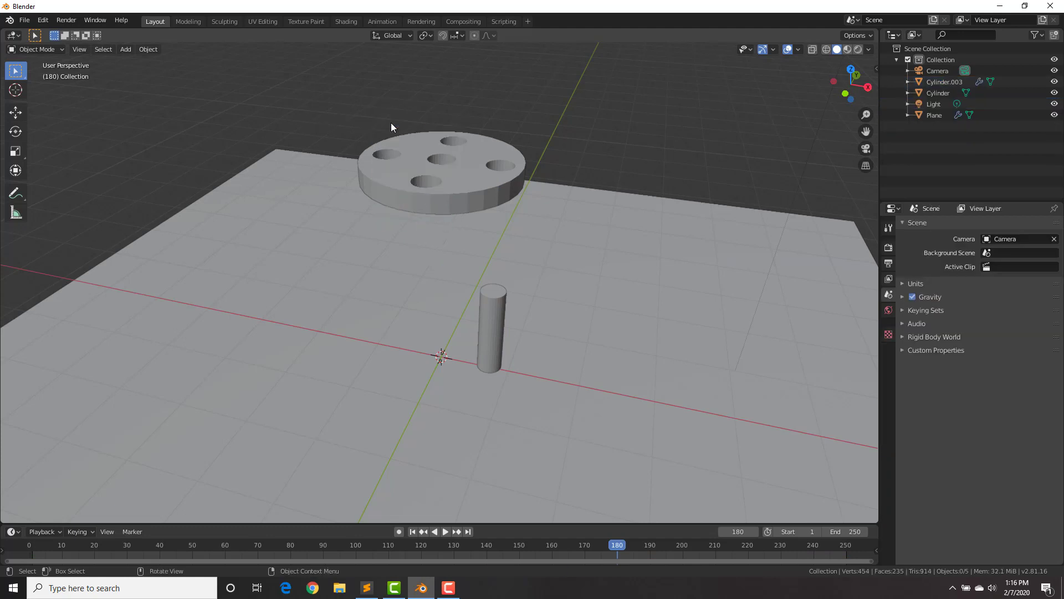
Return to the first frame and add a Boolean modifier to the remaining soft body cylinder
left_click(491, 308)
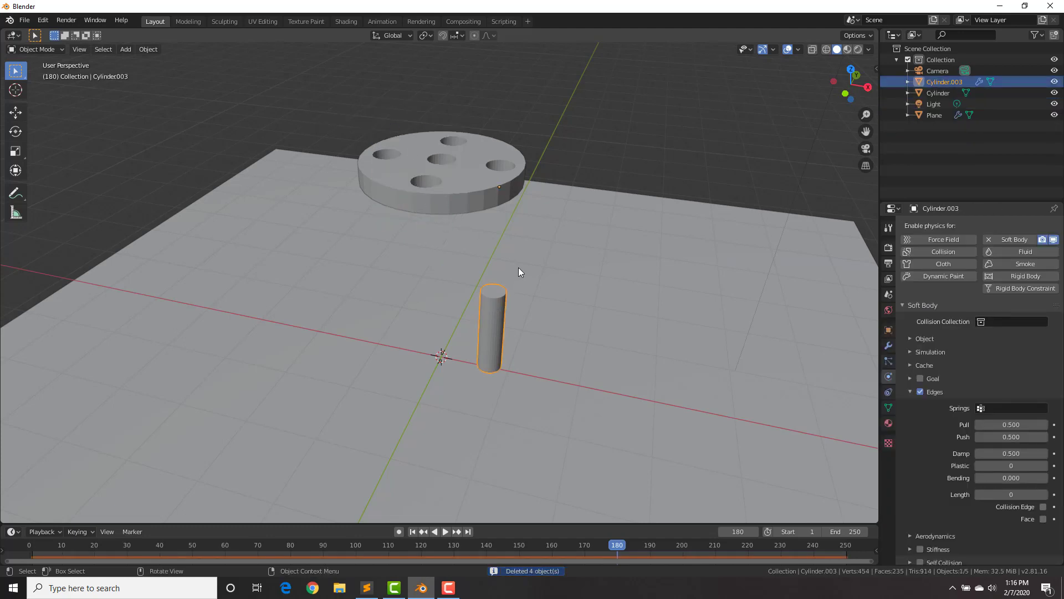
key("shift+Left")
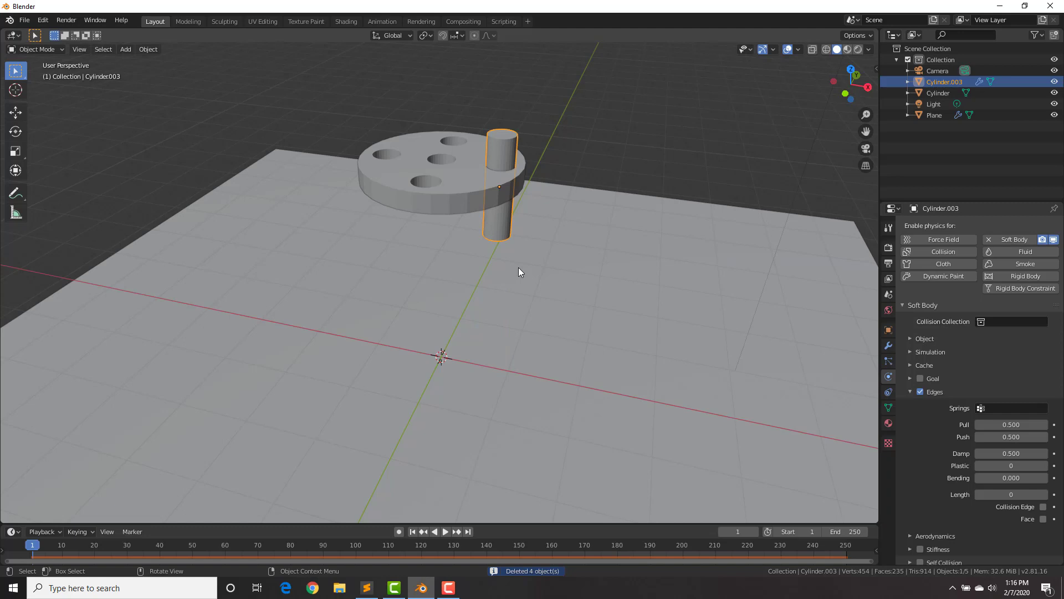
middle_click_drag(524, 147, 520, 176)
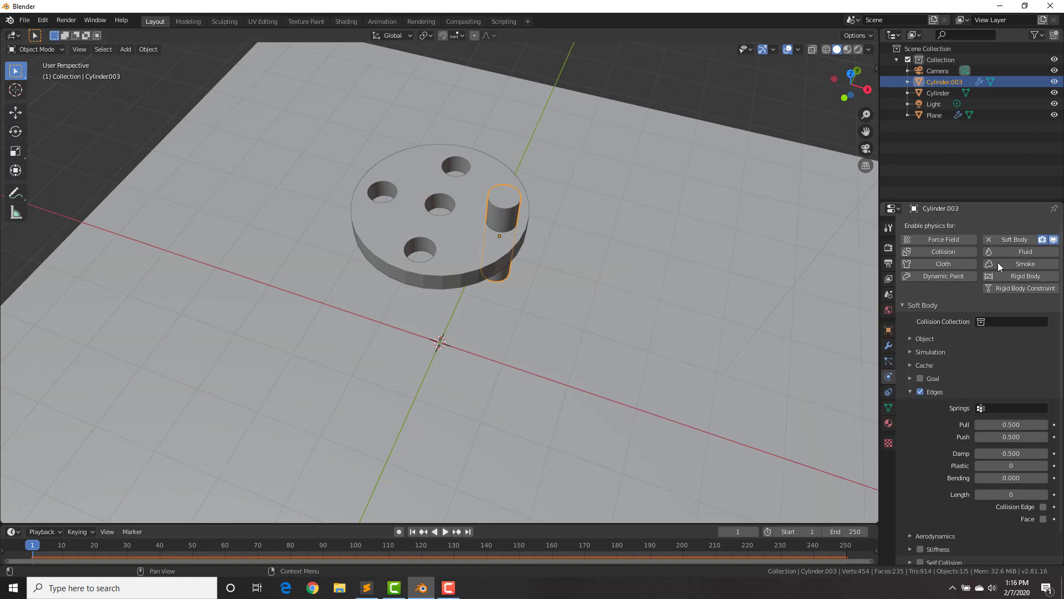
left_click(149, 49)
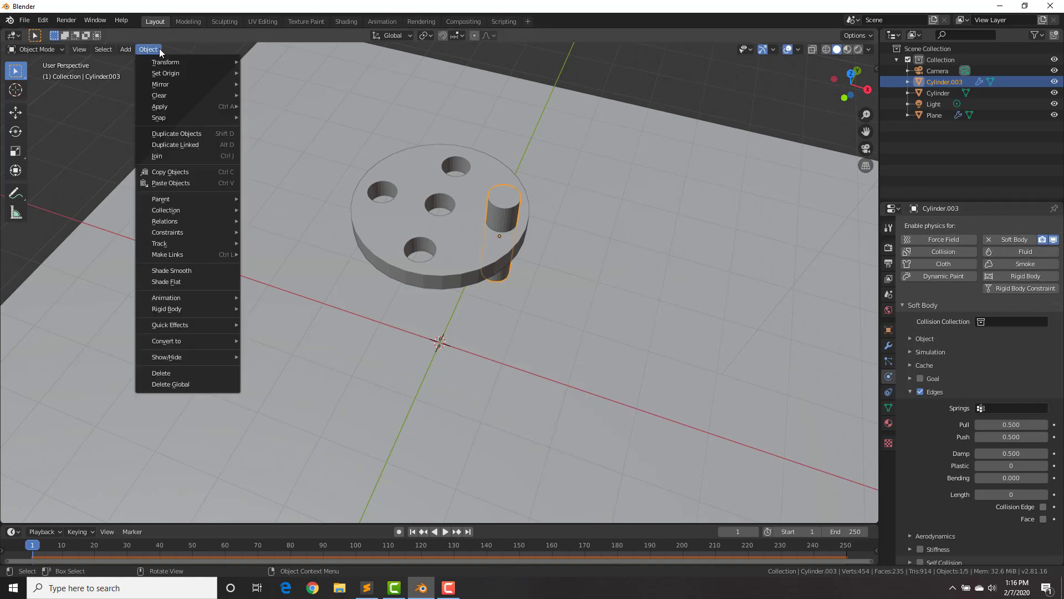
mouse_move(185, 309)
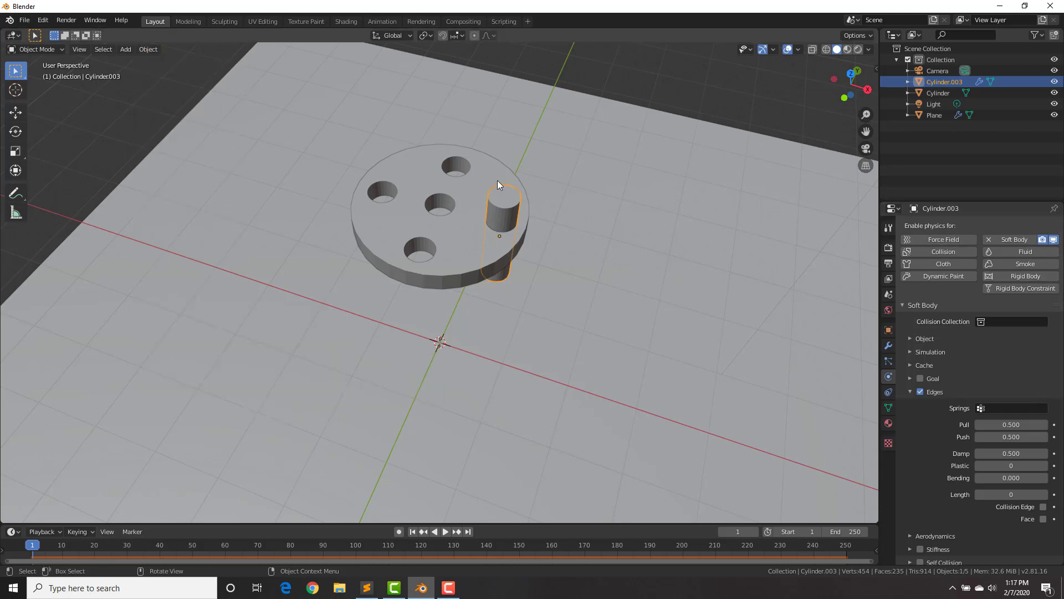
left_click(889, 345)
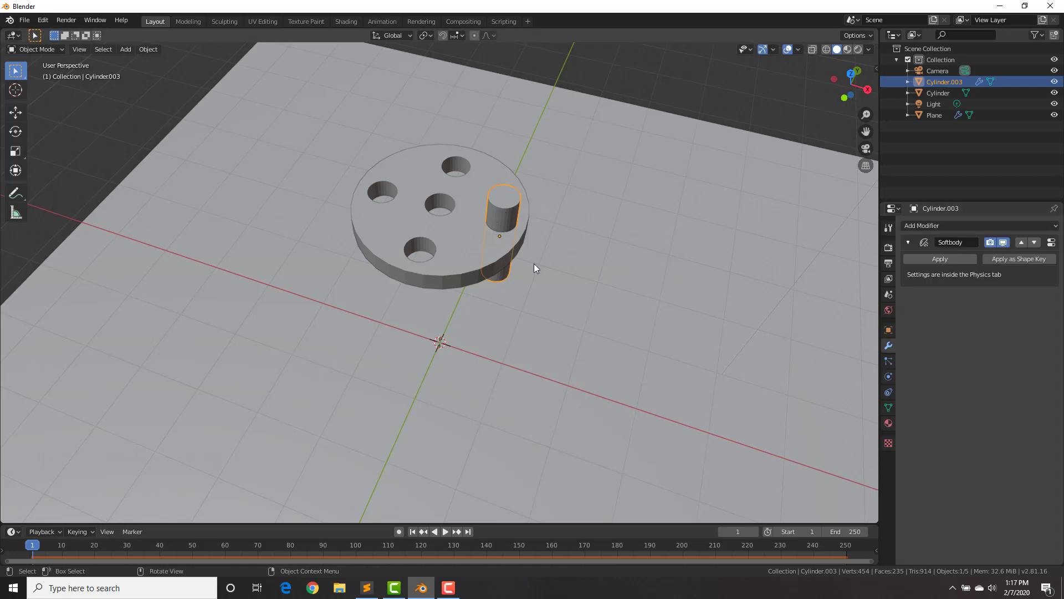
left_click(936, 225)
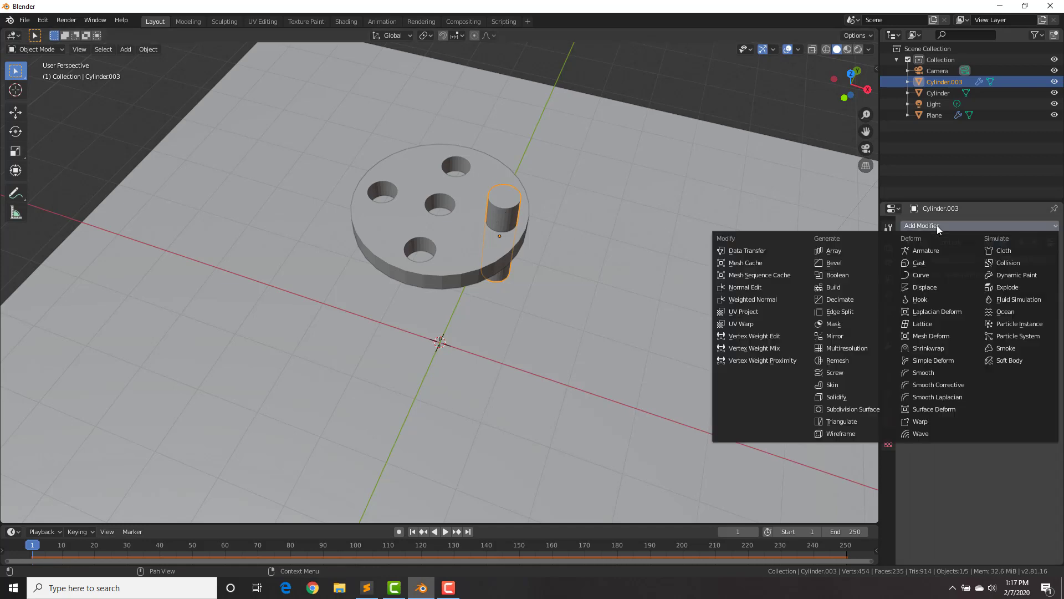
left_click(863, 274)
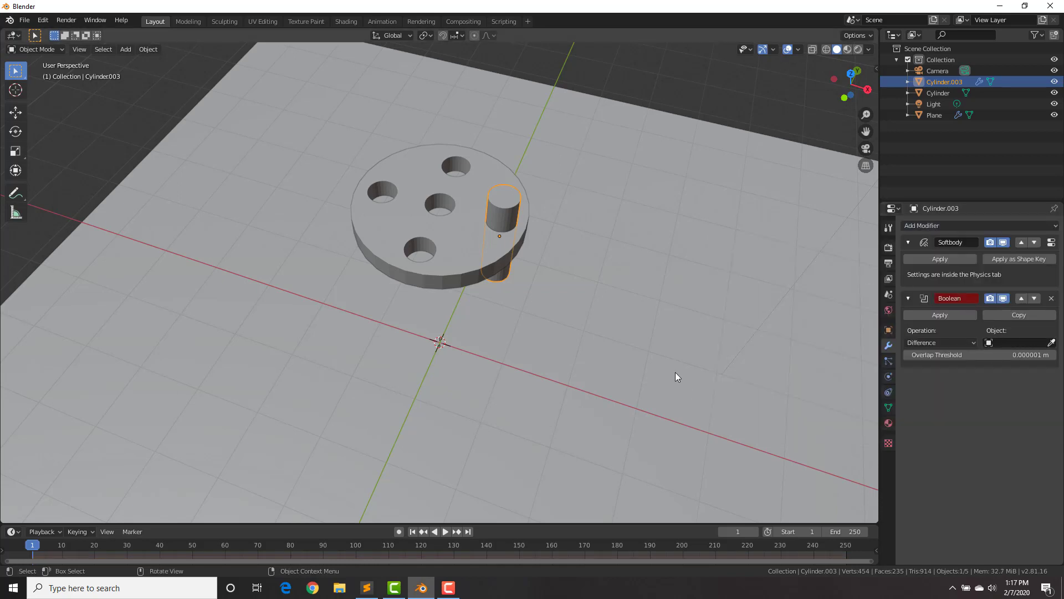
Add a default cylinder mesh at the origin and set it as the Boolean Difference object of the thin soft body cylinder
middle_click_drag(587, 332, 561, 289)
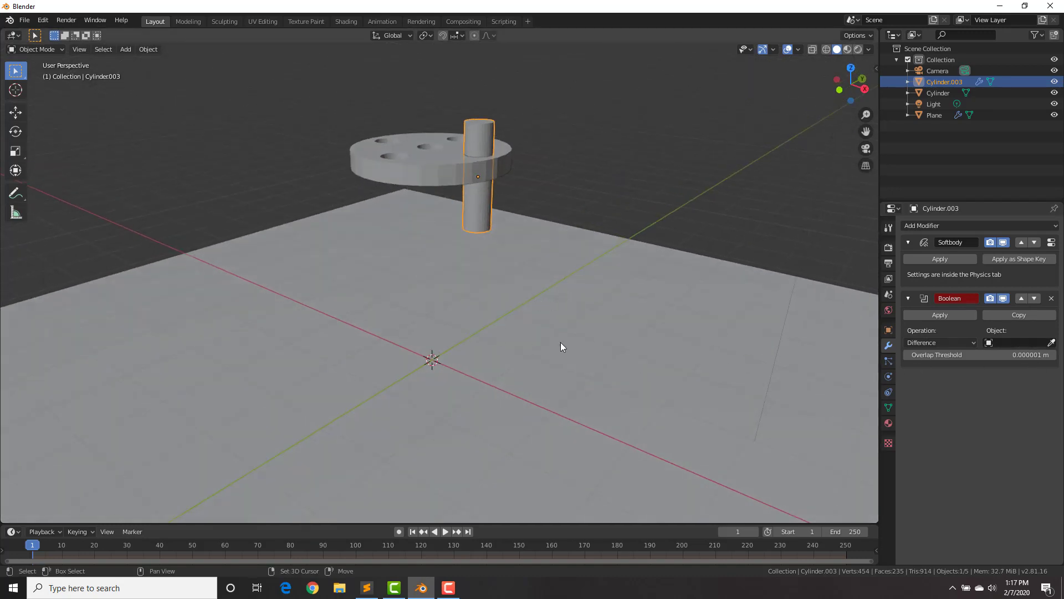
key("shift+a")
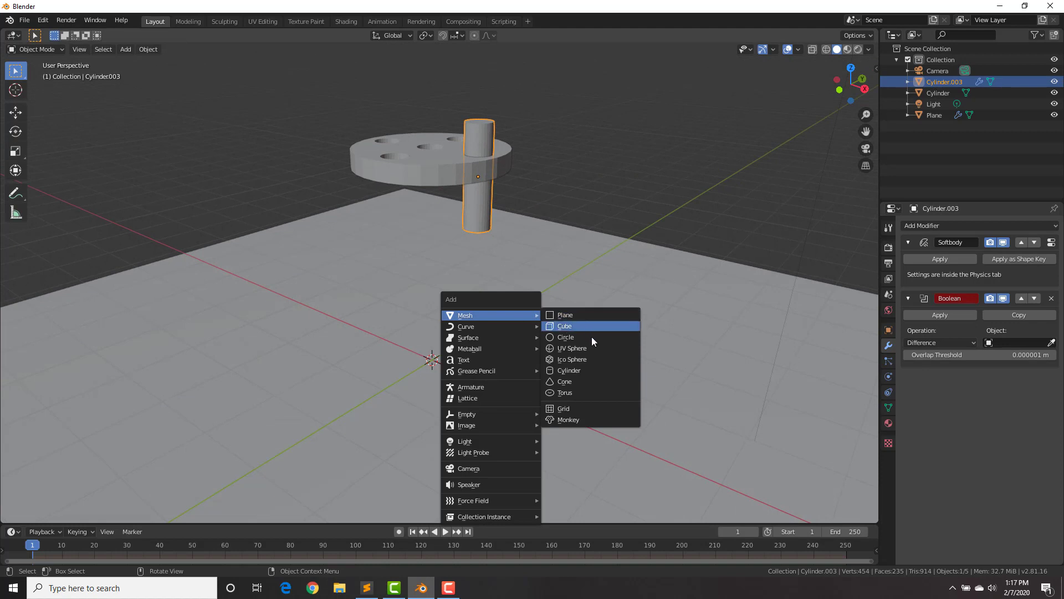
left_click(570, 369)
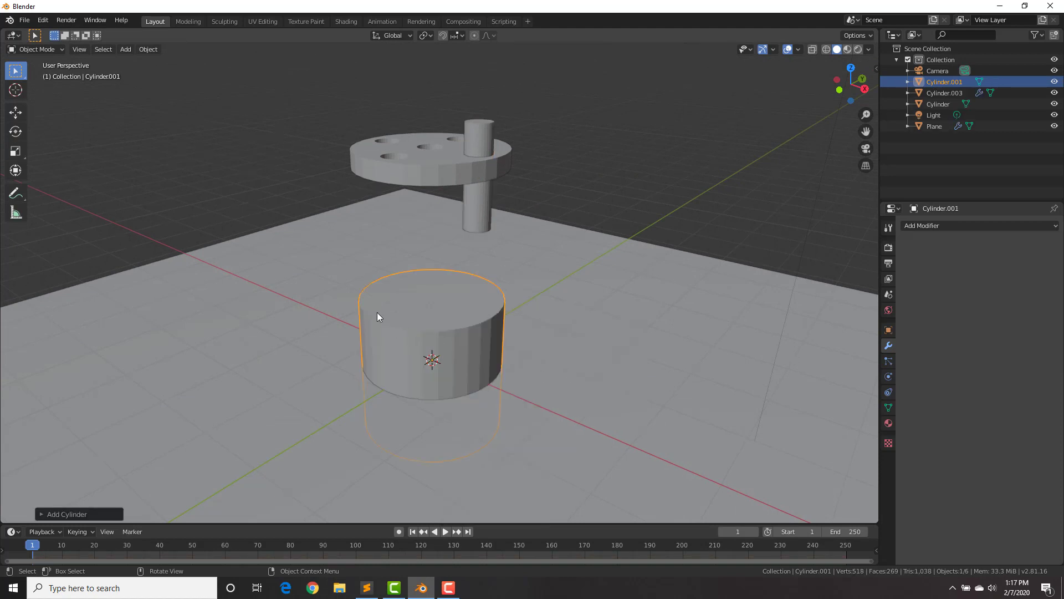
left_click(478, 122)
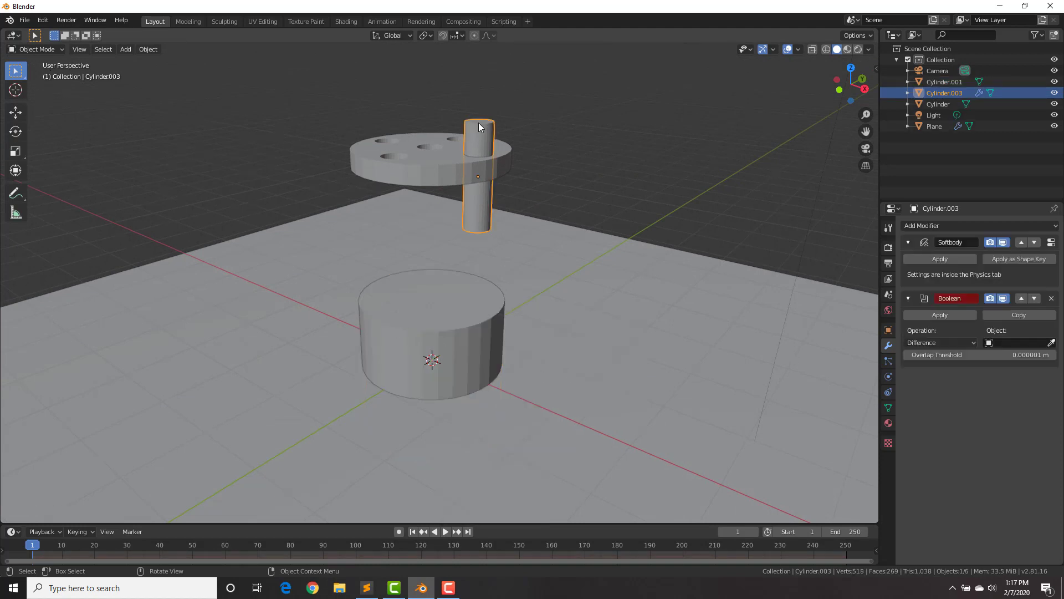
left_click(1008, 344)
left_click(976, 369)
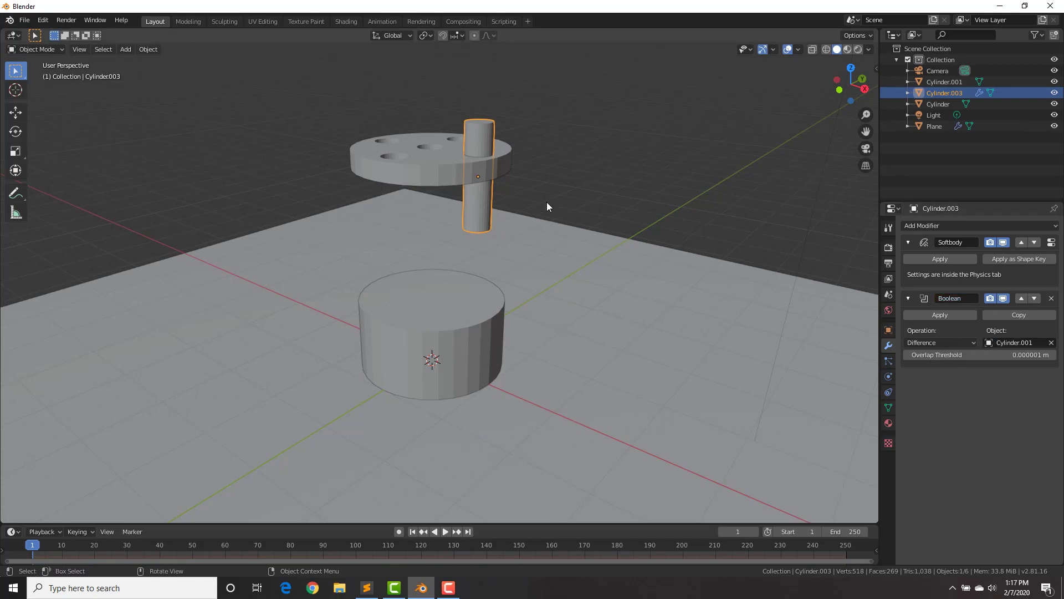
Duplicate the soft body cylinder in top view into the disc's four empty holes, including the centre one
key("KP_7")
scroll(550, 244, "down", 4, "shift")
key("shift+d")
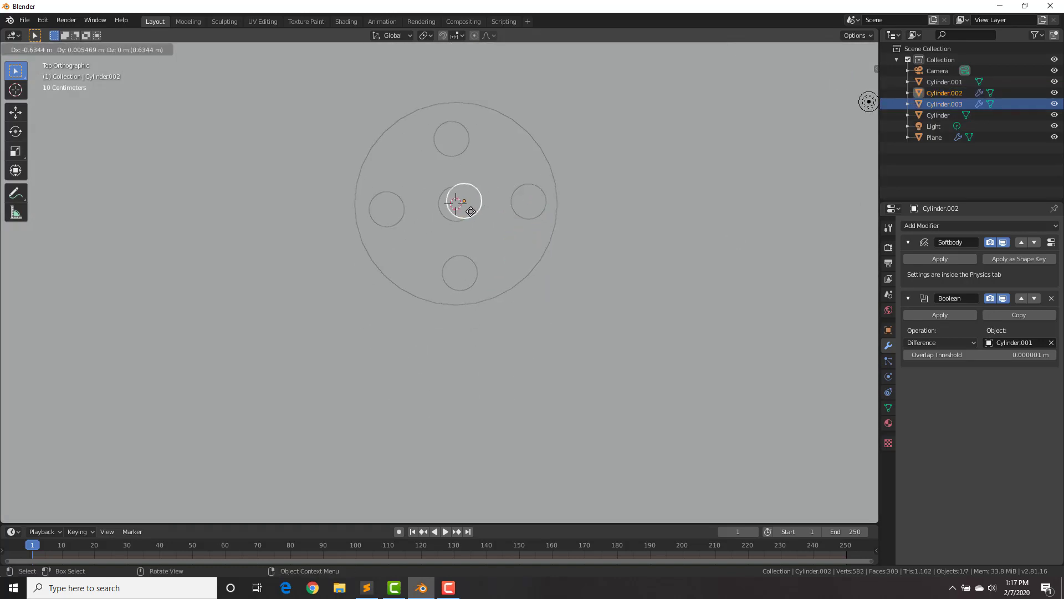
key("shift+d")
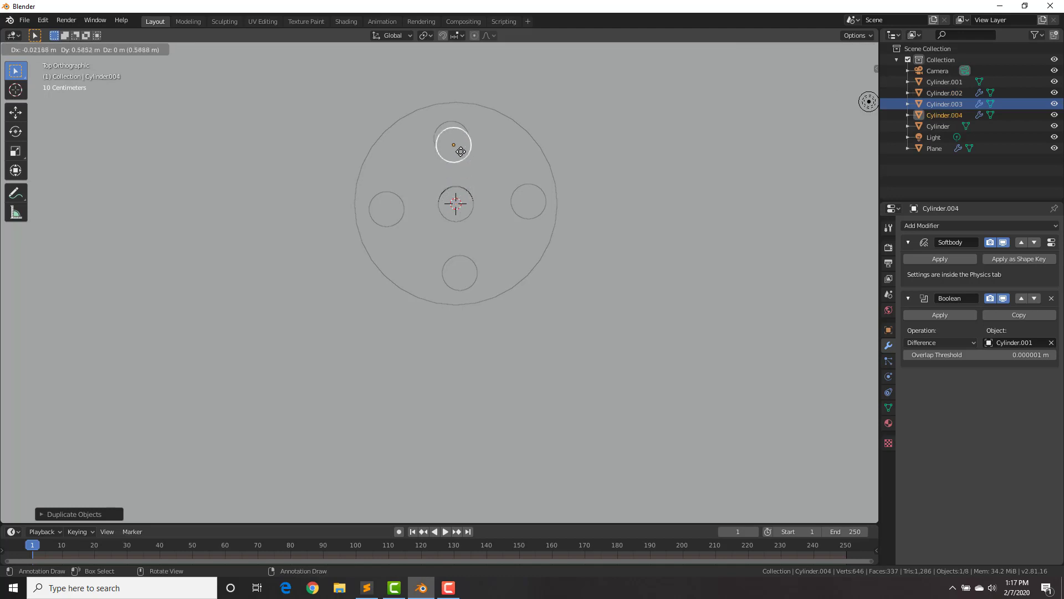
left_click(460, 148)
key("shift+d")
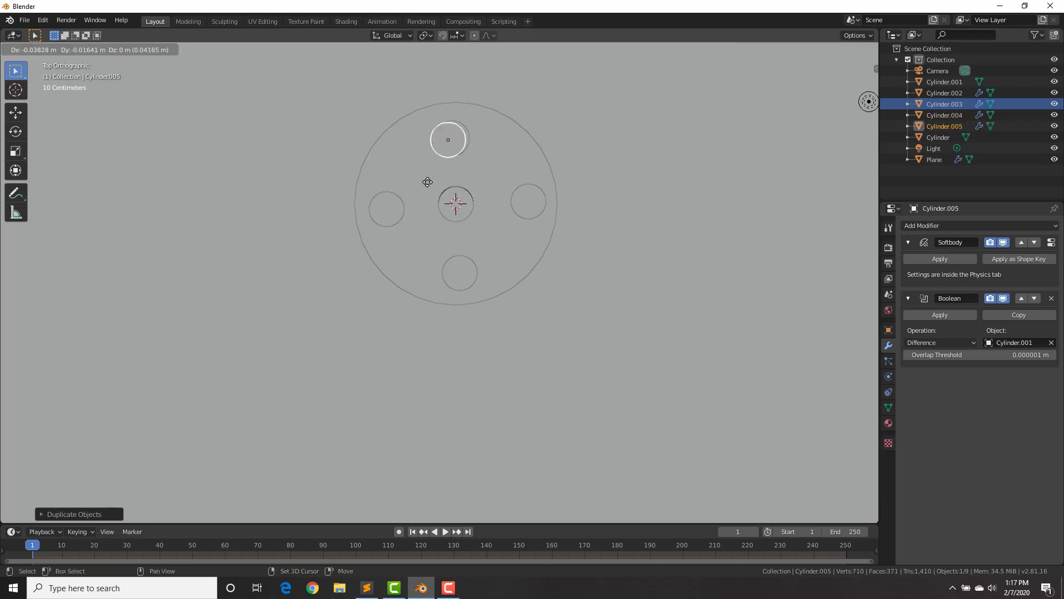
left_click(393, 218)
key("shift+d")
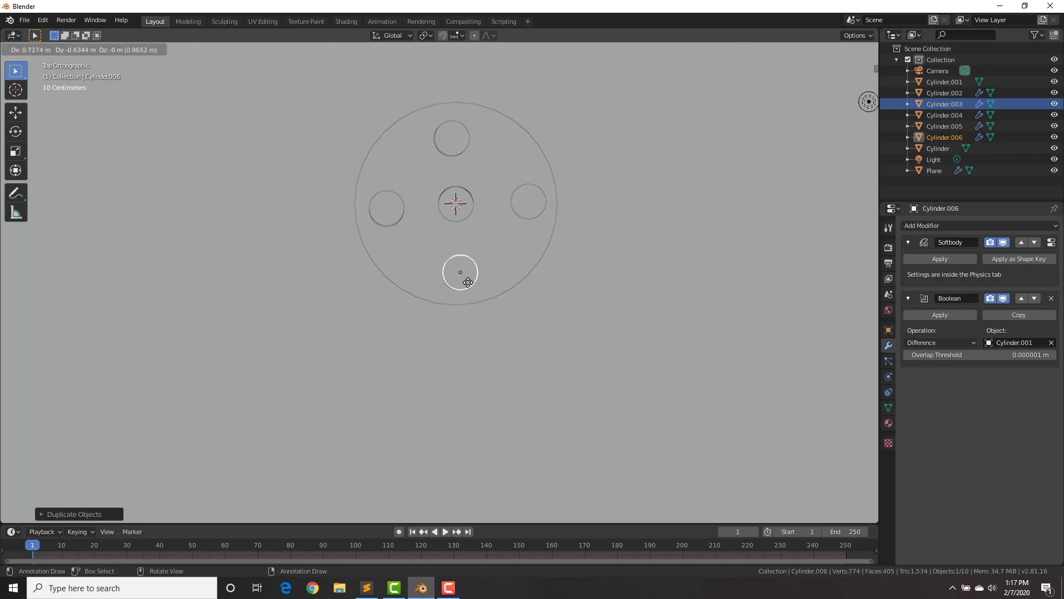
left_click(468, 282)
Nudge the duplicated cylinder on the disc's negative X side so it lines up with its hole
left_click(397, 215)
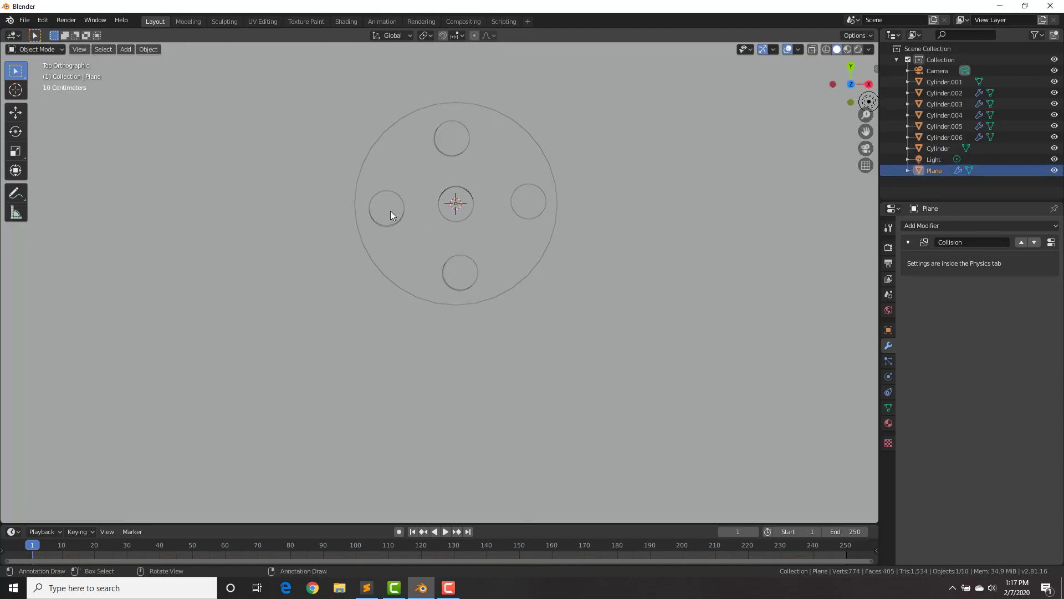
left_click(393, 212)
key("g")
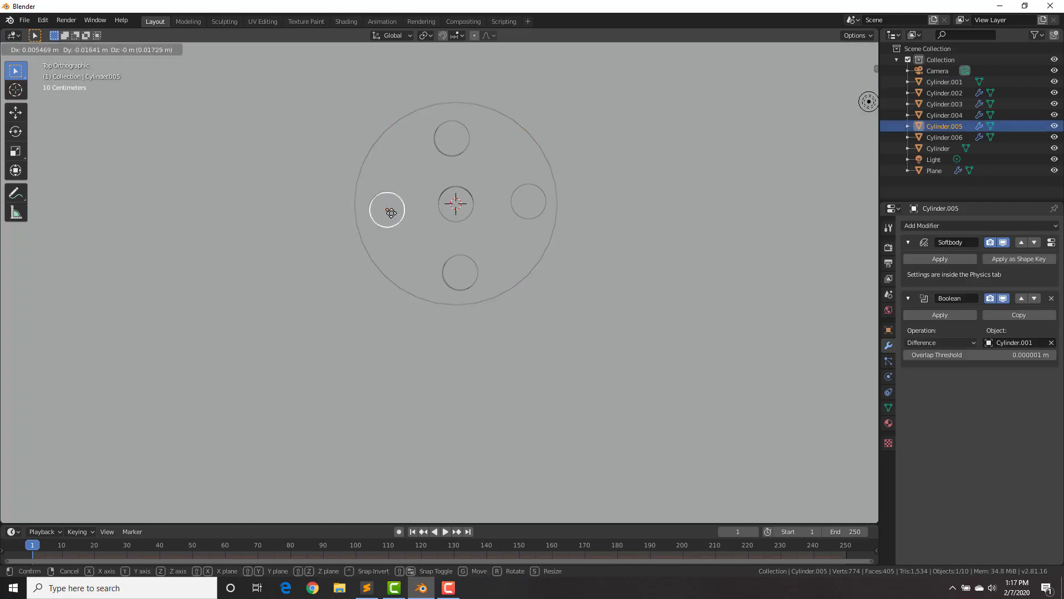
left_click(391, 213)
Select all five thin soft body cylinders and raise them about 0.83 m along Z
middle_click_drag(501, 237, 589, 225)
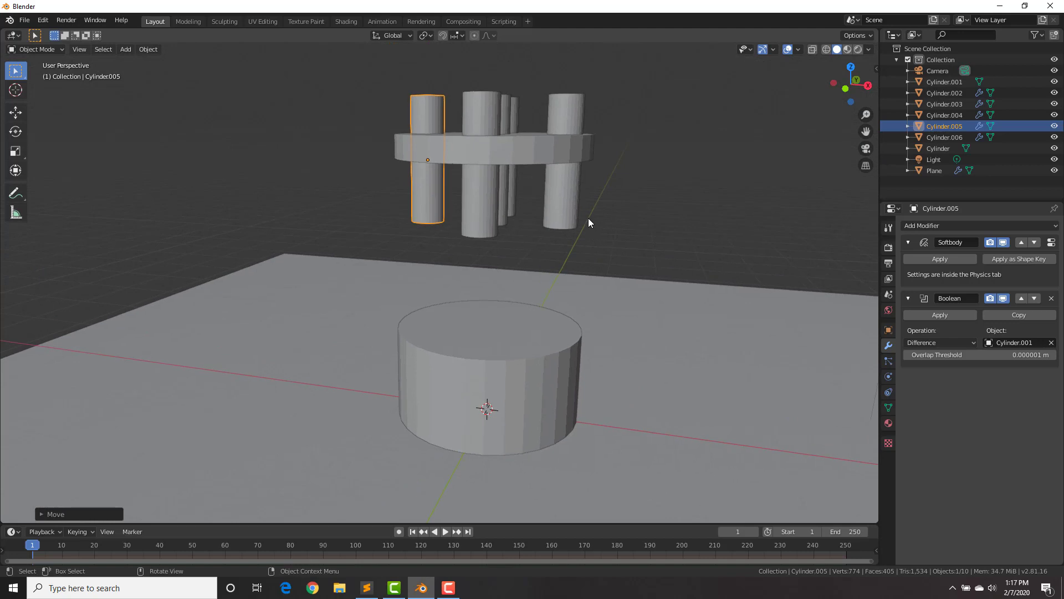
left_click(563, 194)
left_click(481, 202, "shift")
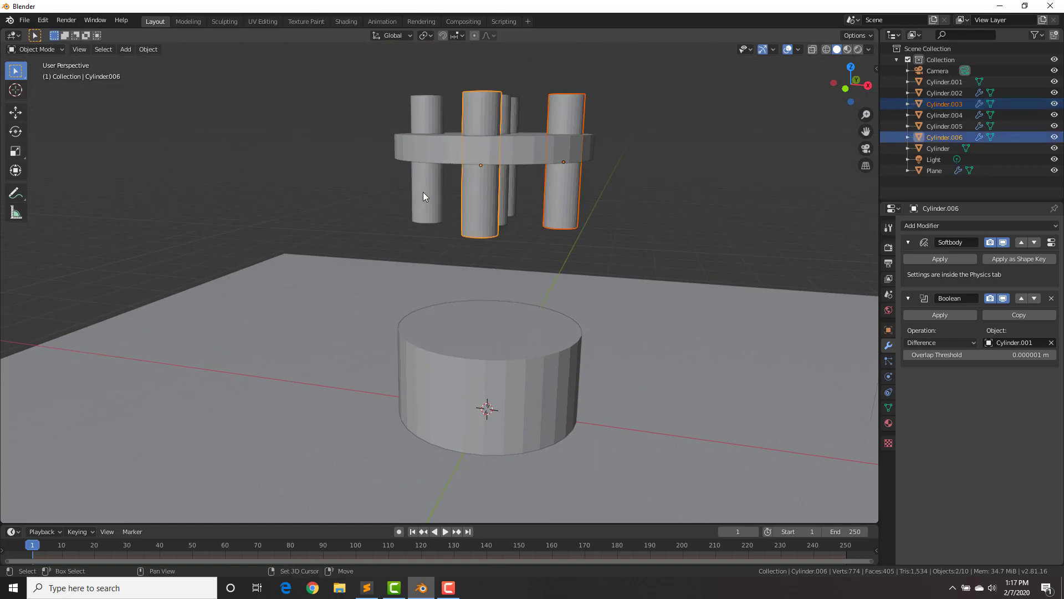
left_click(423, 191, "shift")
middle_click_drag(540, 205, 511, 211)
left_click(510, 212, "shift")
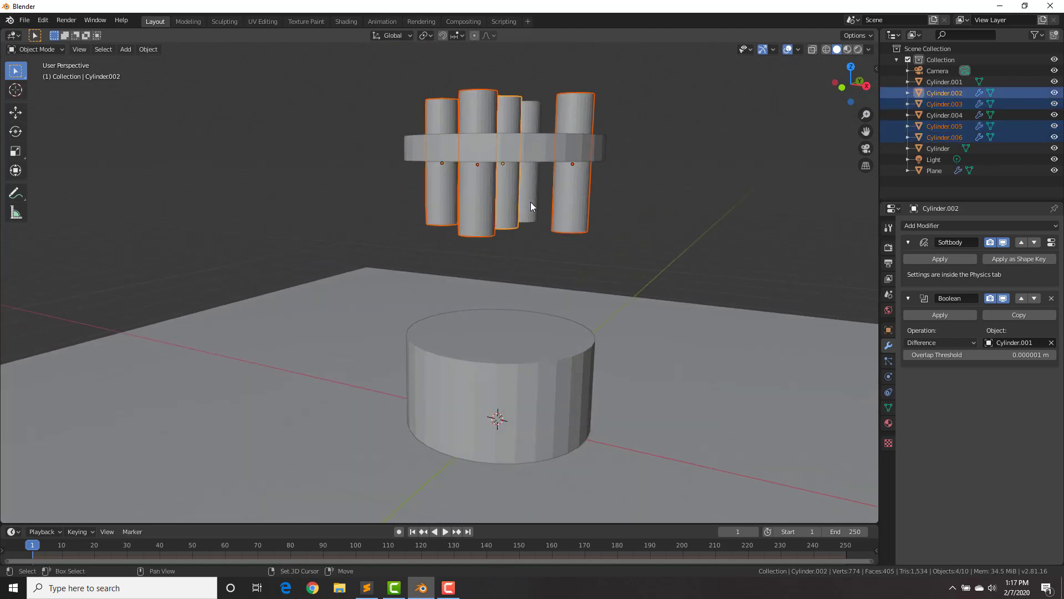
left_click(531, 202, "shift")
key("g")
key("z")
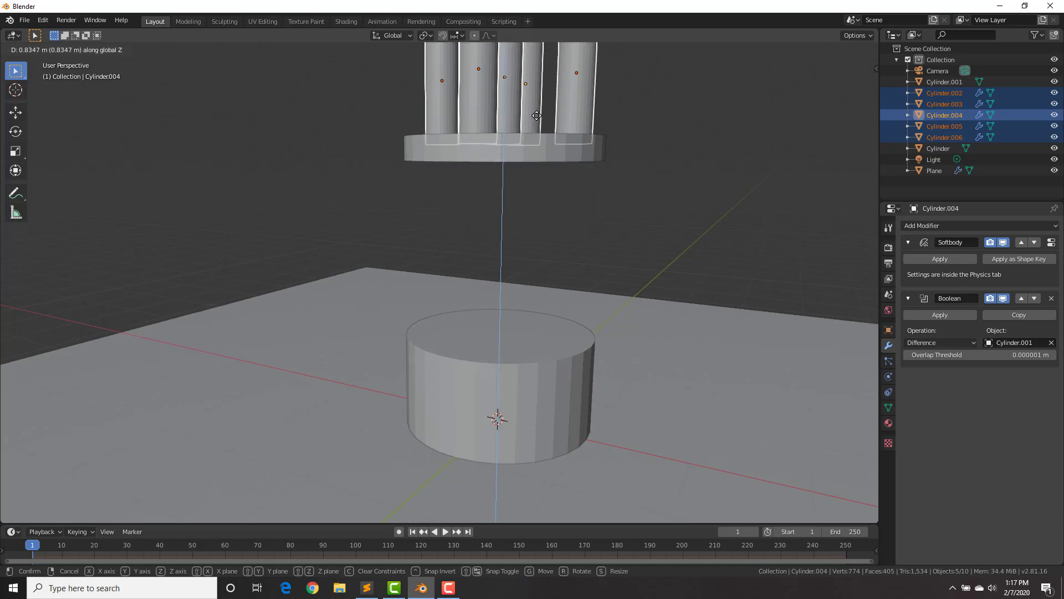
left_click(535, 113)
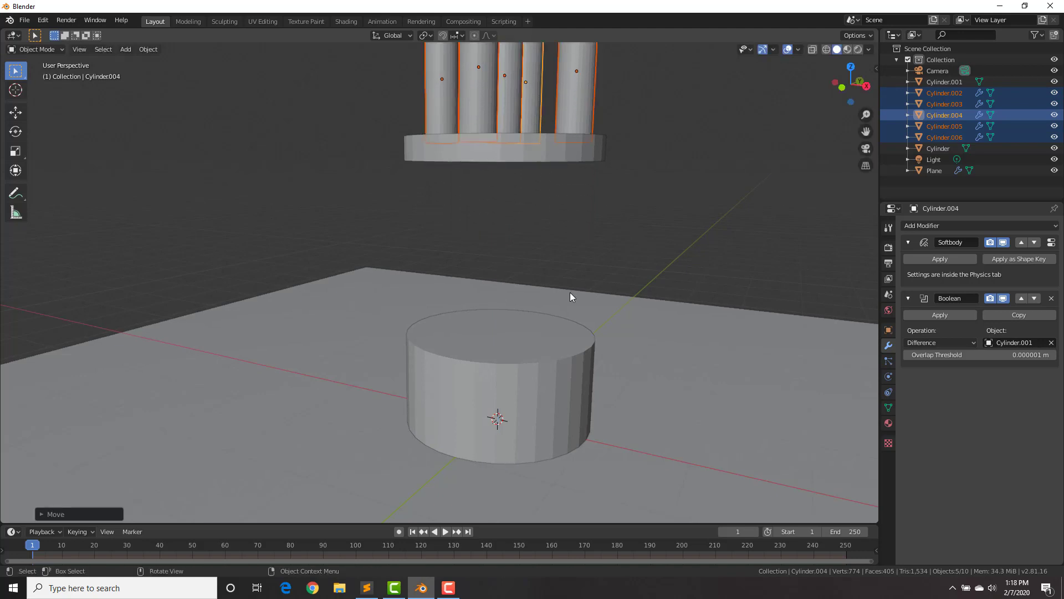
Set the large cylinder at the origin to display as Wire in the viewport
left_click(529, 363)
scroll(551, 284, "down", 3)
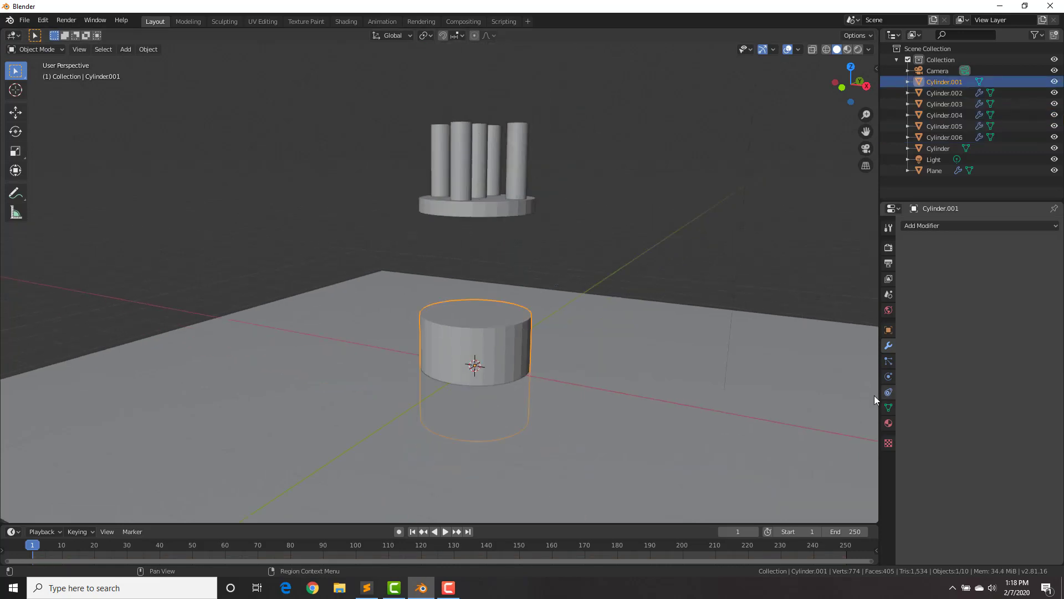
left_click(889, 332)
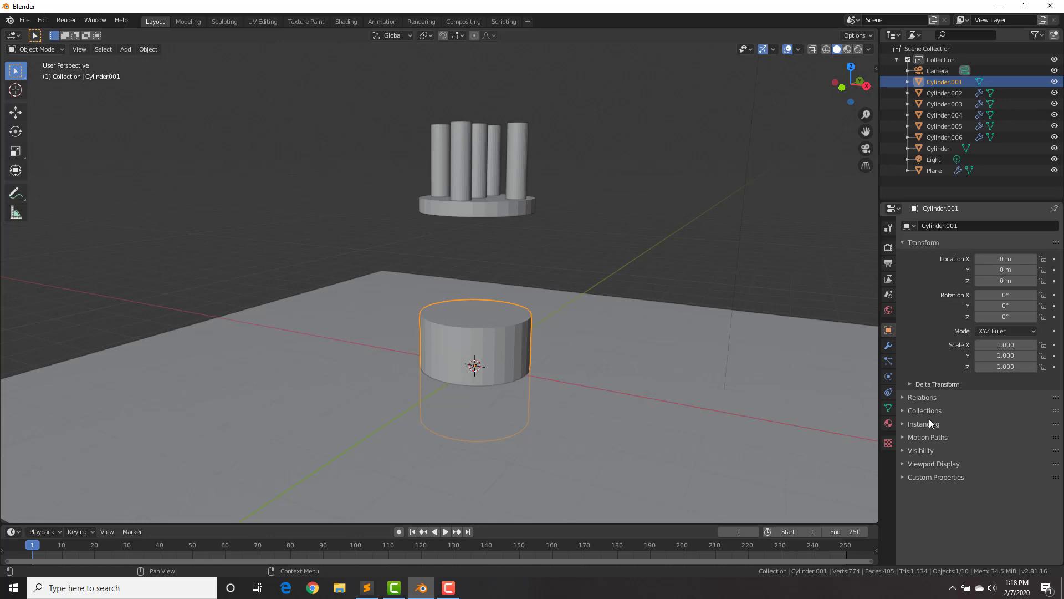
left_click(928, 463)
scroll(929, 463, "down", 1)
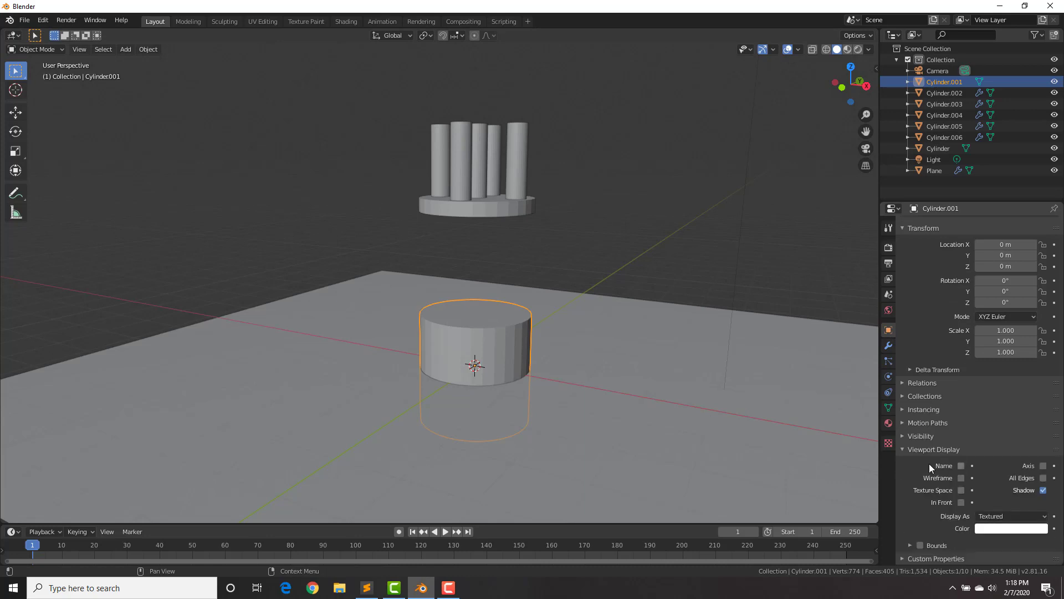
left_click(997, 515)
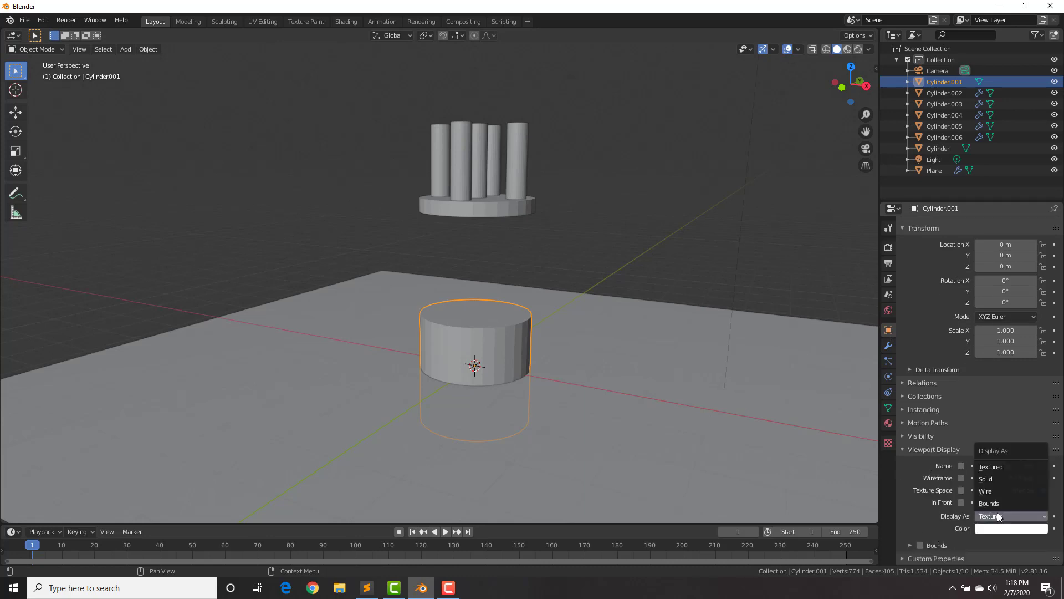
left_click(993, 491)
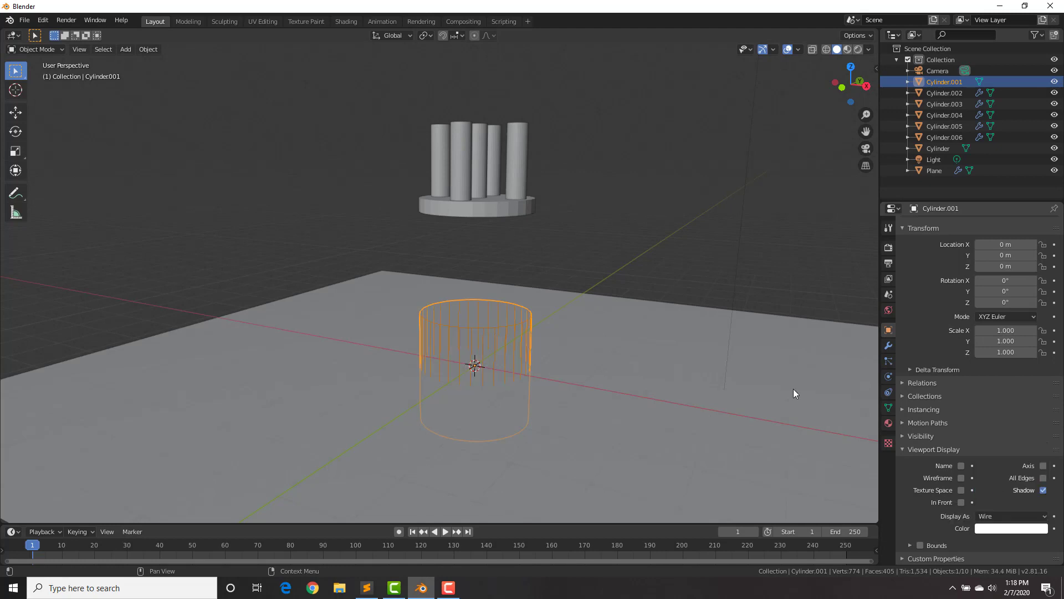
Disable Show in Renders for the wireframe cylinder and raise it along Z to about 3.93 m, enclosing the thin cylinders
left_click(923, 437)
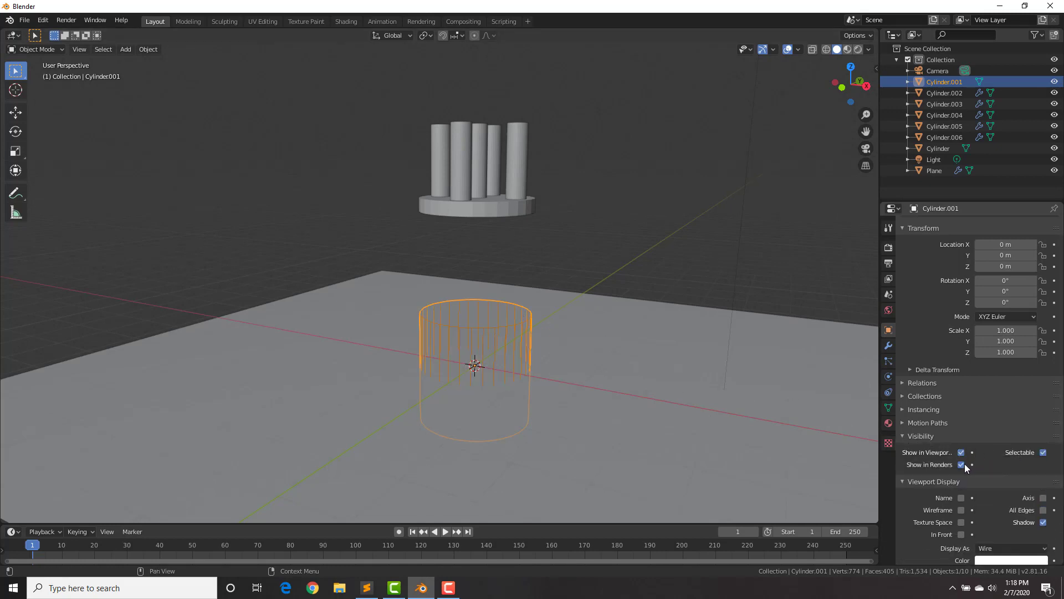
key("g")
key("z")
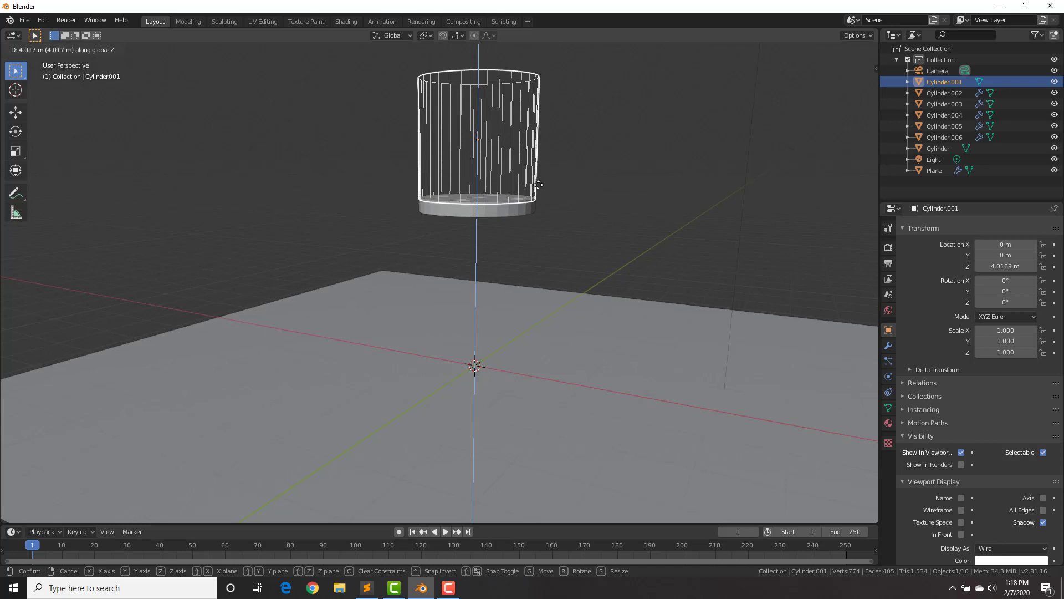
left_click(557, 195)
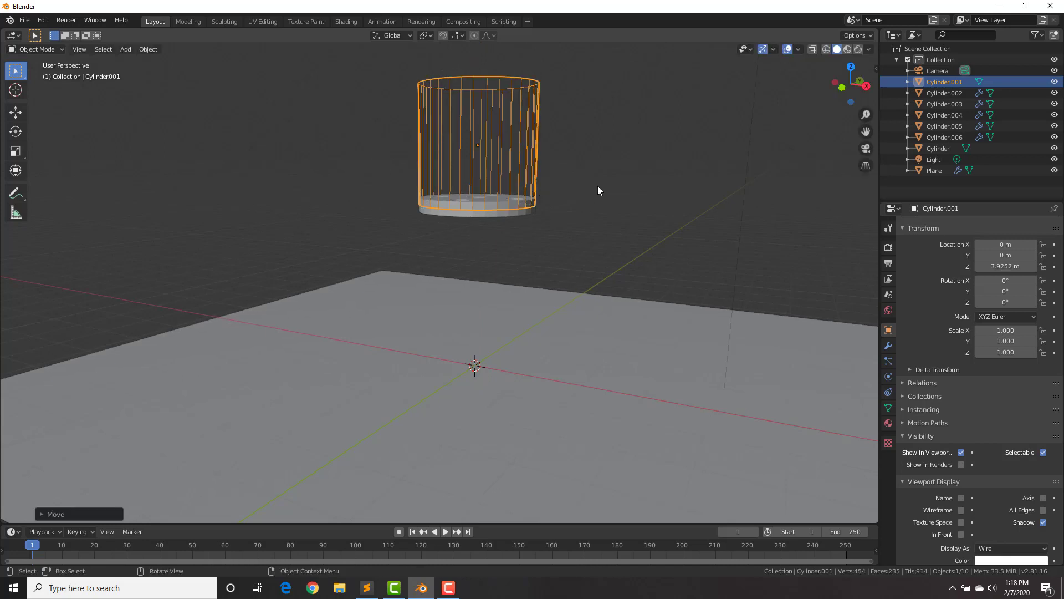
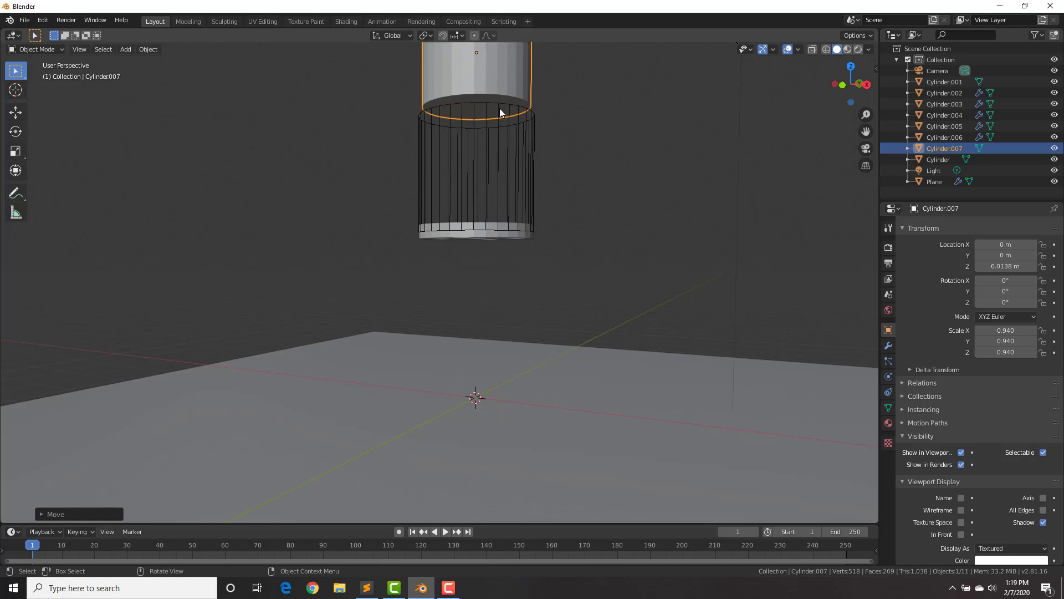
Keyframe the solid large cylinder's location at frame 1, and at frame 50 after lowering it along Z to about 1.85 m
key("i")
left_click(600, 155)
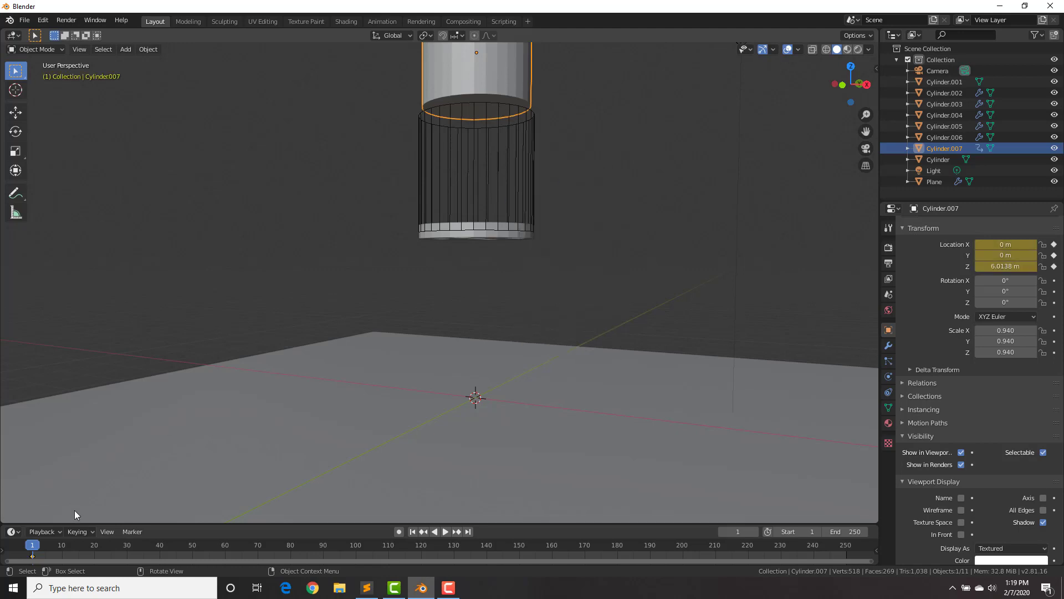
left_click_drag(41, 544, 123, 548)
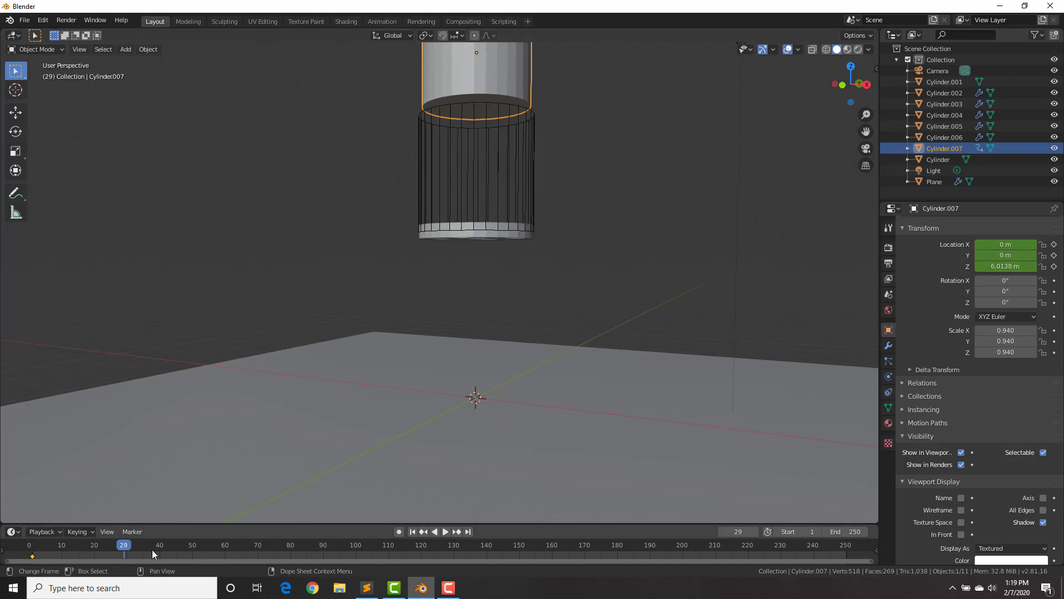
left_click(192, 546)
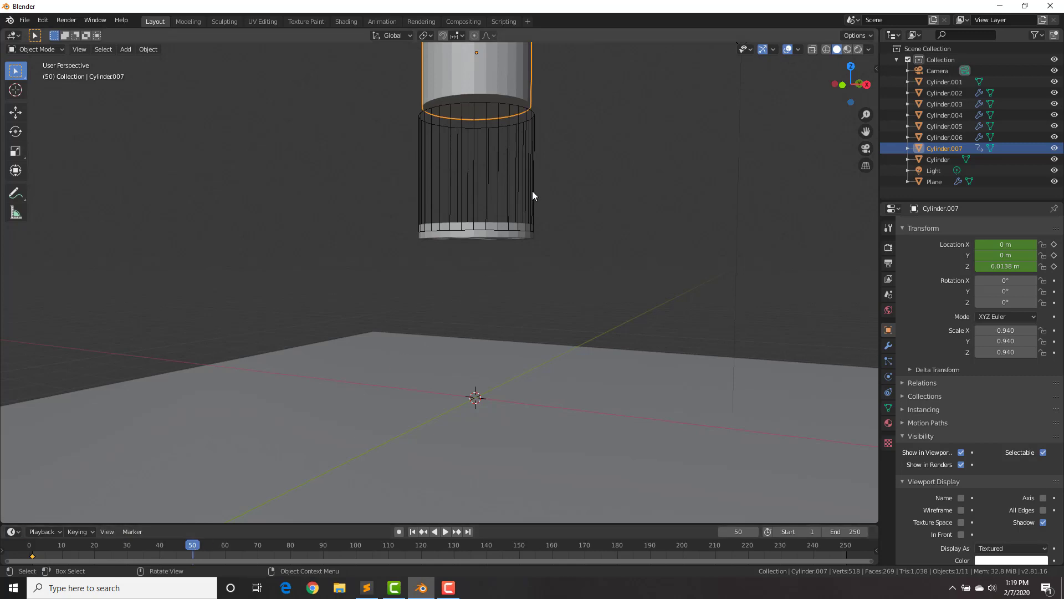
key("g")
key("z")
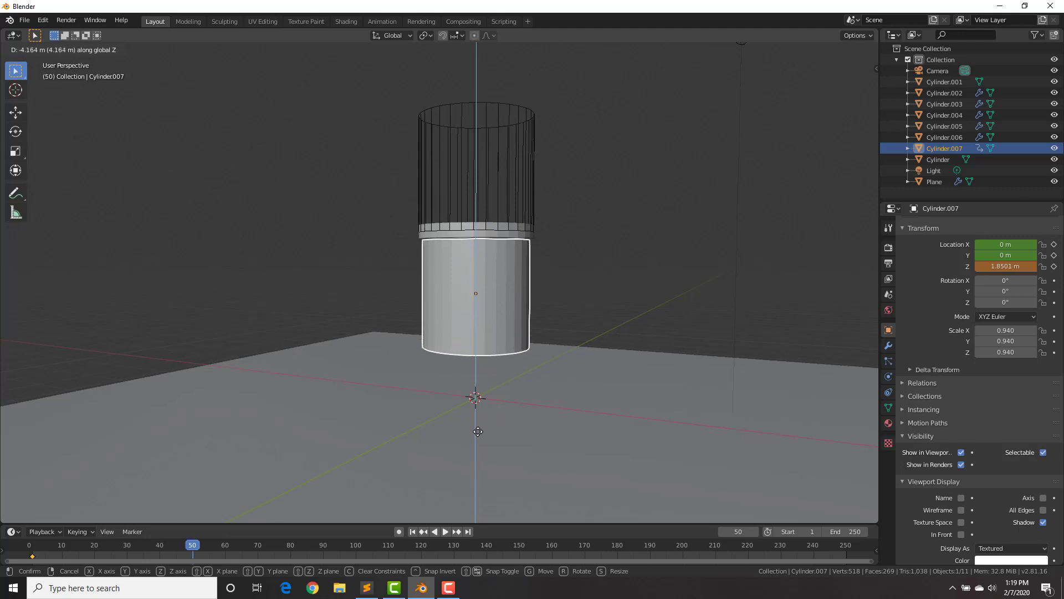
left_click(479, 435)
key("i")
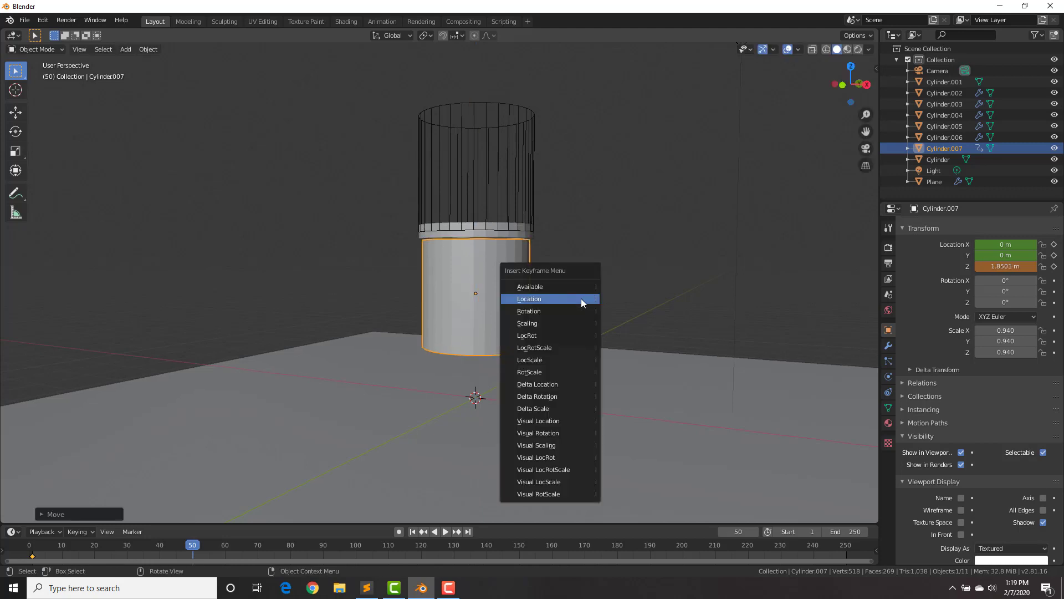
left_click(581, 299)
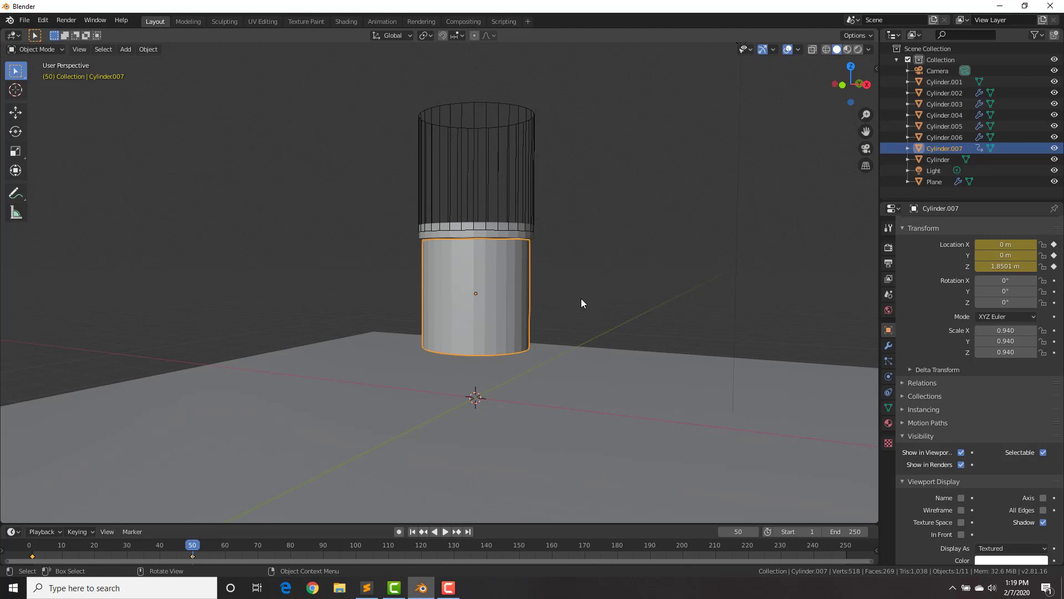
Play the animation from the first frame to check how the thin cylinders fall alongside the keyframed large cylinder
key("shift+Left")
key("space")
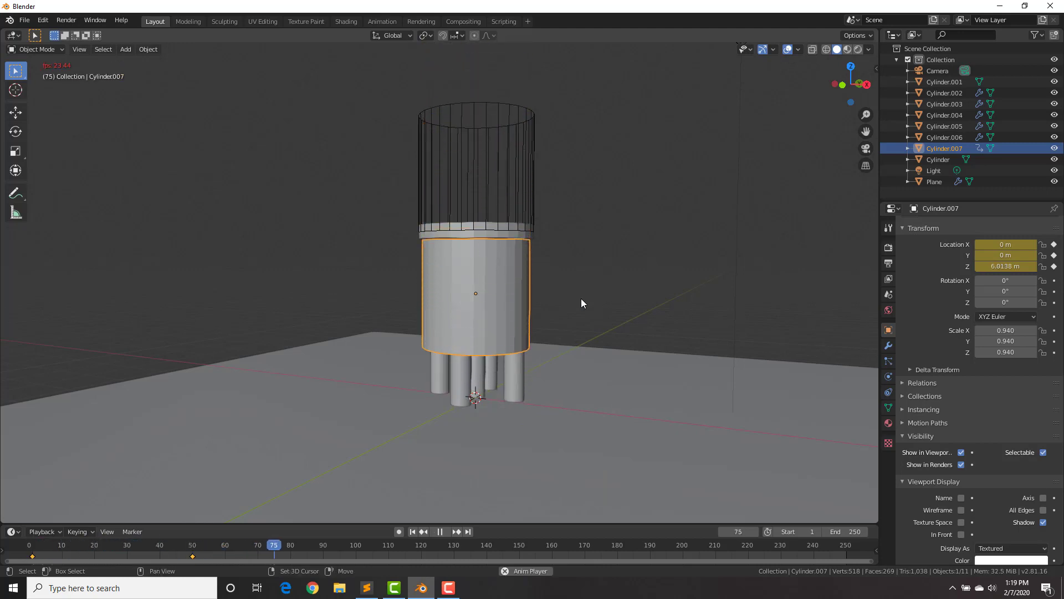
key("shift+Left")
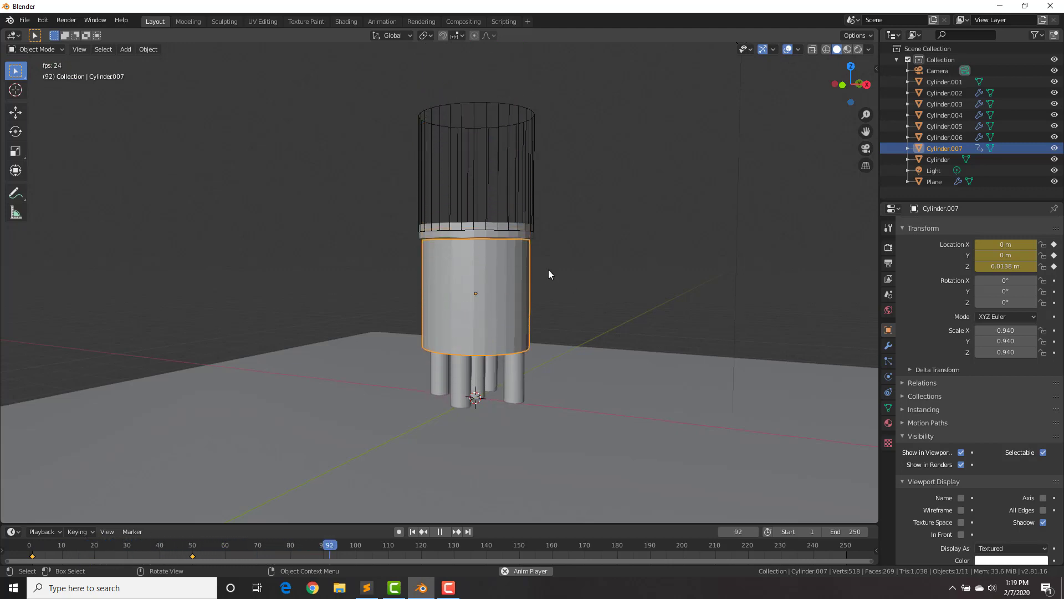
key("shift+Left")
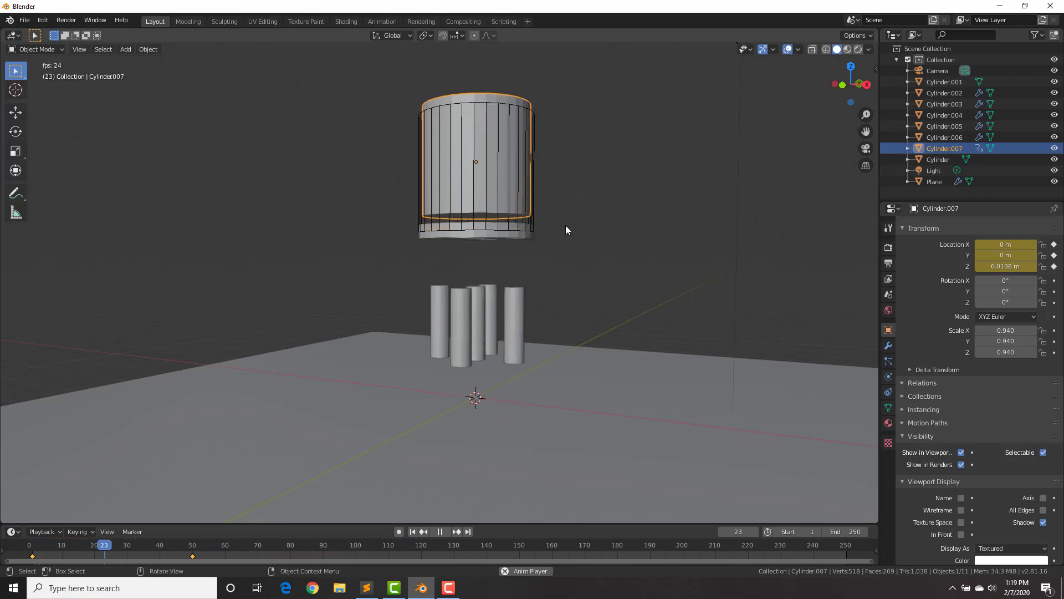
key("space")
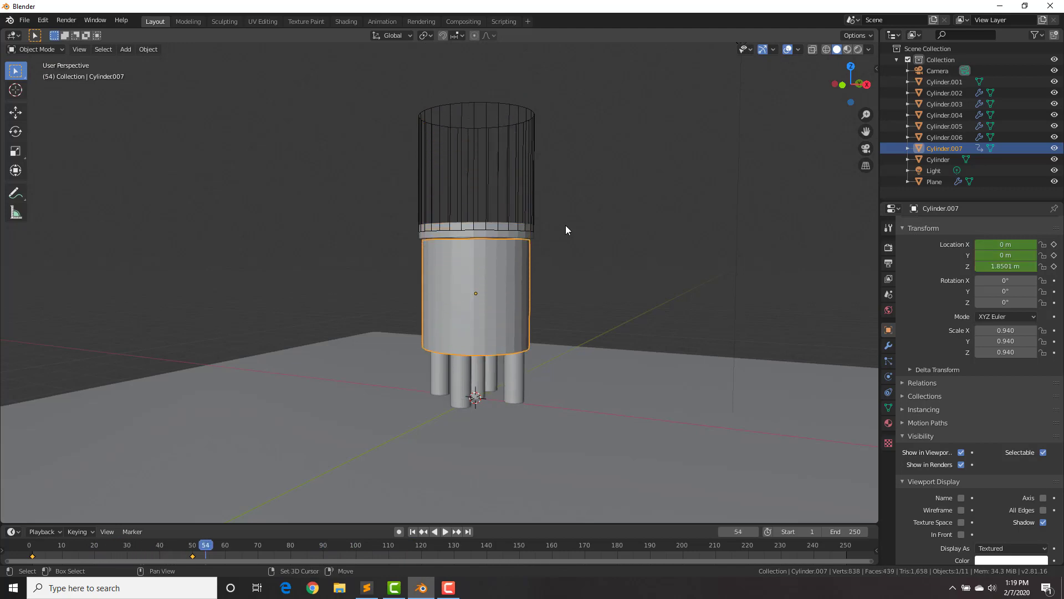
Duplicate the wireframe cylinder at frame 1 and lower the copy along Z to about 1.79 m, just below the disc
key("shift+Left")
left_click(503, 172)
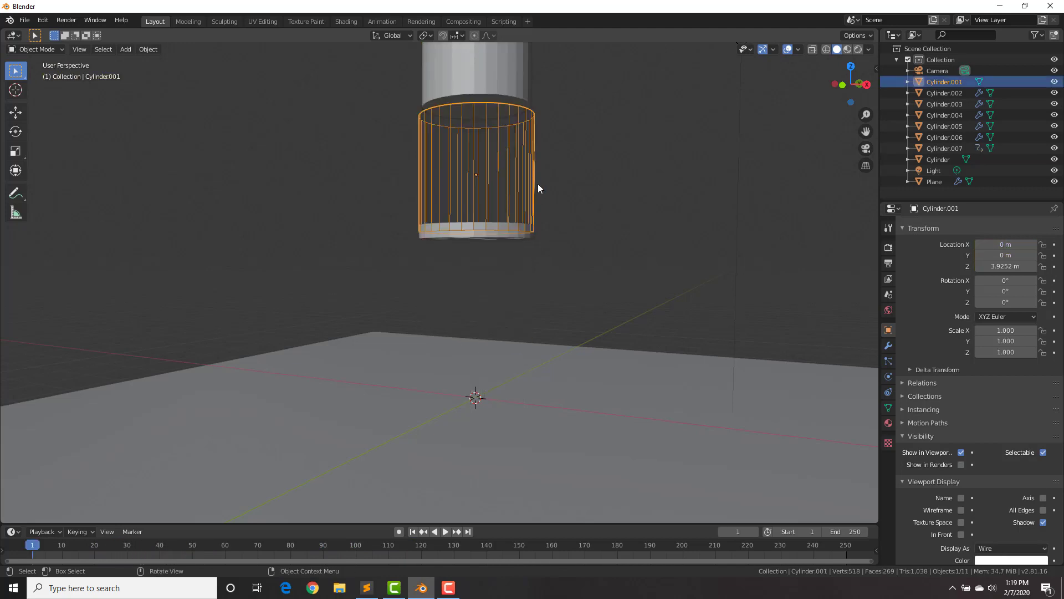
key("shift+d")
key("z")
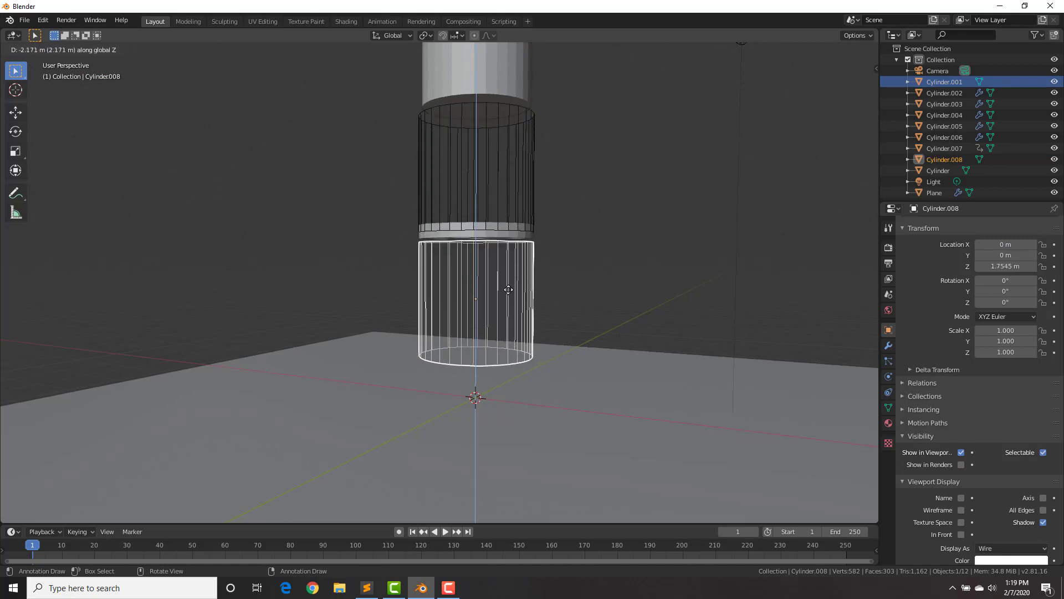
left_click(509, 292)
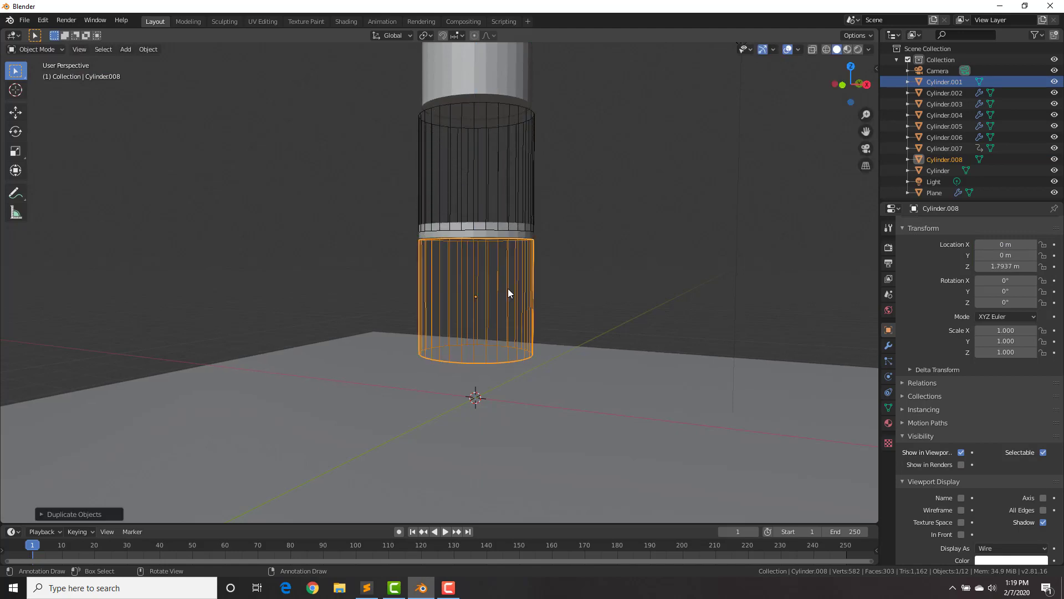
Add a Boolean modifier set to Difference to the solid large cylinder, using the lower wireframe cylinder Cylinder.008 as its object
left_click(467, 76)
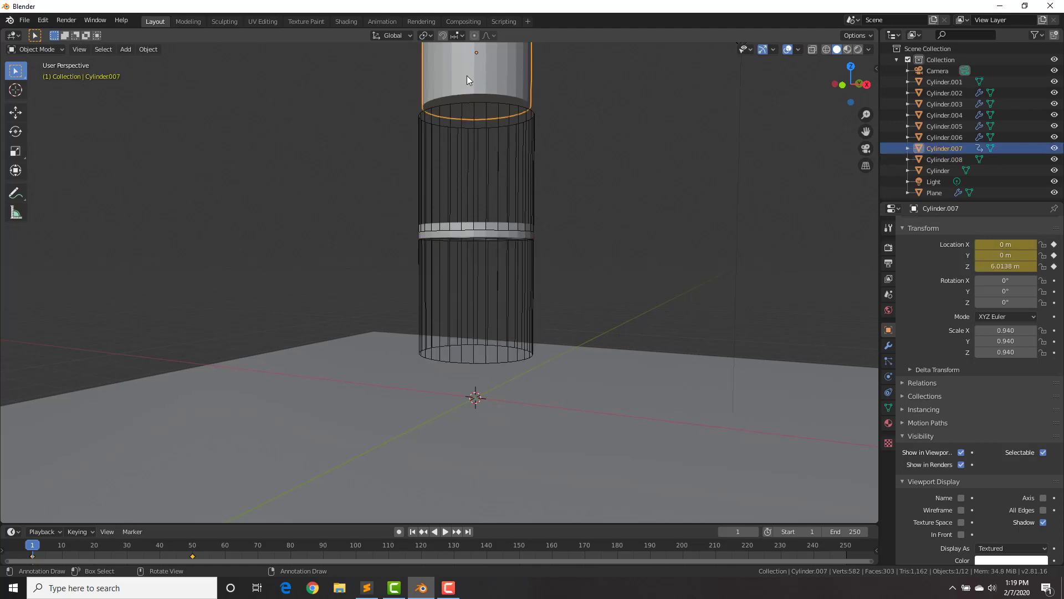
left_click(889, 345)
left_click(920, 228)
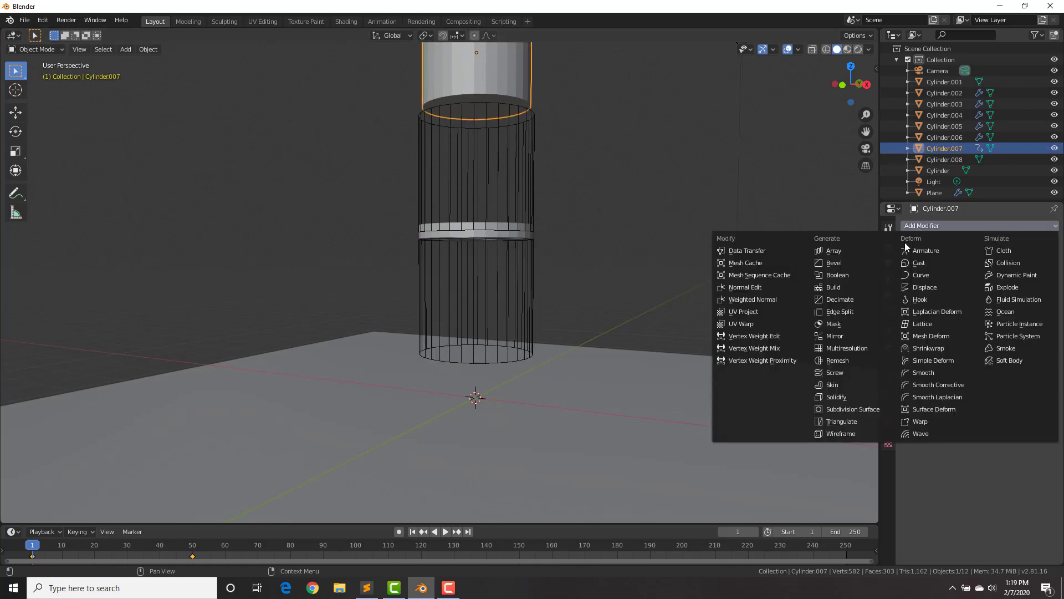
left_click(849, 274)
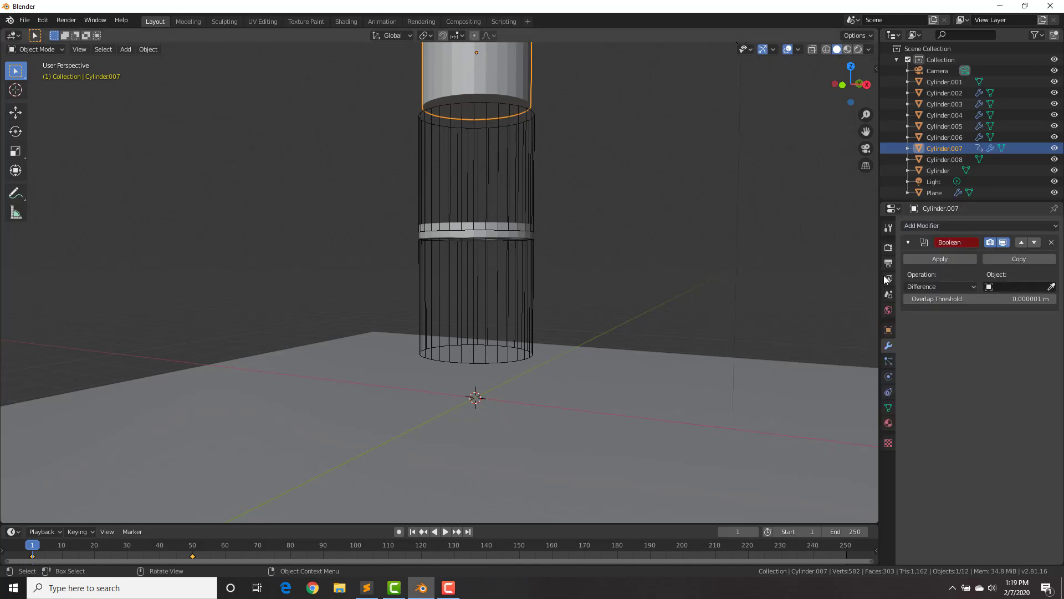
left_click(1012, 286)
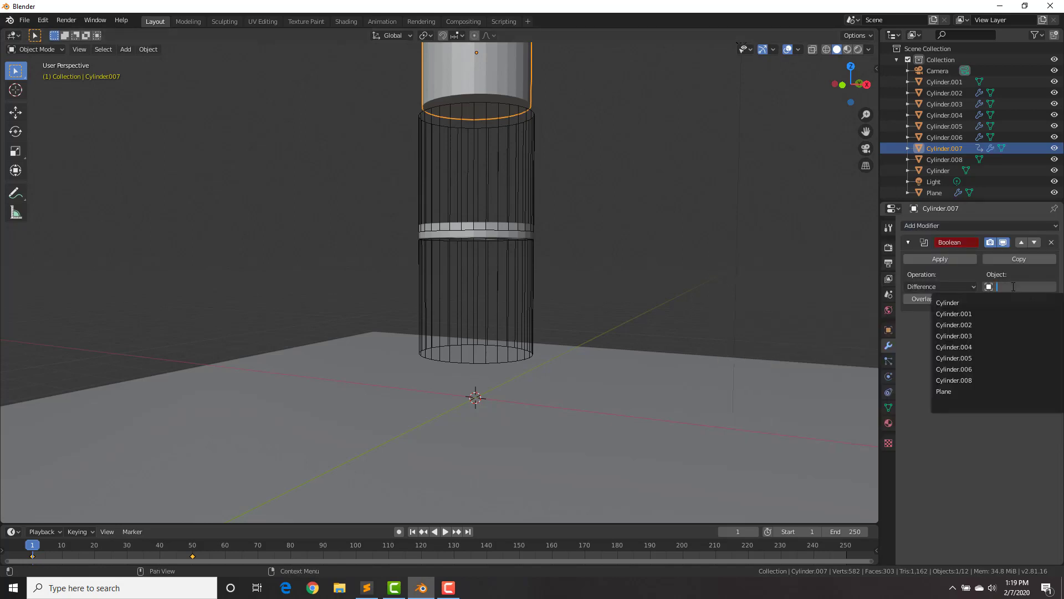
left_click(976, 380)
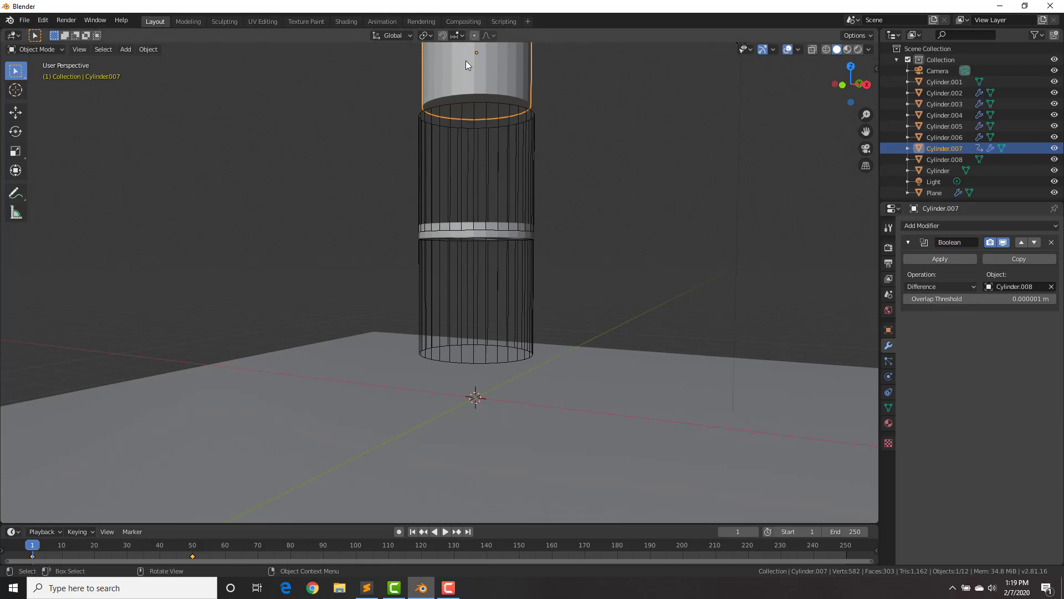
Play the animation to check how the lower wireframe cylinder masks the piston, and return to the first frame
key("space")
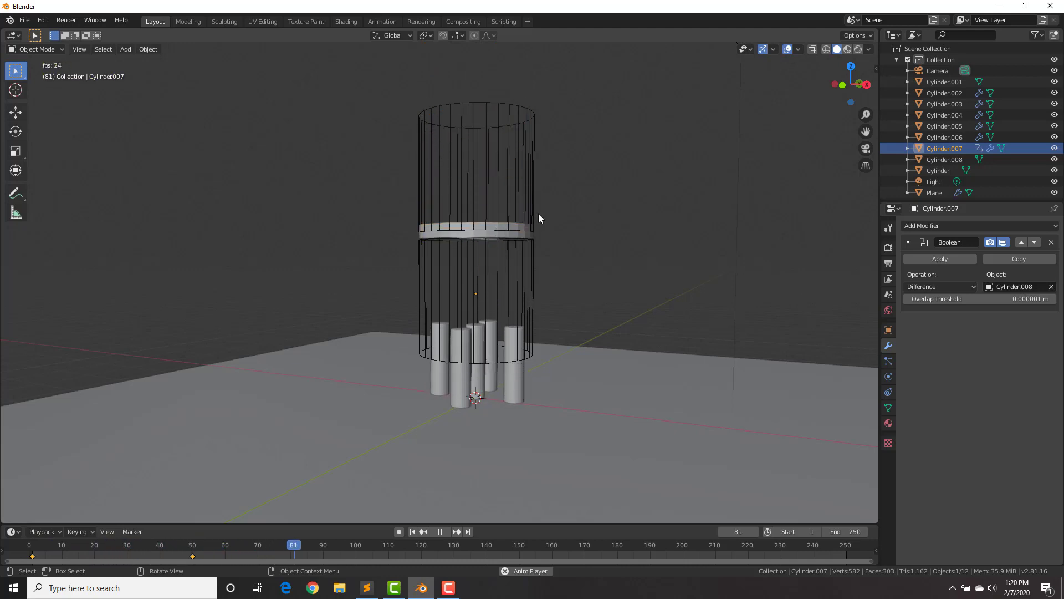
key("space")
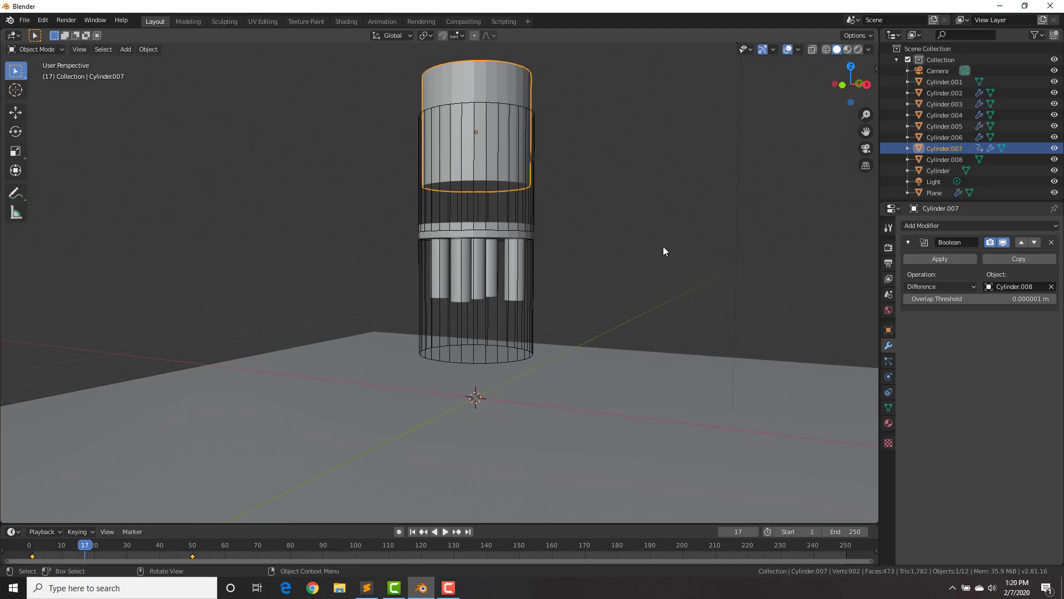
key("shift+Left")
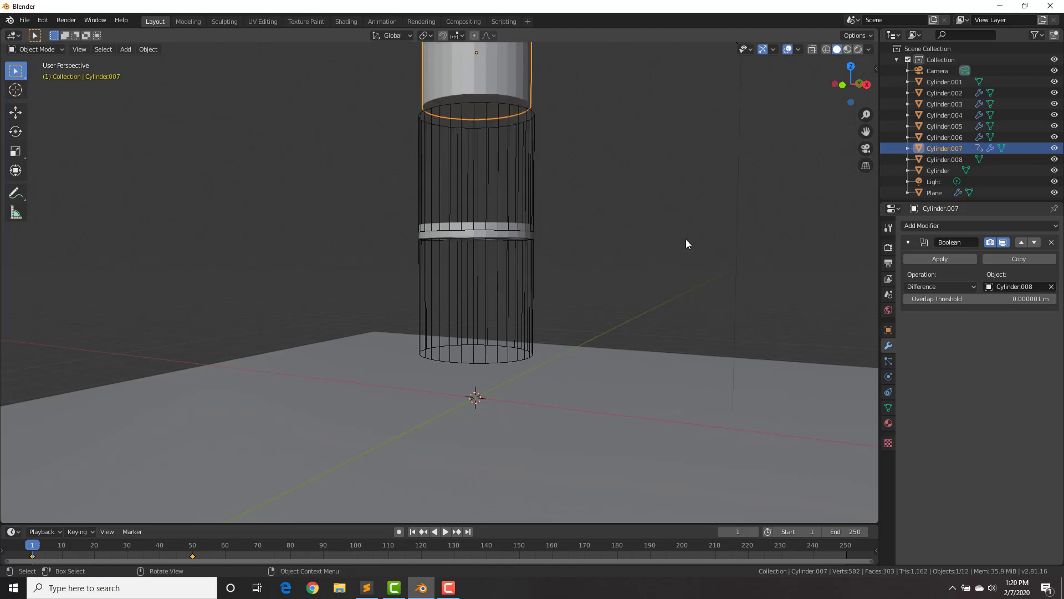
Set the scene's Z gravity to 0 and keyframe the gravity at frame 25, when the piston reaches the disc
left_click(889, 295)
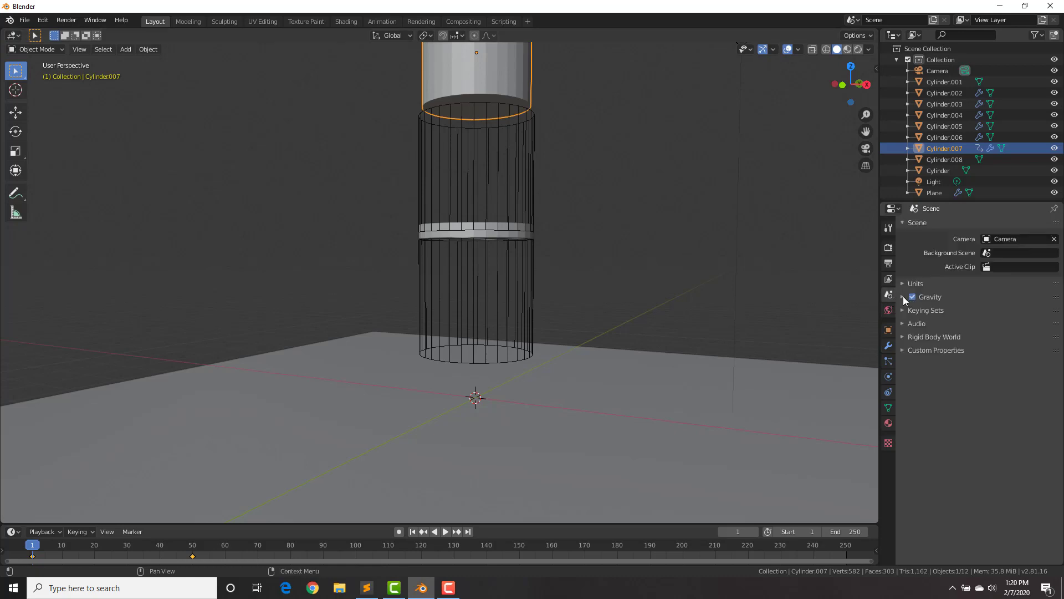
left_click(902, 297)
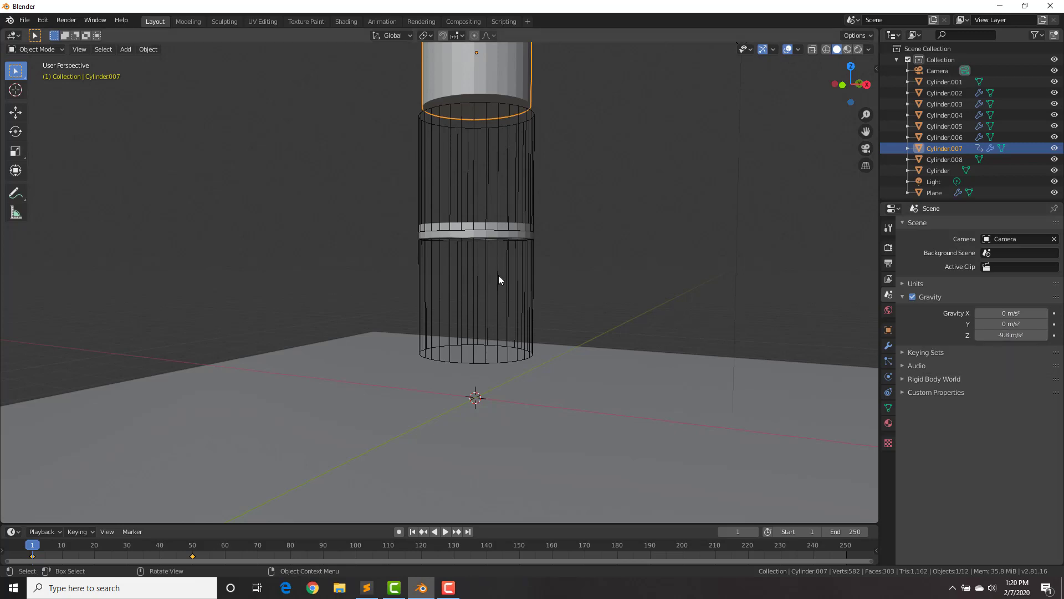
key("space")
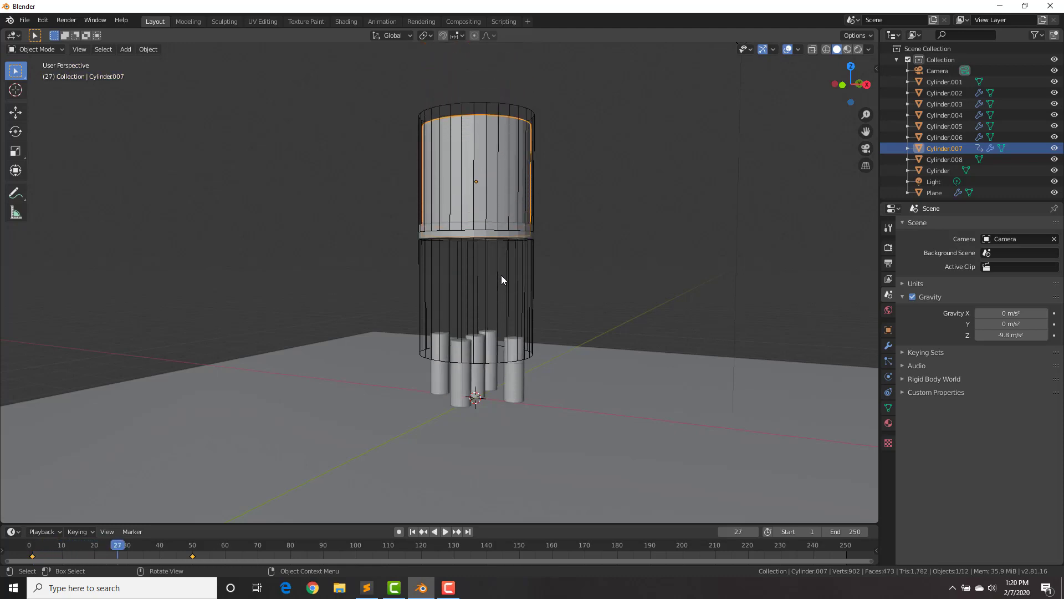
key("Left")
key("Left")
key("Left")
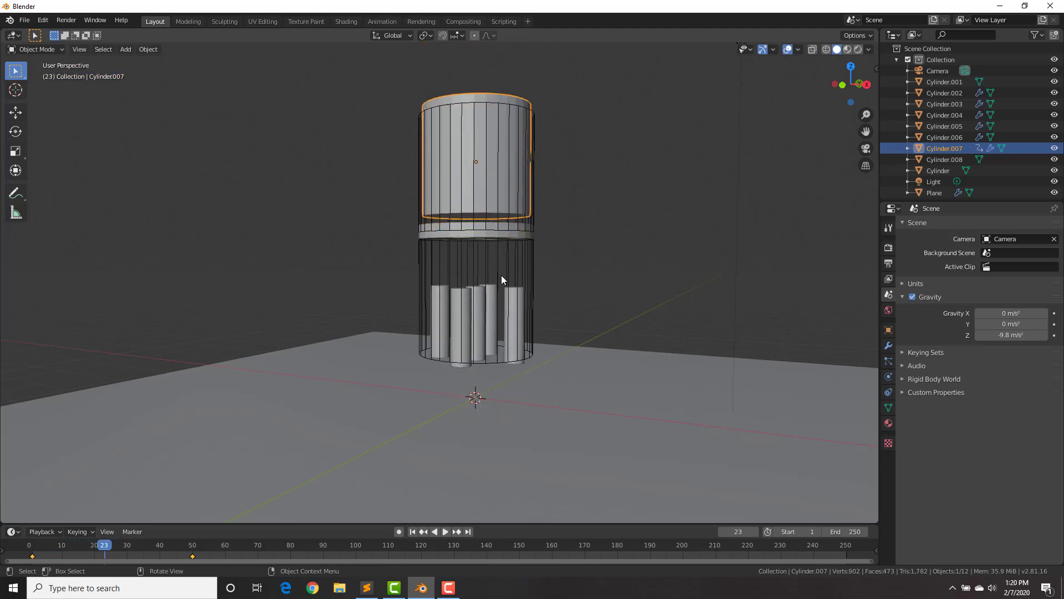
key("Right")
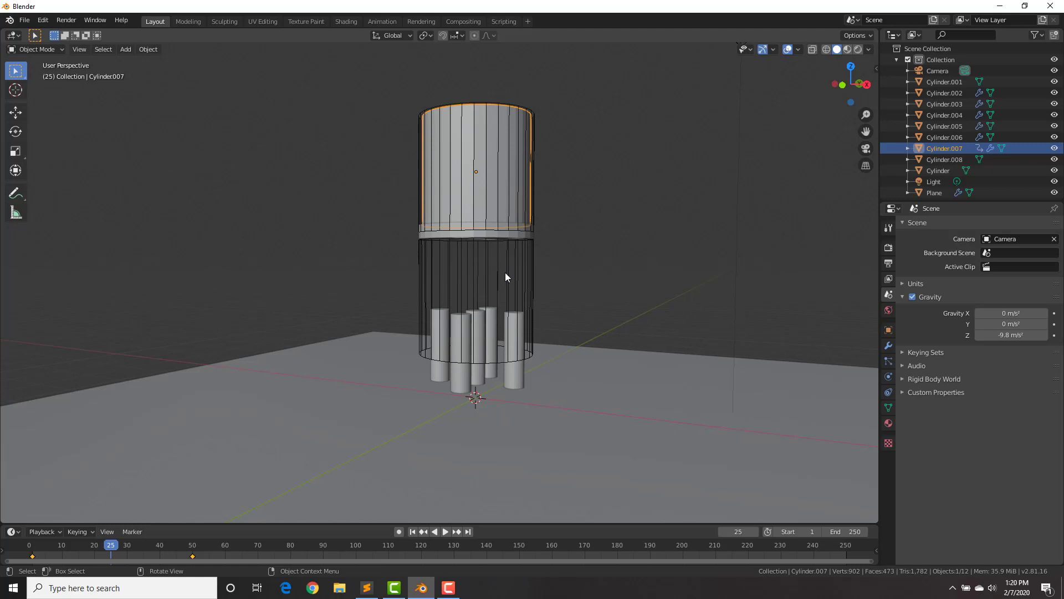
double_click(1006, 334)
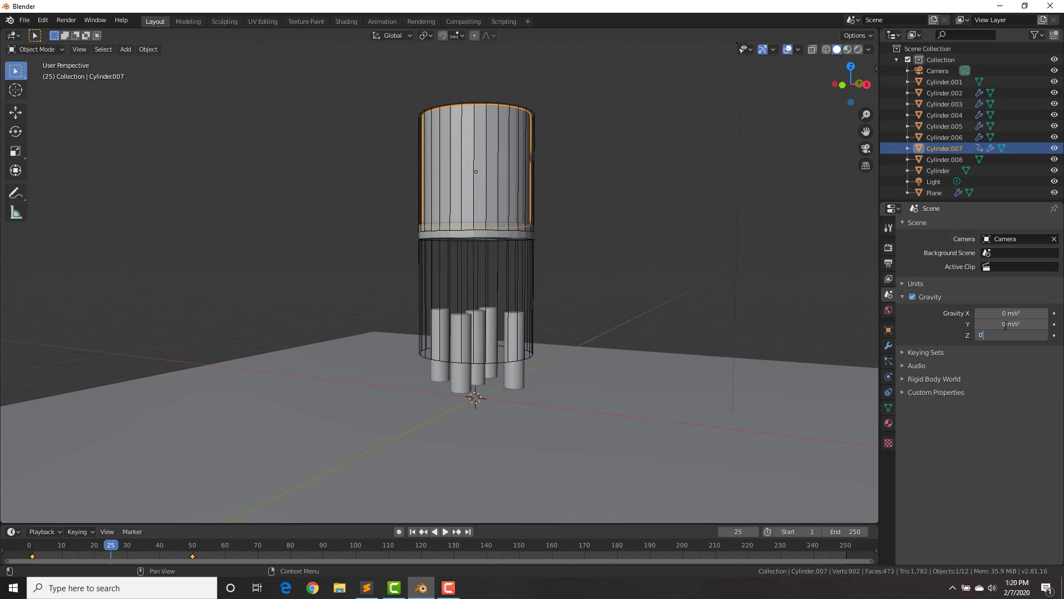
type("0")
key("Return")
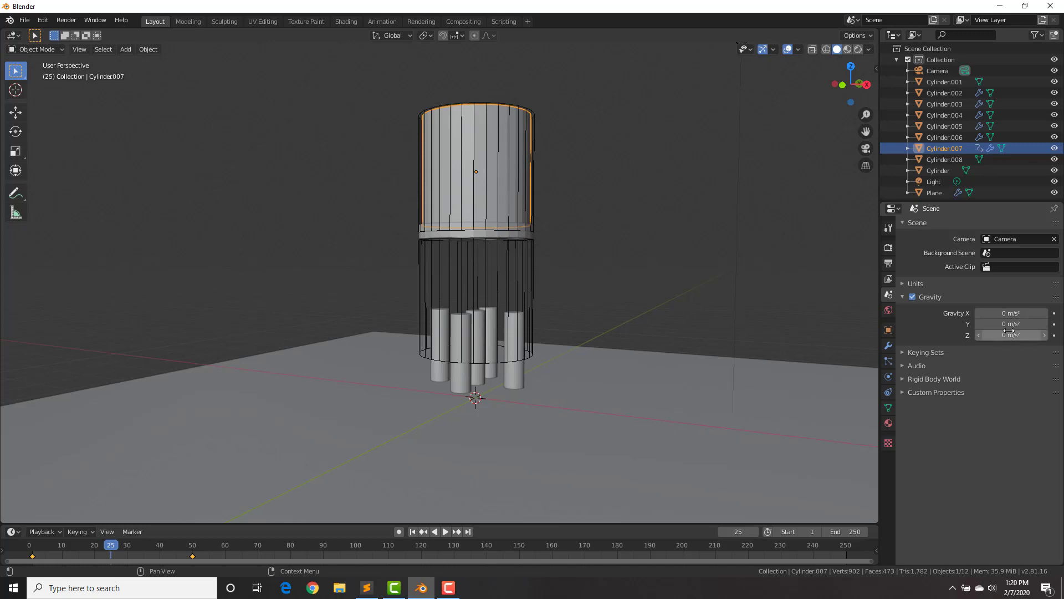
key("i")
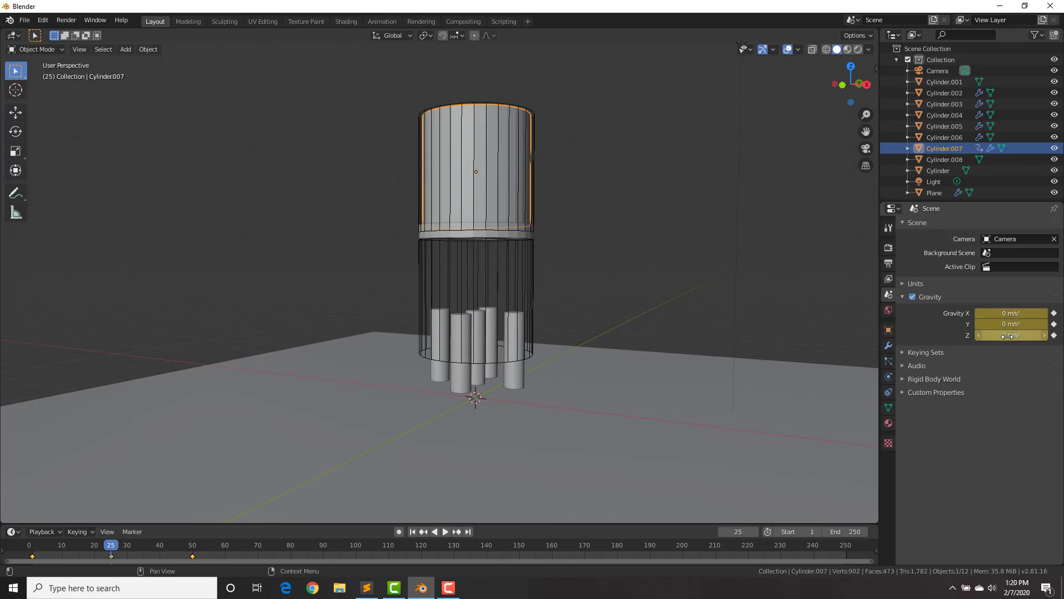
Set the scene's Z gravity to -9.8 at frame 26 and keyframe it
key("Right")
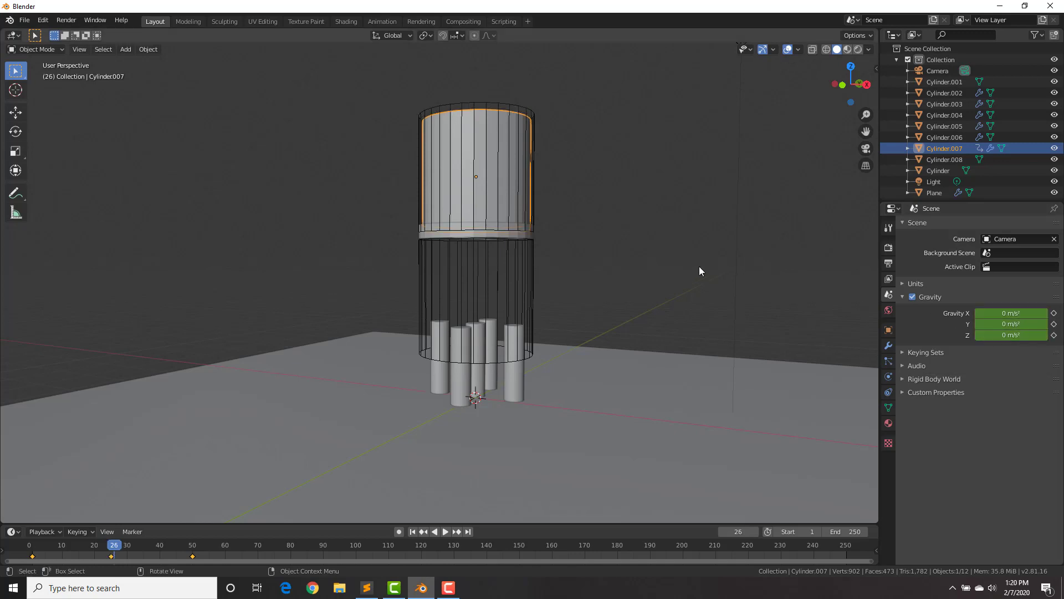
left_click(978, 333)
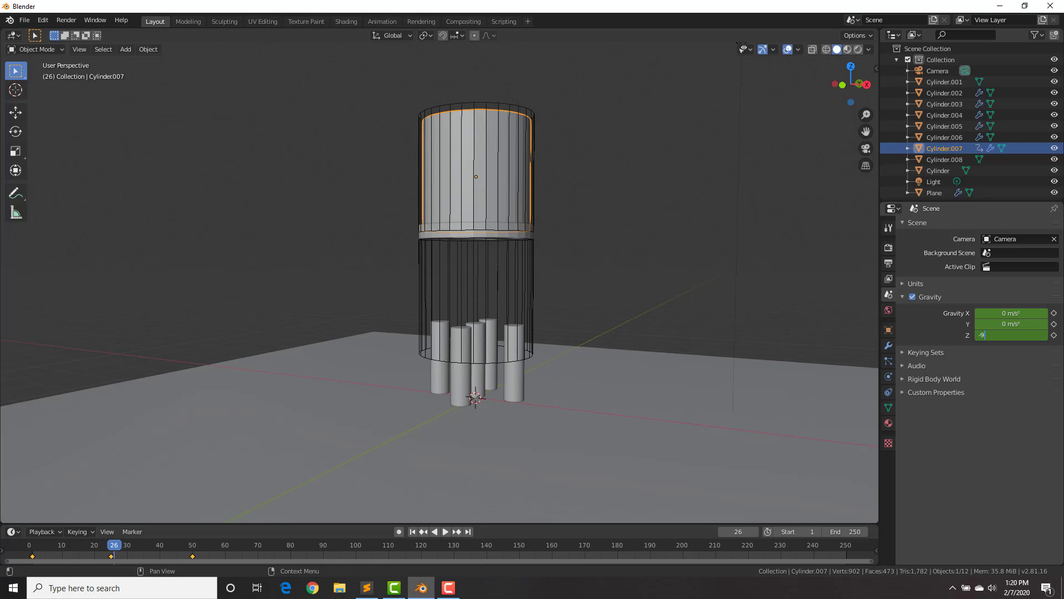
type("-9.8")
key("Return")
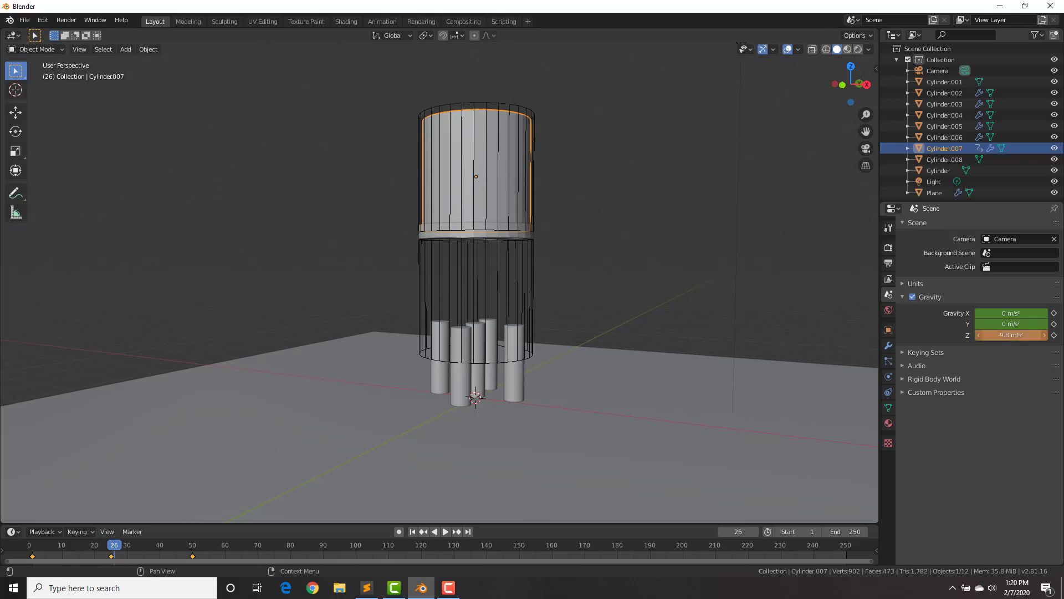
key("i")
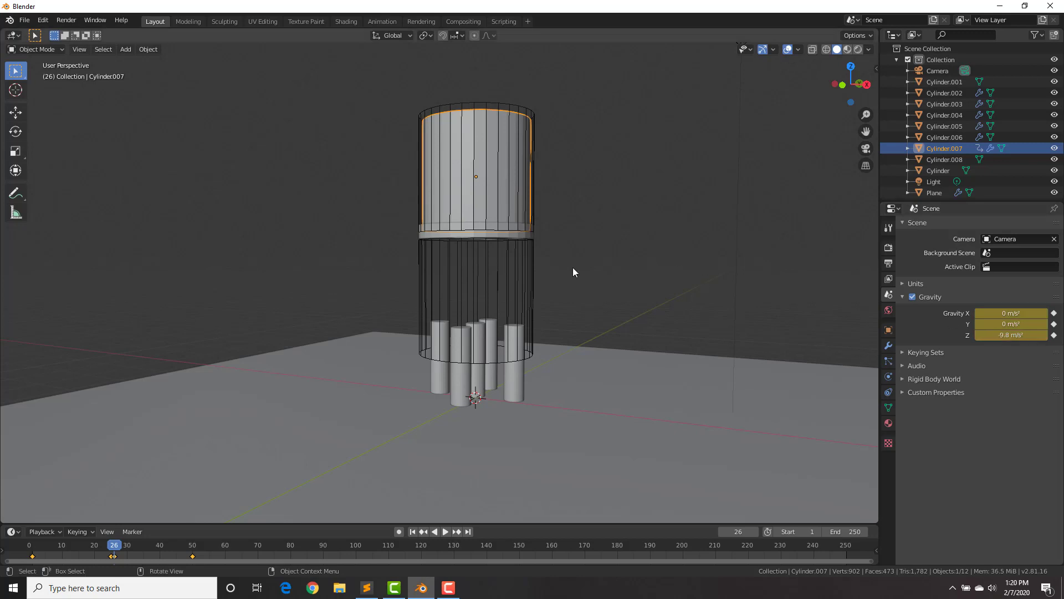
Play the animation from the first frame and step through to frame 32 to check when the thin cylinders emerge relative to the piston
key("Left")
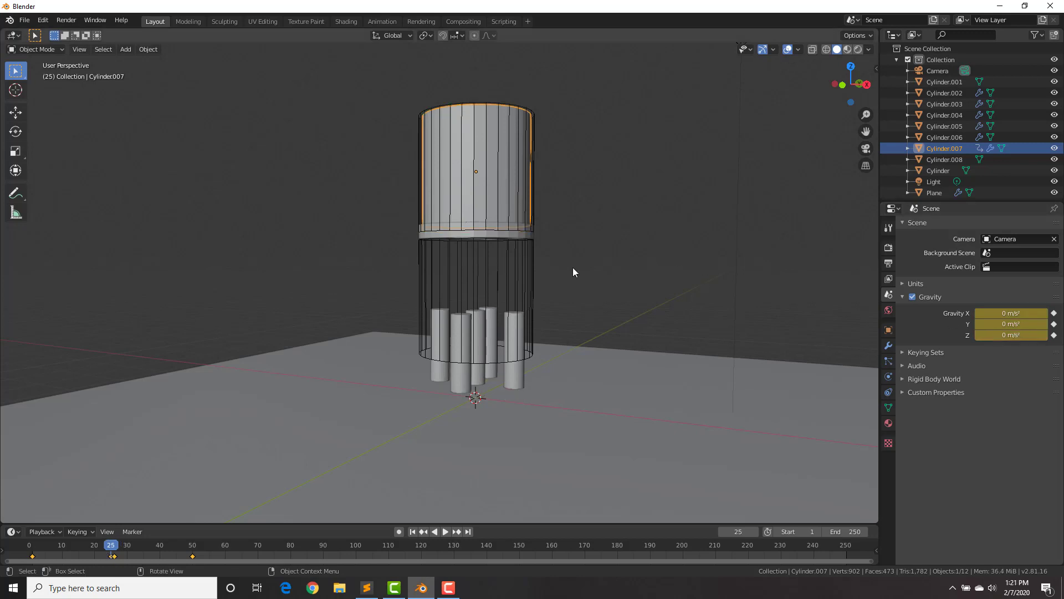
key("Right")
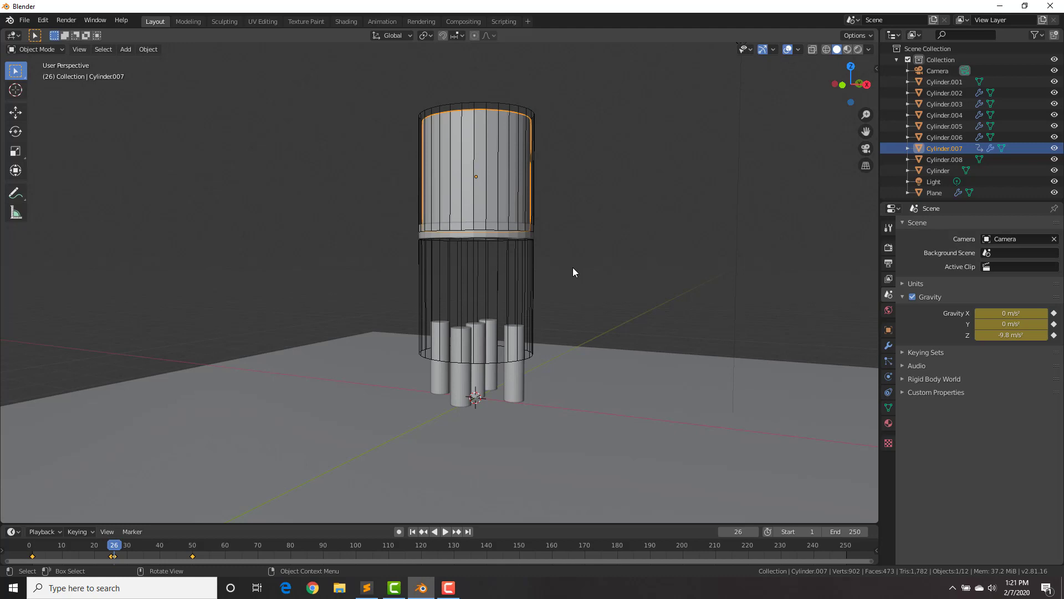
key("shift")
key("shift+Left")
key("space")
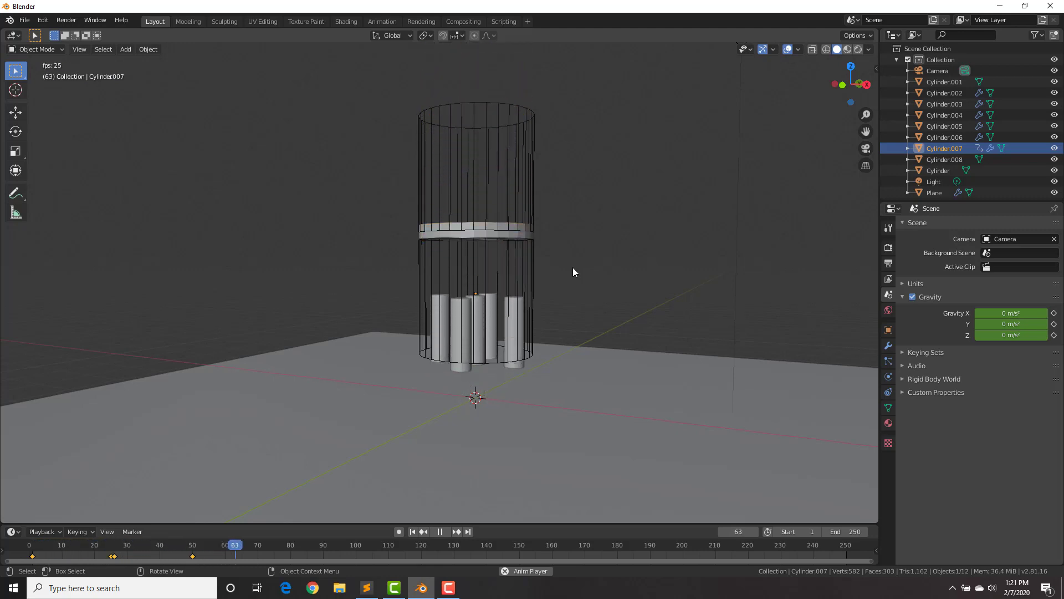
key("shift+Left")
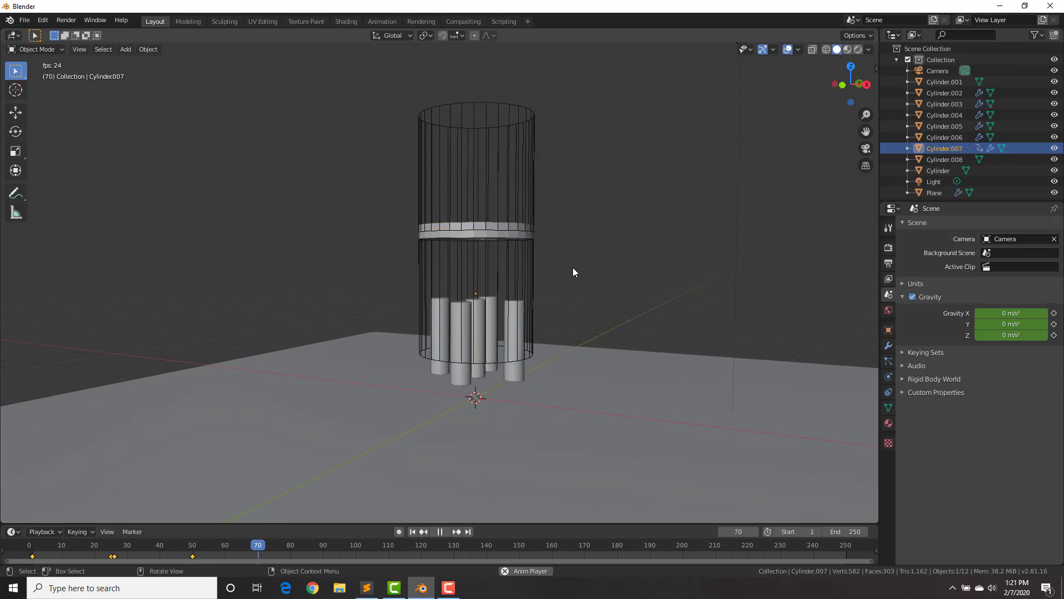
key("shift+Left")
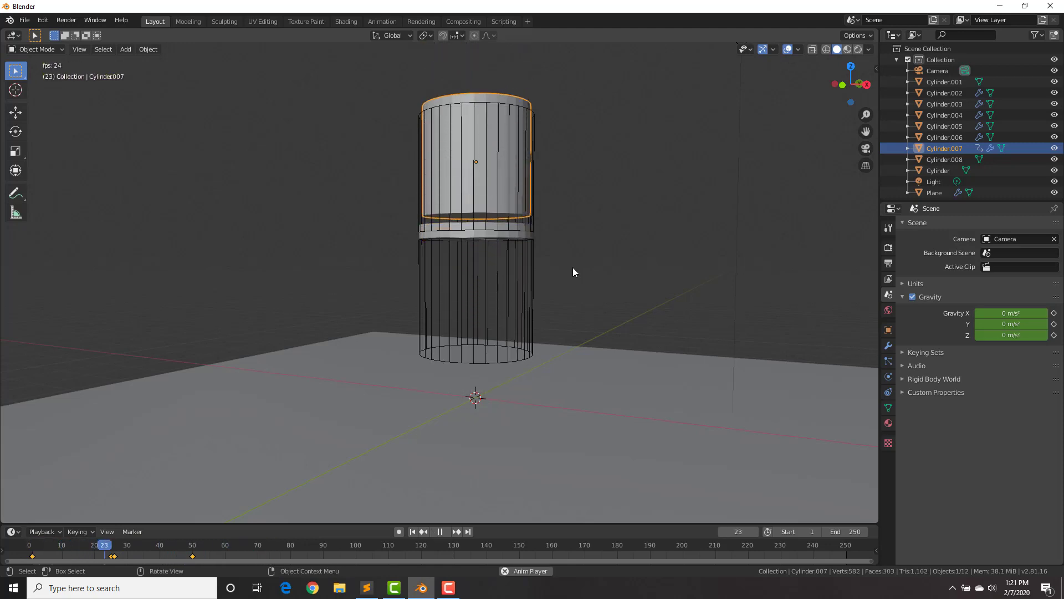
key("space")
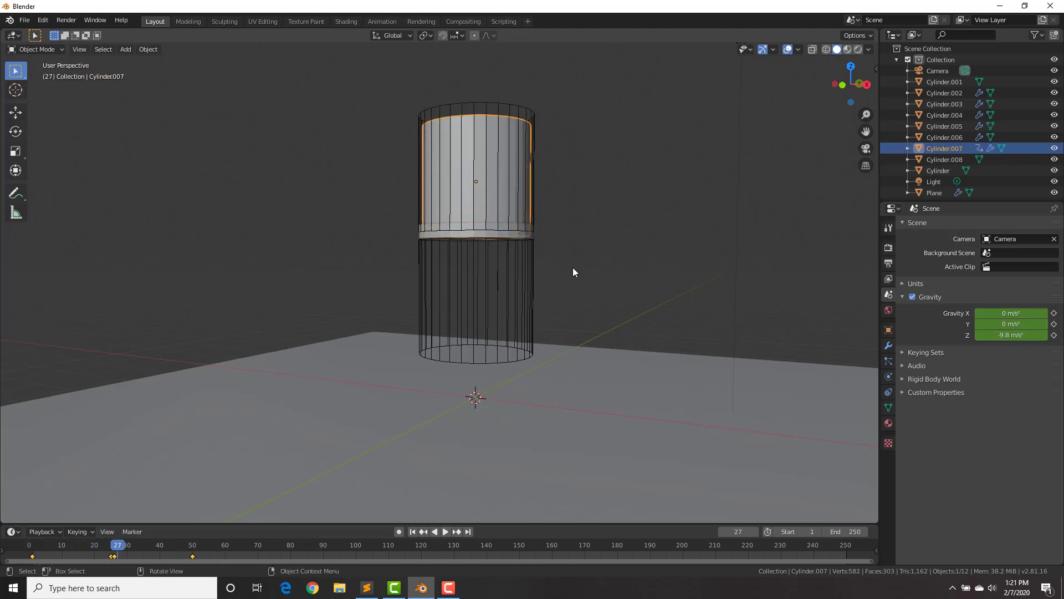
key("Right")
key("Right")
key("Right")
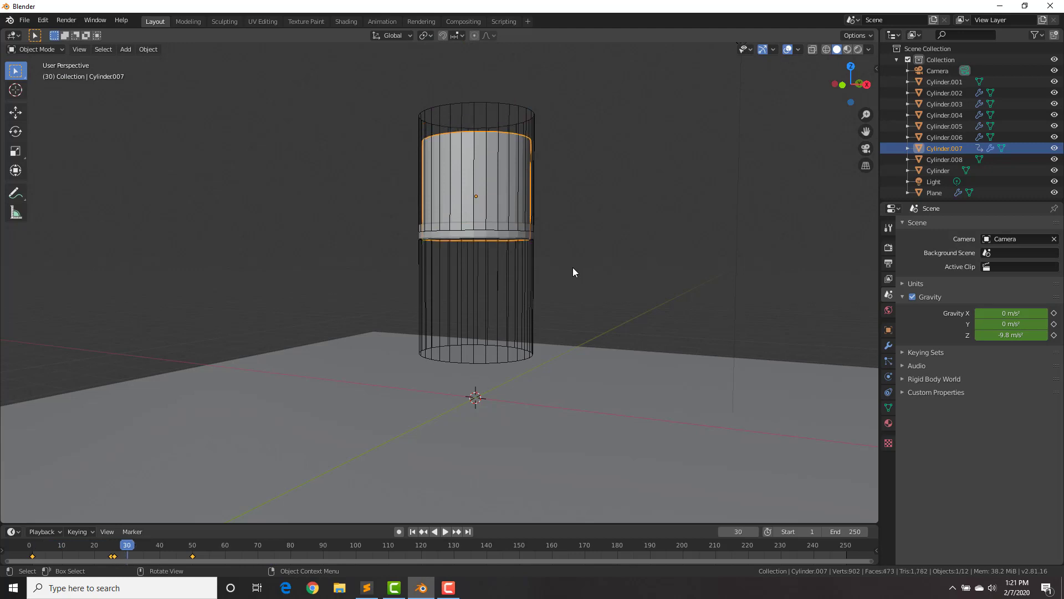
key("Right")
key("Right")
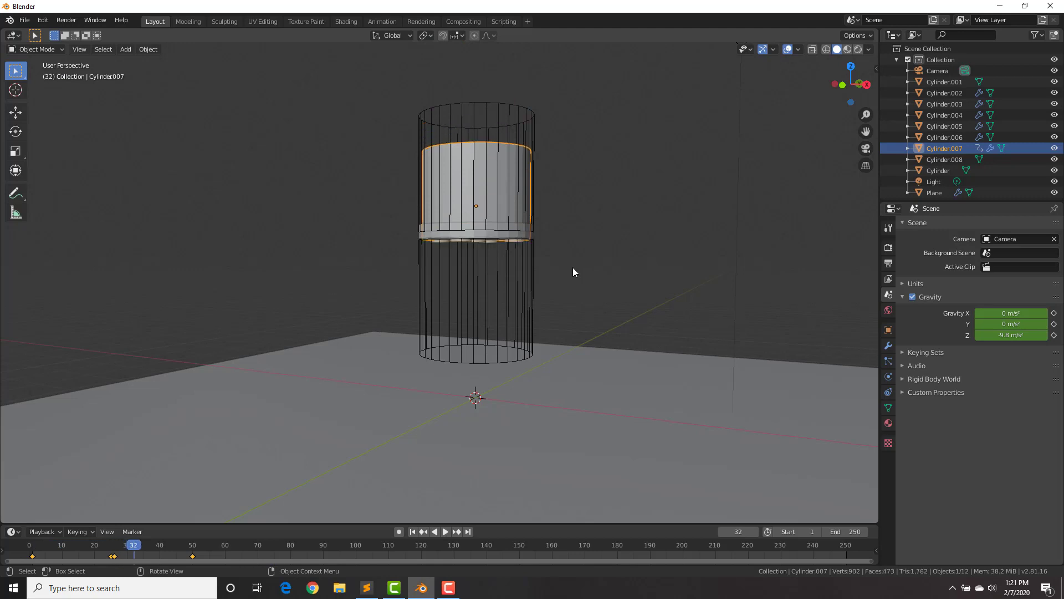
key("Left")
key("Right")
Move the two adjacent gravity keyframes about three frames earlier on the timeline
left_click(115, 556)
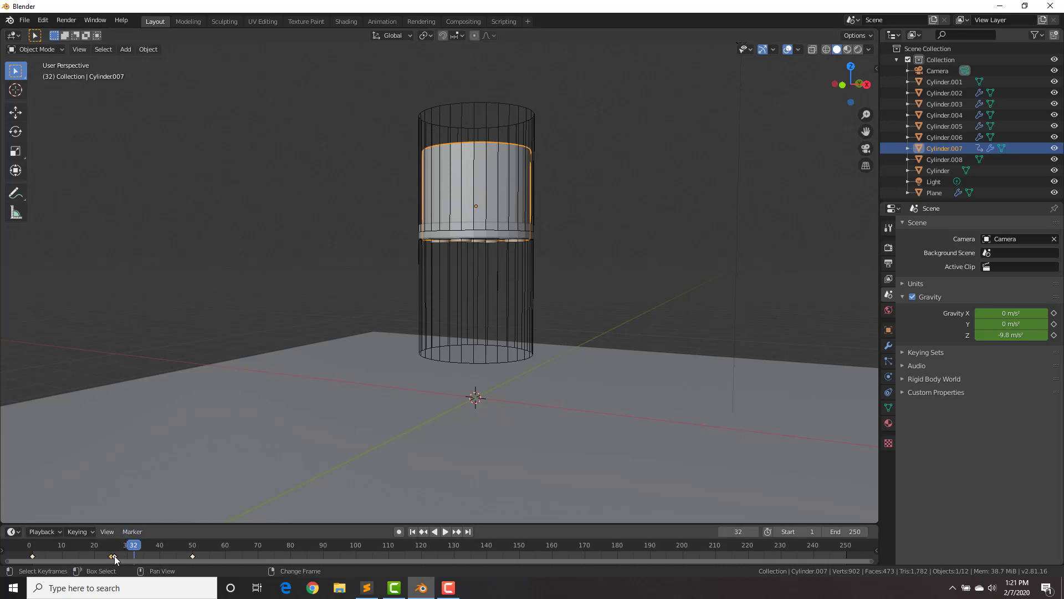
key("b")
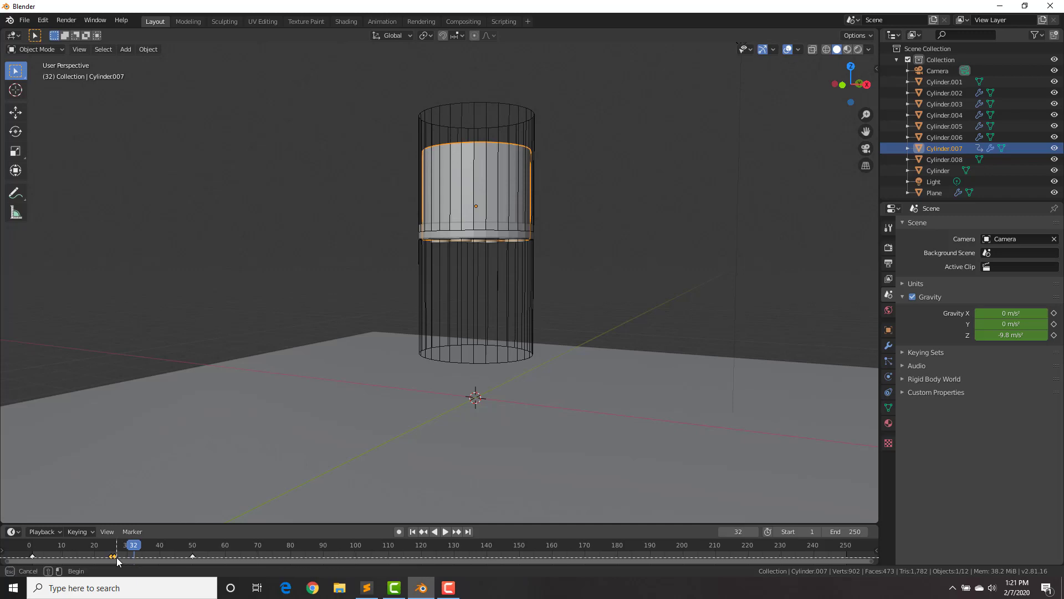
key("Escape")
key("g")
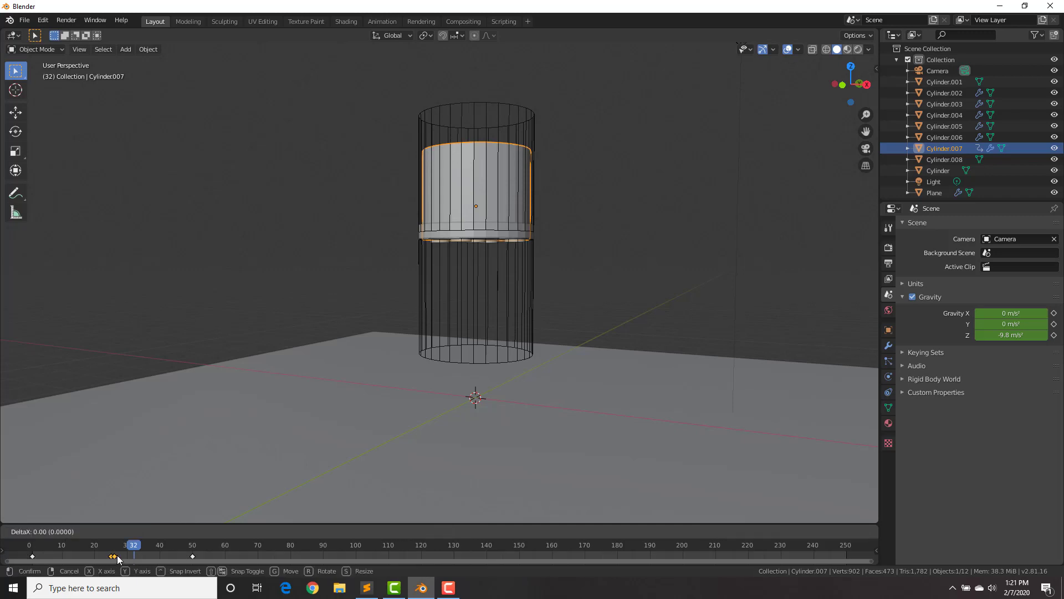
left_click(107, 555)
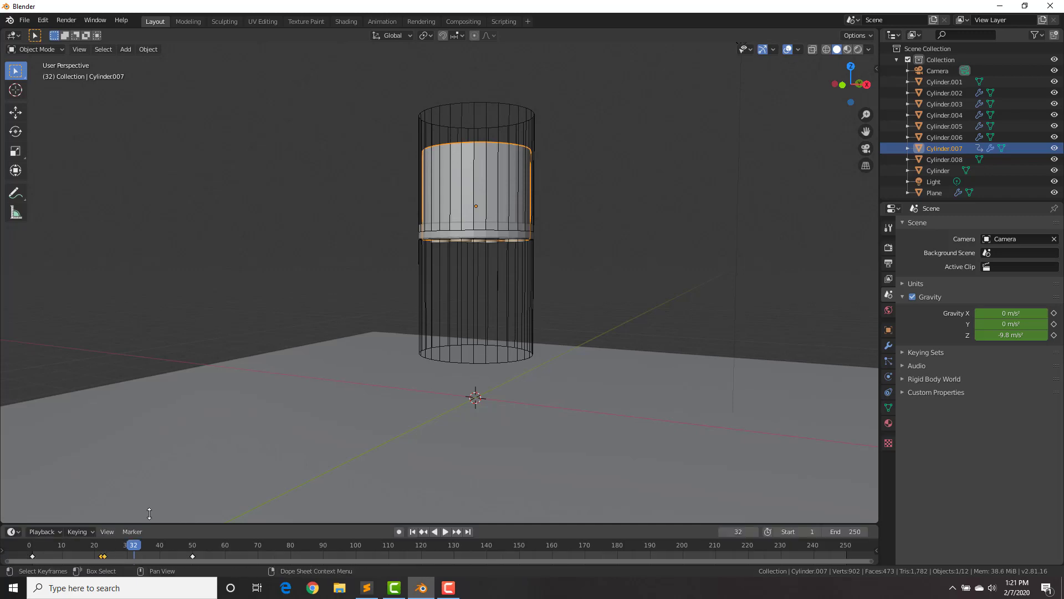
Play the animation from the first frame and step through frames 25 to 29 to check when the thin cylinders emerge below the disc
key("shift+Left")
key("space")
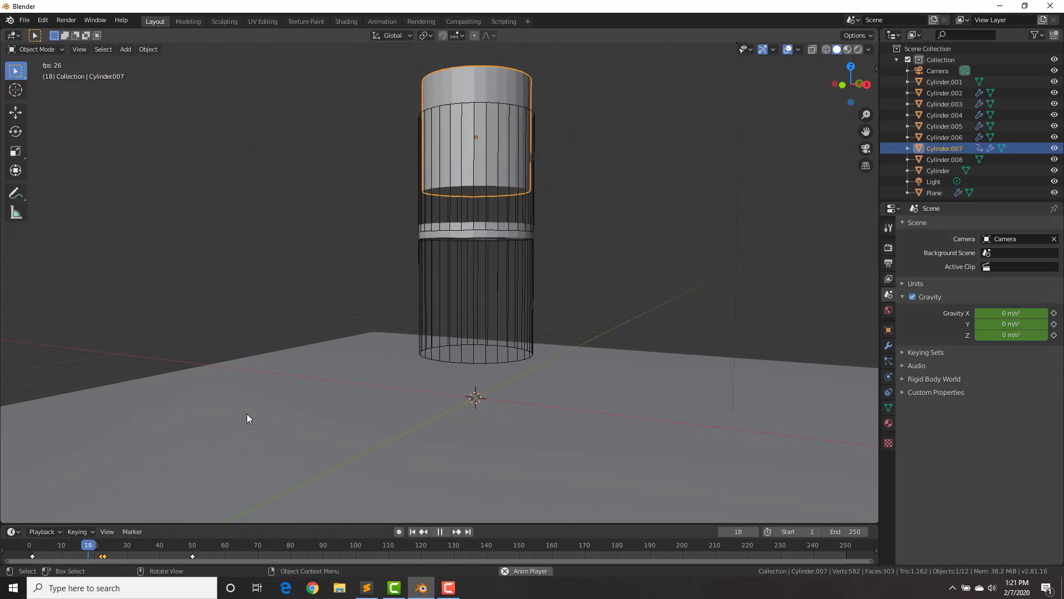
key("space")
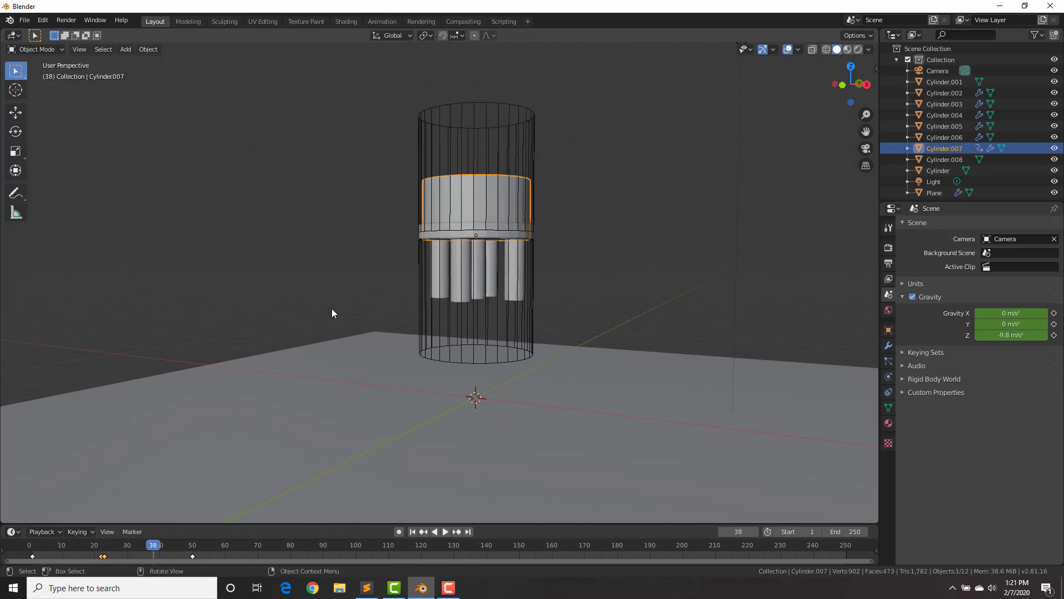
key("Left")
key("Left")
key("Left")
key("Left")
key("Left")
key("Left")
key("Left")
key("Left")
key("Left")
key("Left")
key("Left")
key("Left")
key("Left")
key("Left")
key("Left")
key("Left")
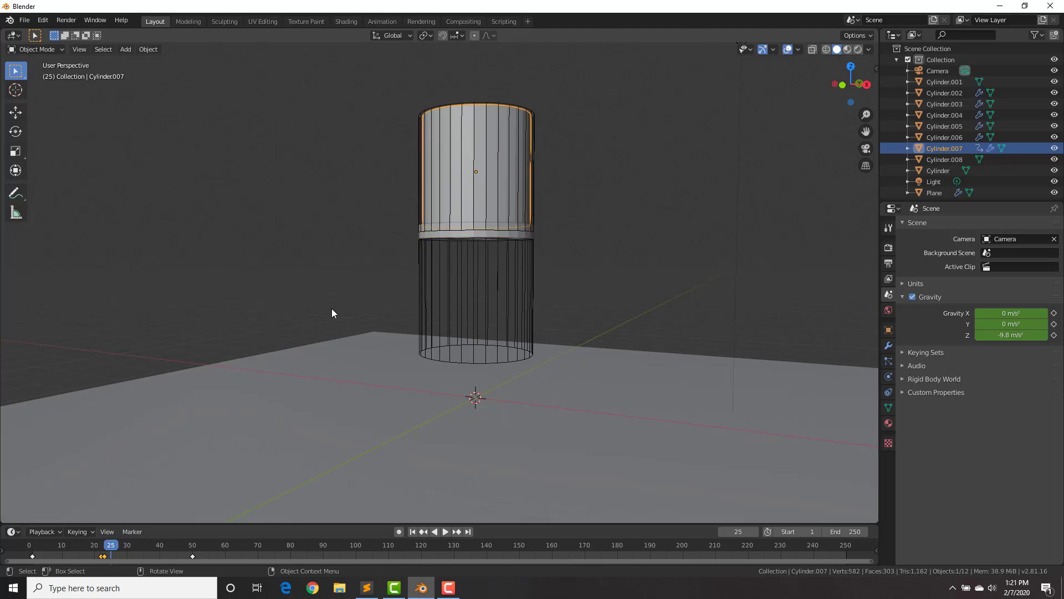
key("Right")
key("Right")
key("Right")
key("Right")
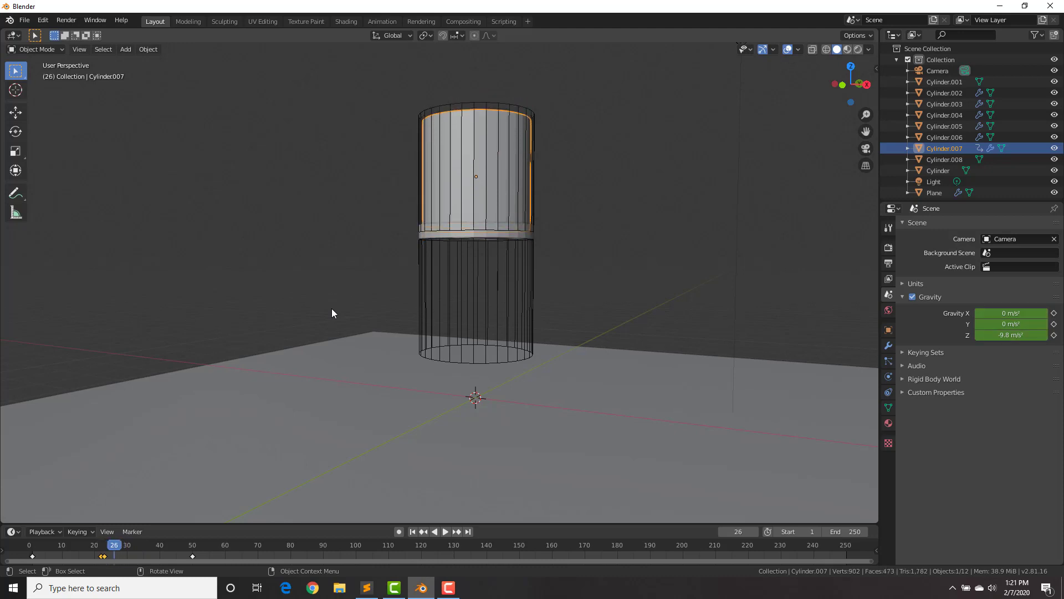
key("Right")
key("Right")
key("Right")
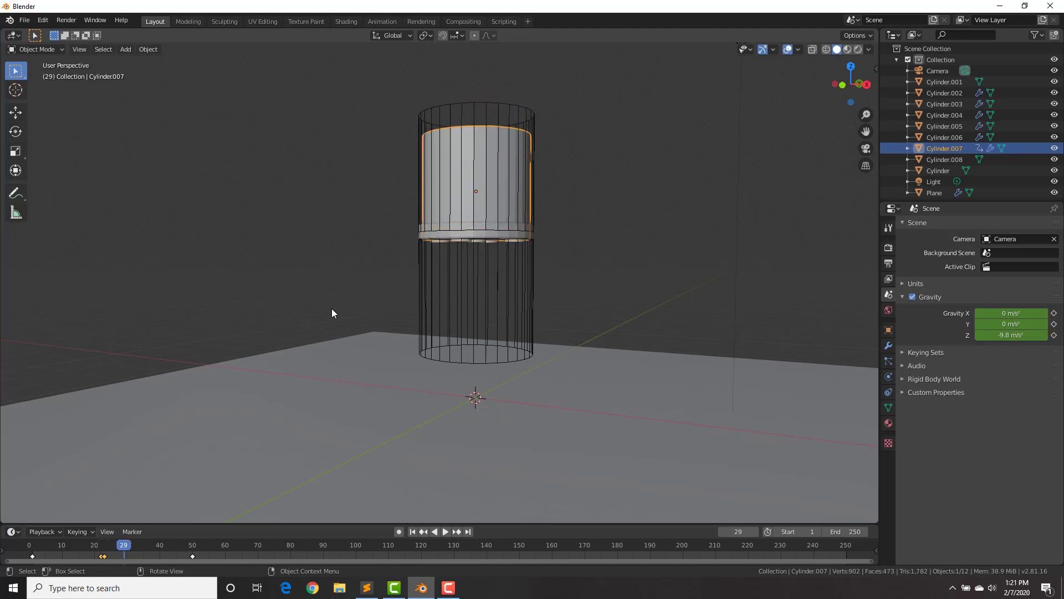
Move the two adjacent gravity keyframes to frames 20 and 21, and replay the animation to check the extrusion timing
key("g")
left_click(107, 553)
key("shift+Left")
key("space")
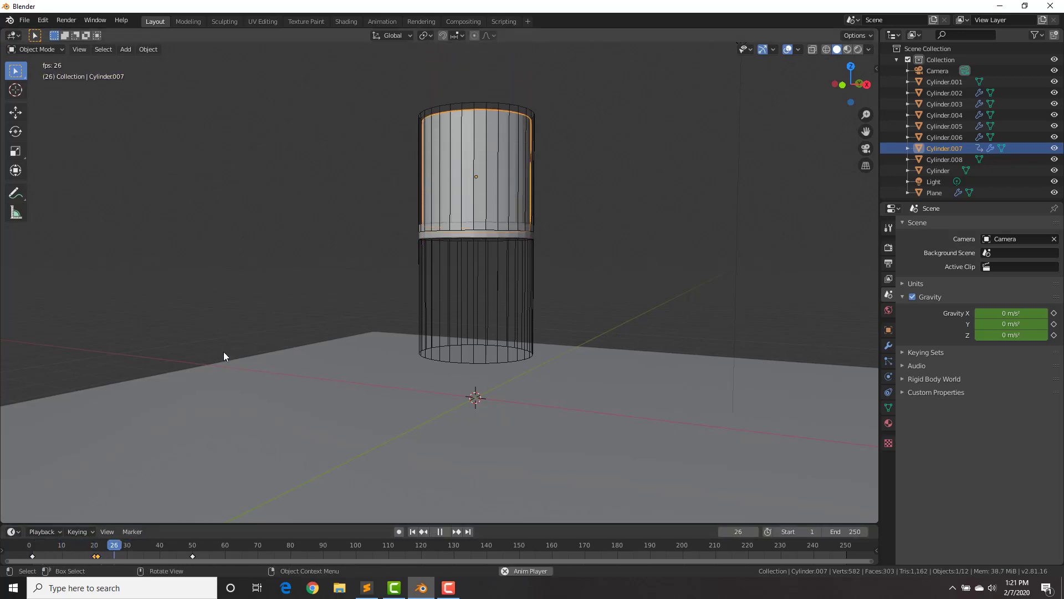
key("space")
key("shift+ctrl+space")
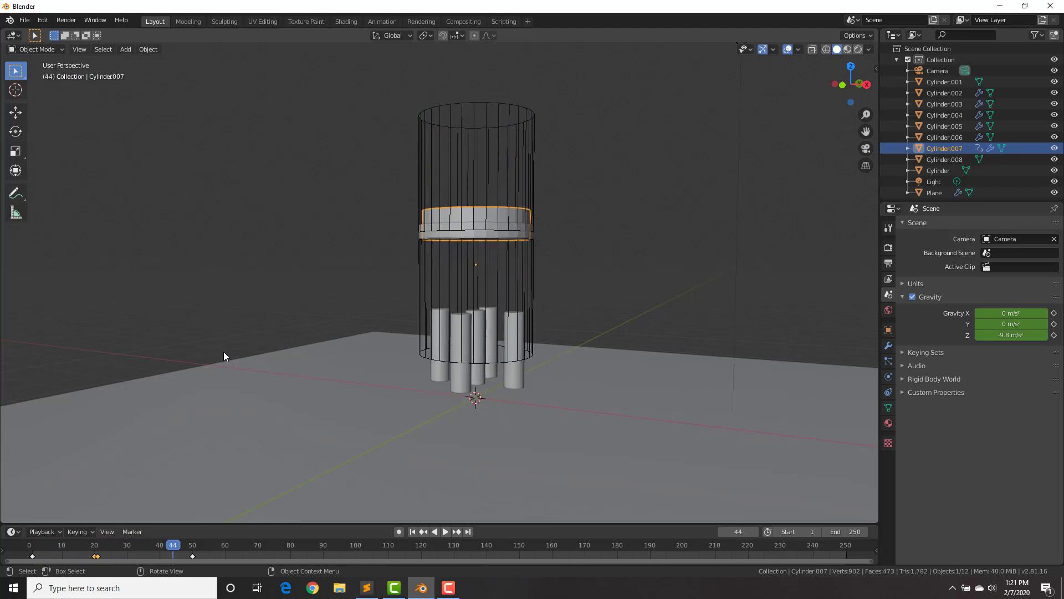
key("Left")
key("Left")
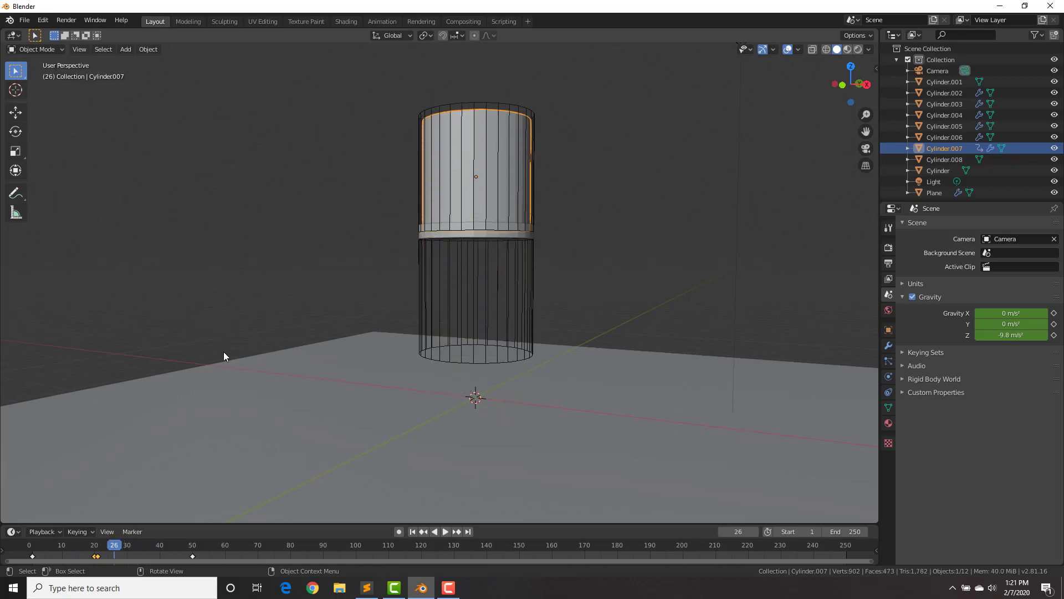
key("Left")
key("Right")
key("Right")
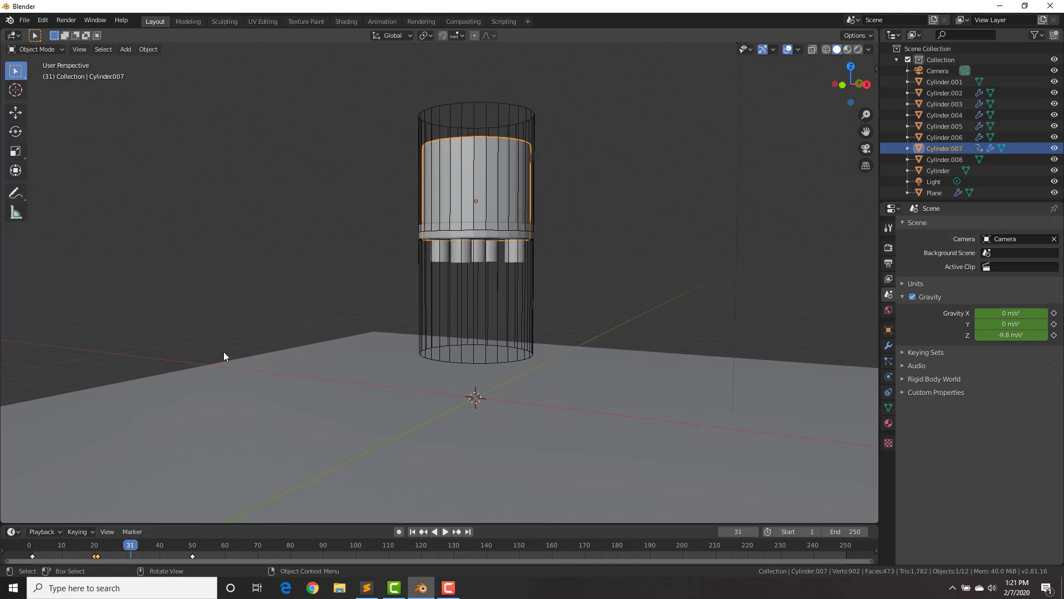
Replay the animation and hide the wireframe masking cylinders above and below the perforated disc in the viewport
key("shift+Left")
key("space")
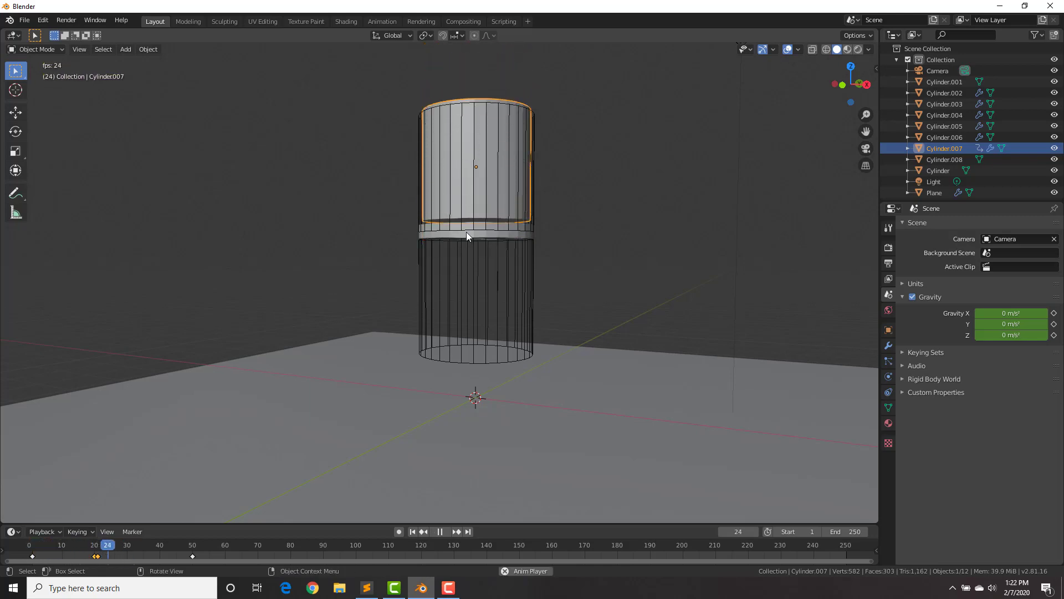
mouse_move(466, 232)
middle_mouse_down()
mouse_move(462, 291)
mouse_move(472, 252)
middle_mouse_up()
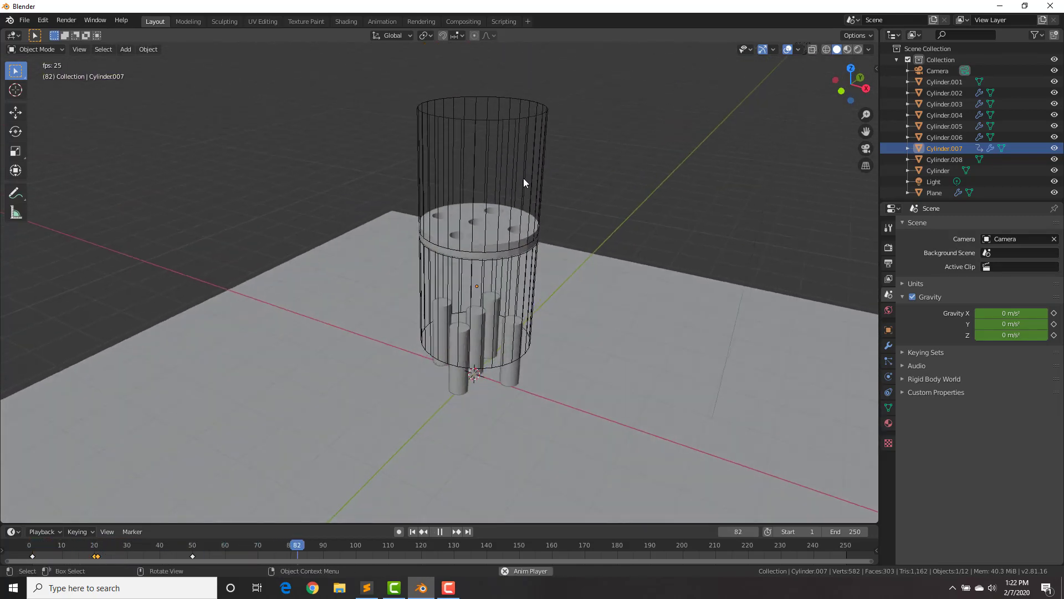
left_click(520, 148)
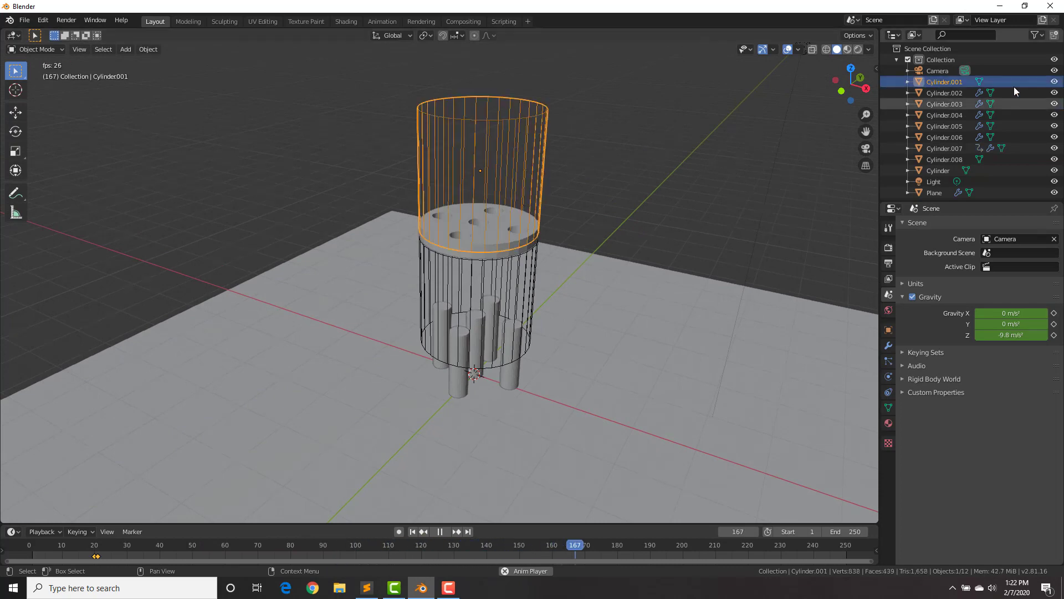
left_click(1054, 82)
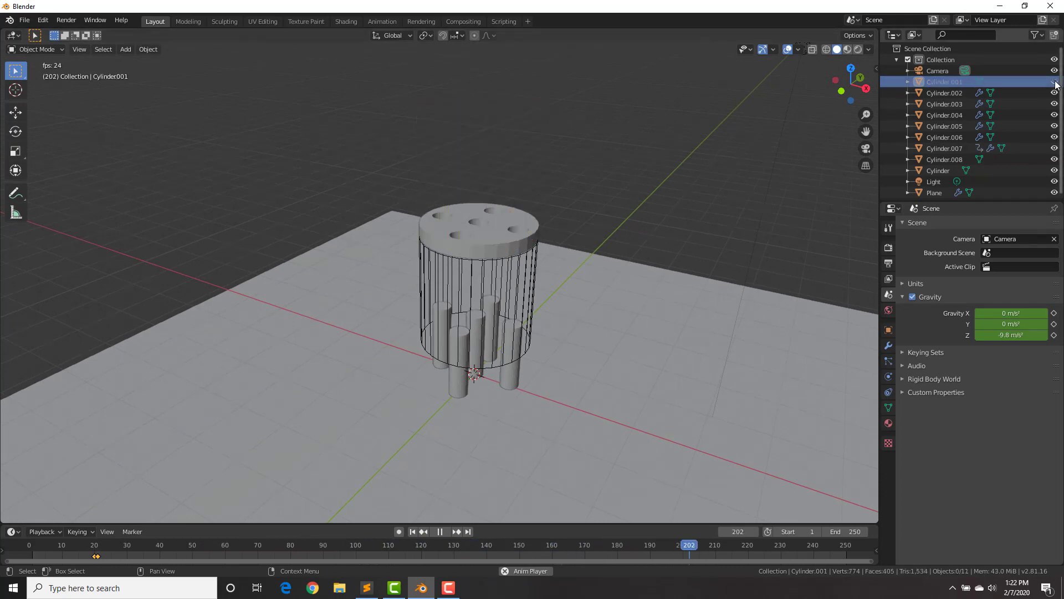
left_click(515, 277)
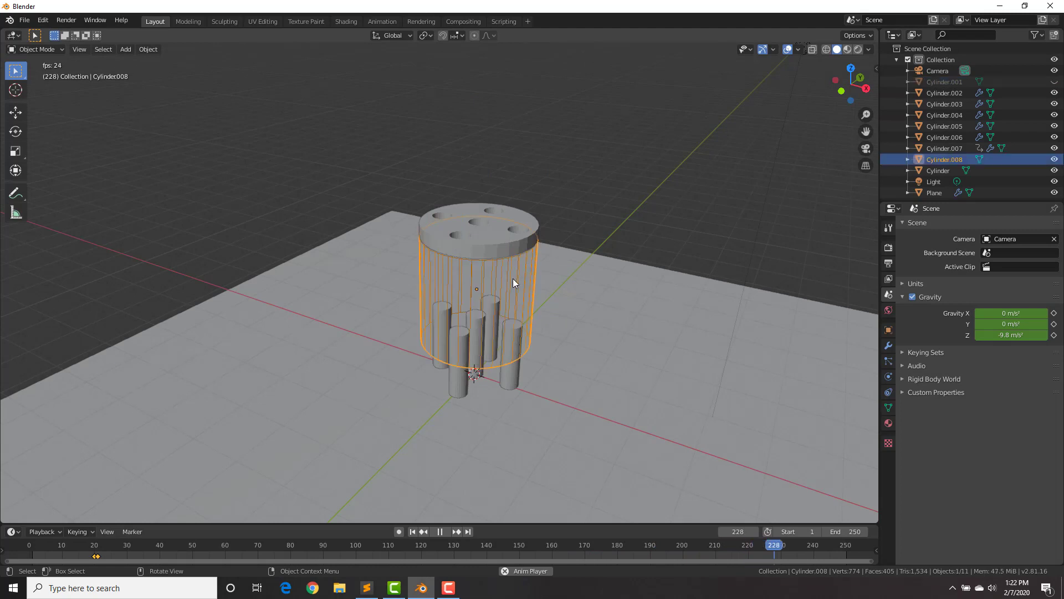
left_click(1054, 159)
middle_click_drag(665, 288, 645, 271)
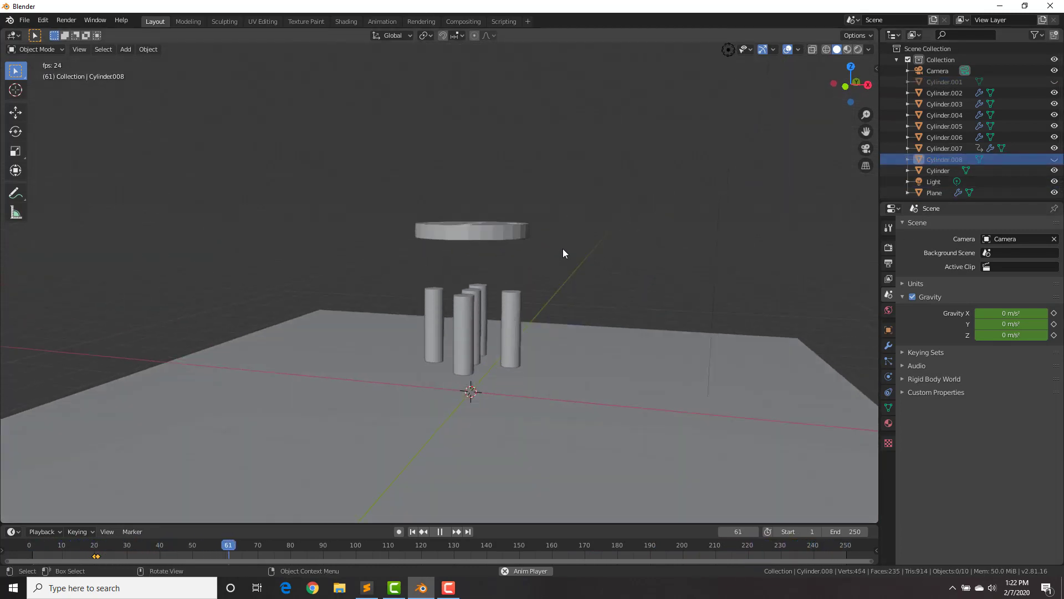
middle_click_drag(567, 248, 581, 280)
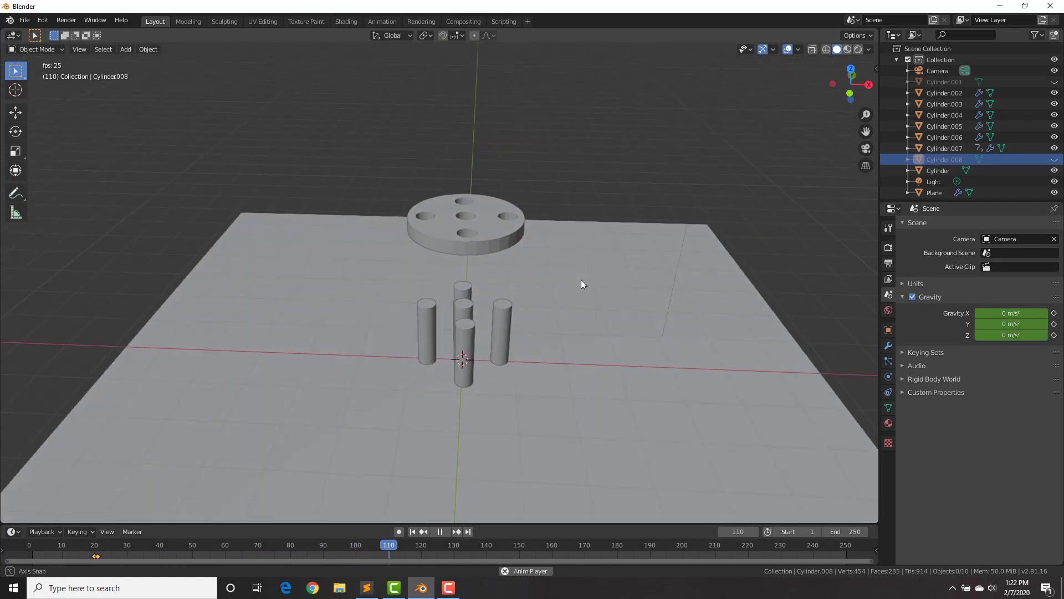
Set the animation's end frame to 80 and watch the looping playback from several angles
left_click(829, 533)
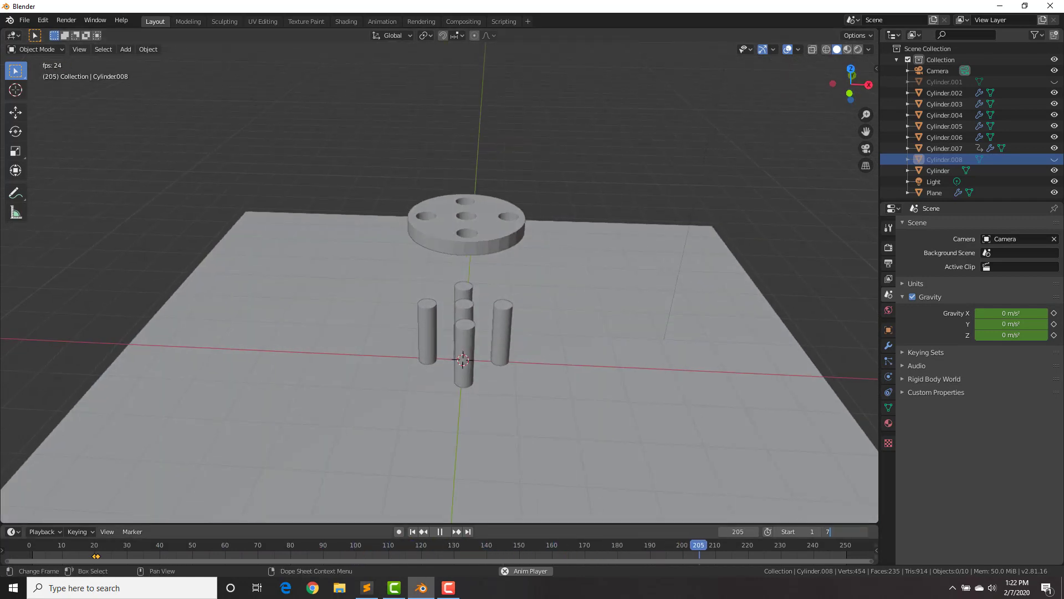
type("80")
key("Return")
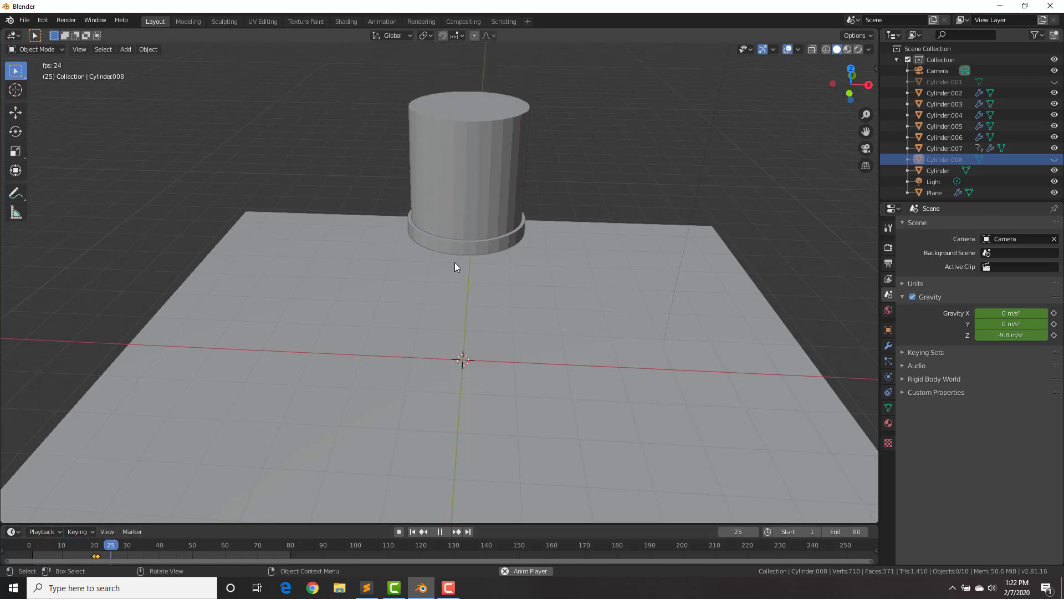
middle_click_drag(656, 271, 620, 268)
middle_click_drag(596, 263, 664, 258)
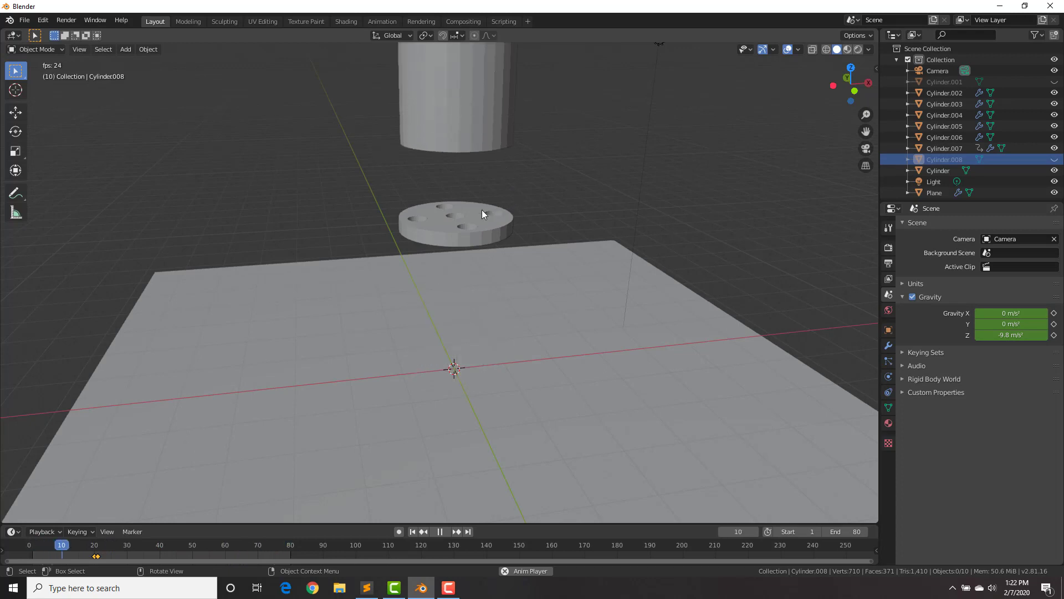
middle_click_drag(481, 209, 455, 204)
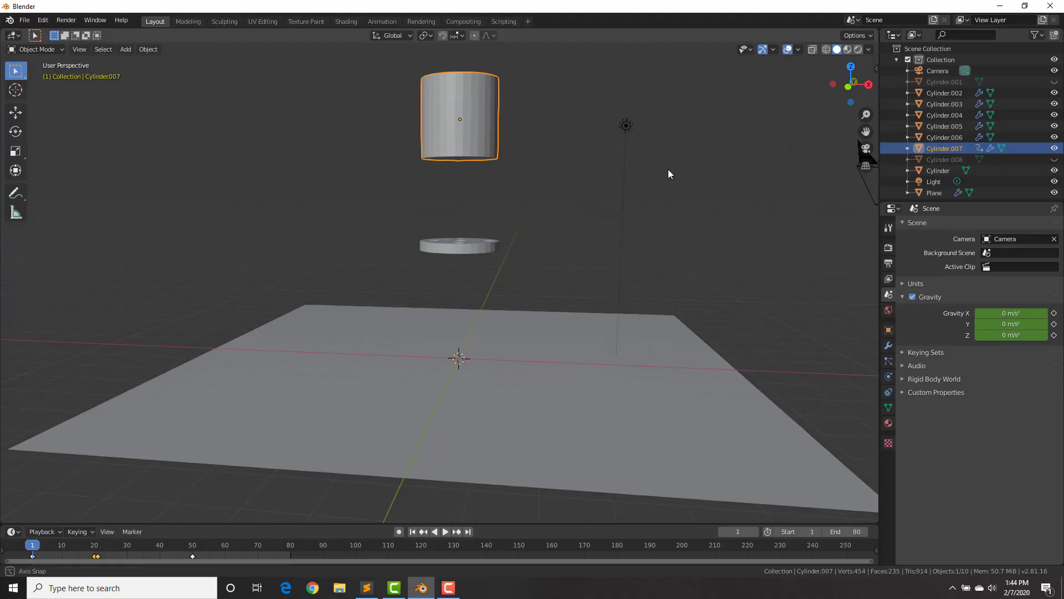
Try moving the piston's last keyframe to frame 30 and play the animation to judge its speed
middle_click_drag(667, 169, 670, 168)
key("space")
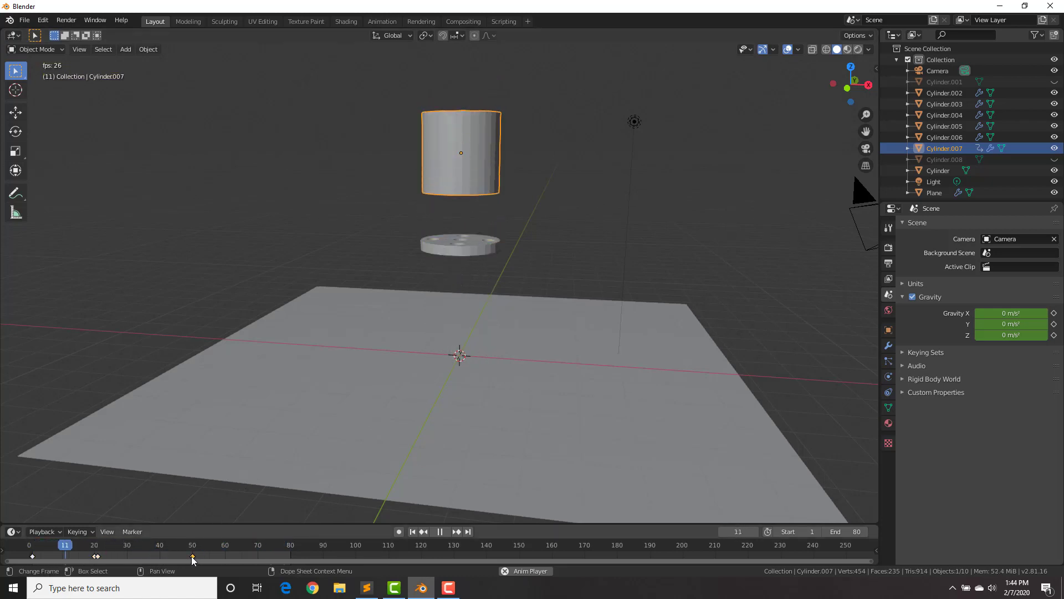
key("space")
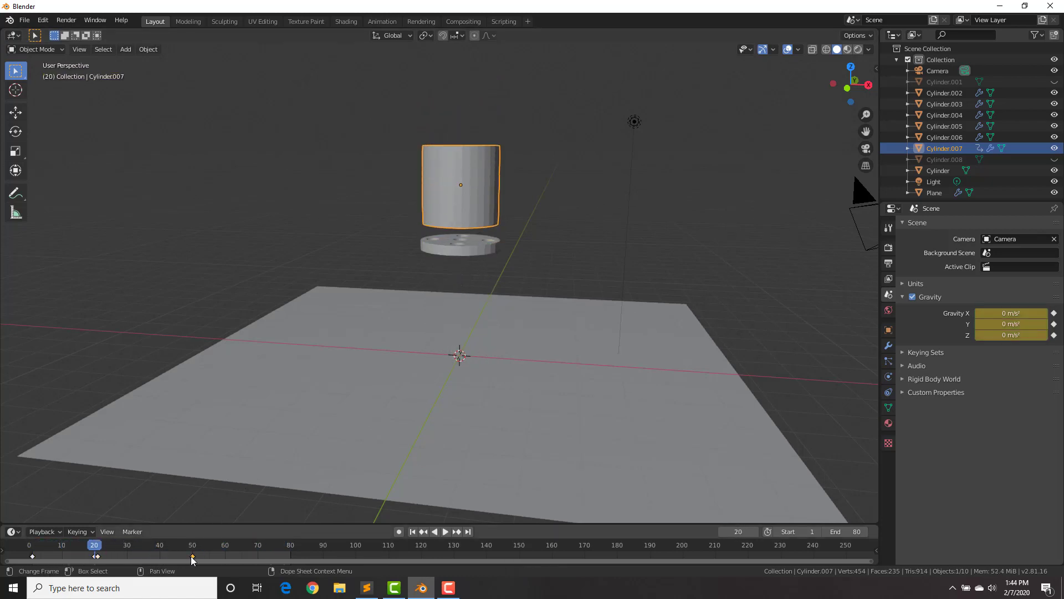
key("g")
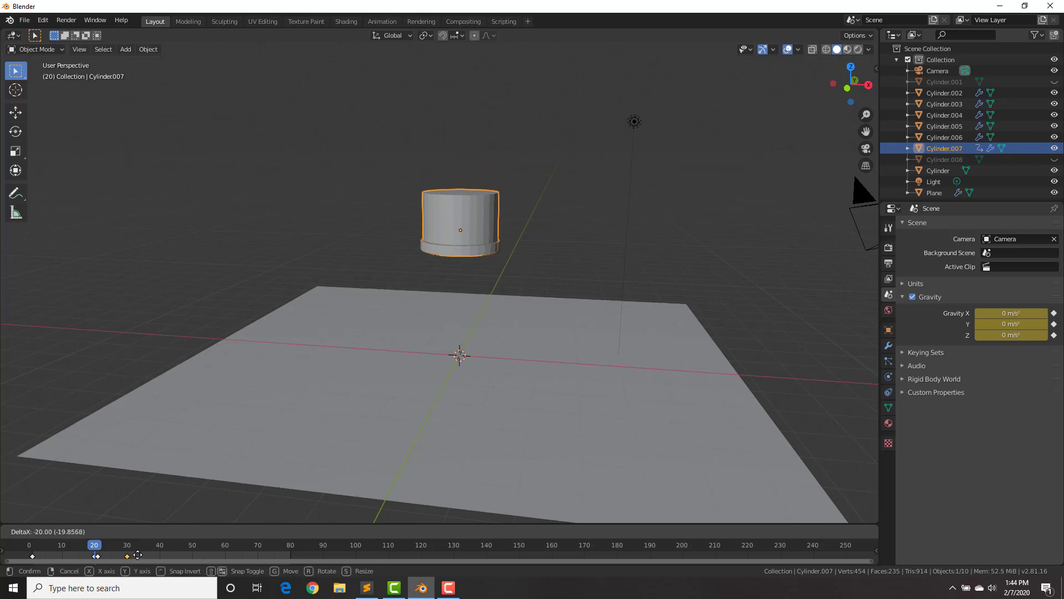
left_click(137, 555)
key("space")
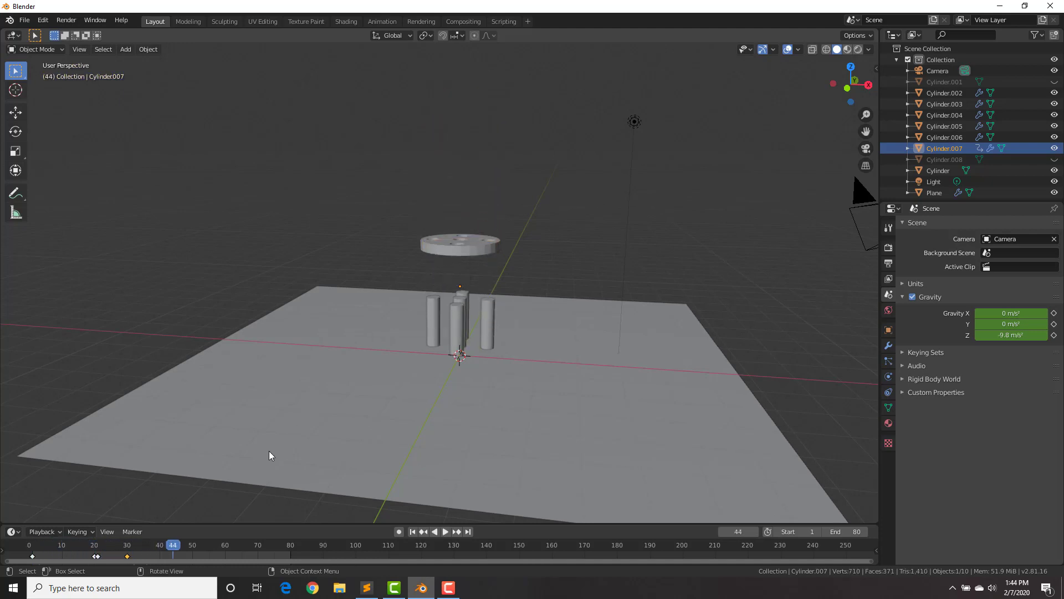
key("space")
Move the piston's last keyframe to frame 40 and replay the animation from the first frame
key("g")
left_click(177, 556)
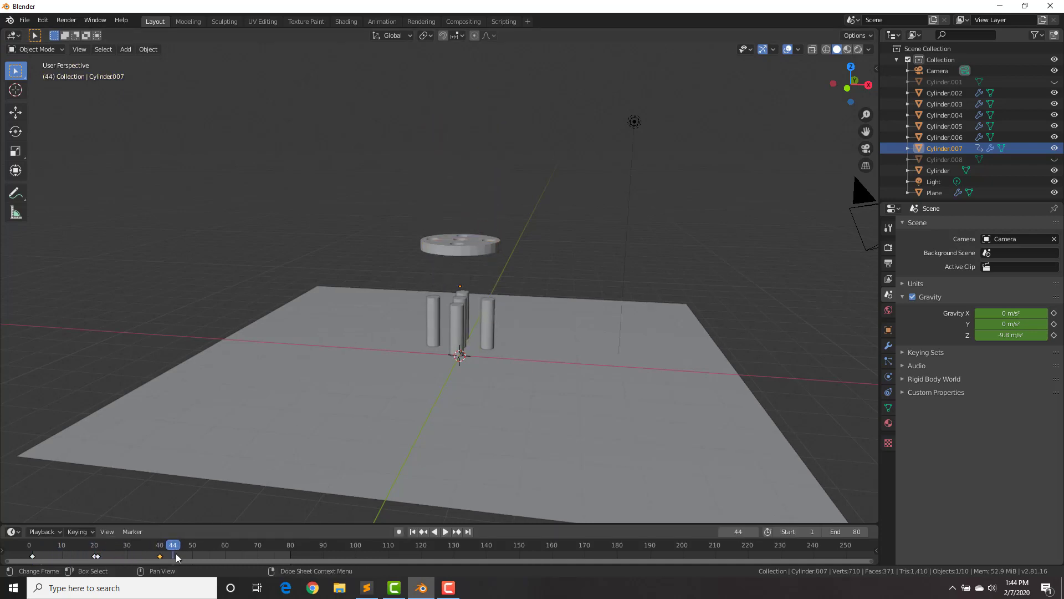
key("shift+Left")
key("space")
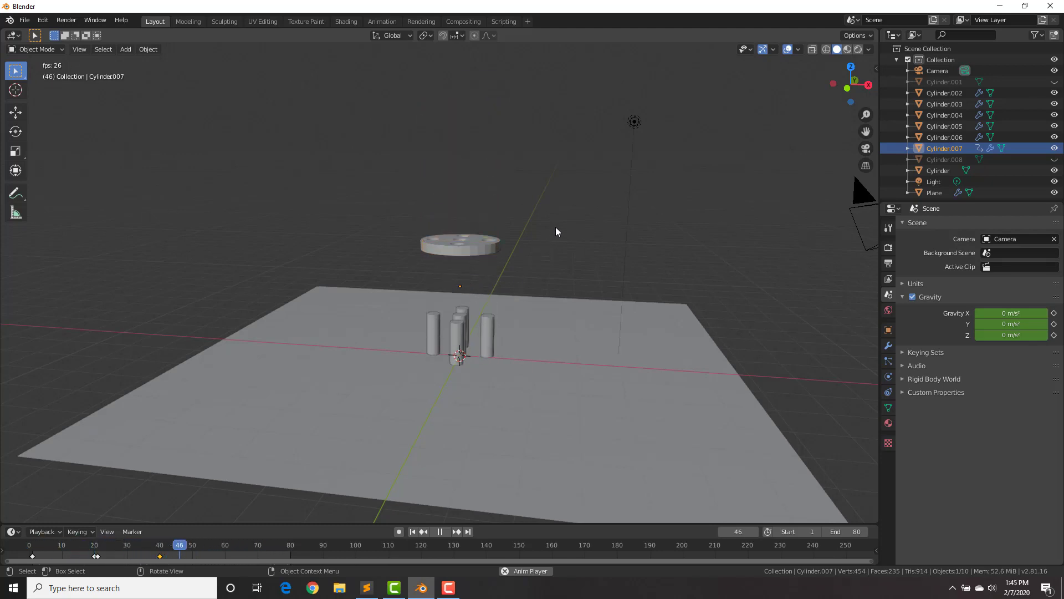
key("space")
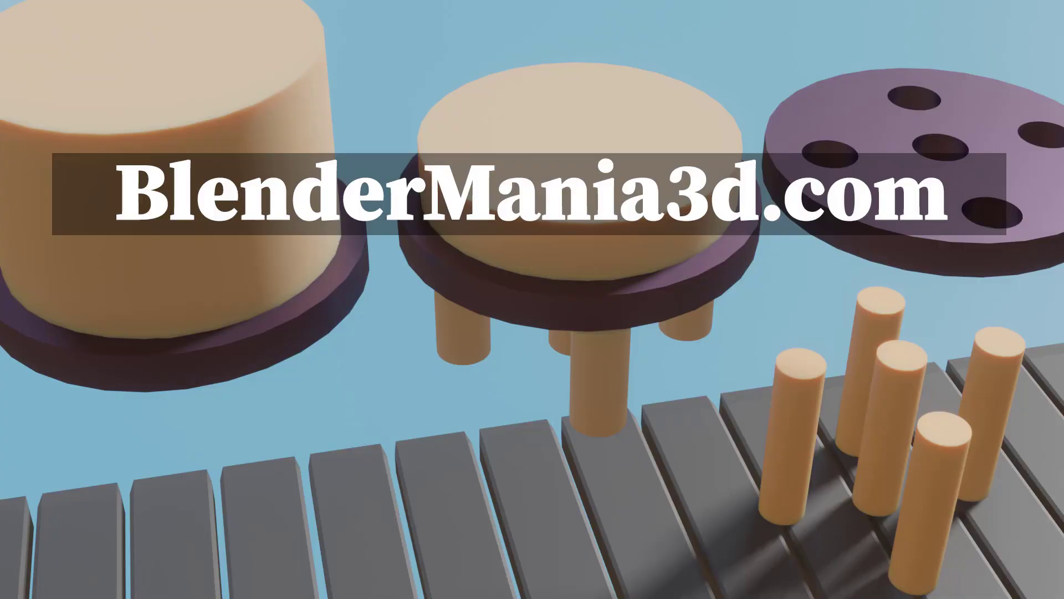